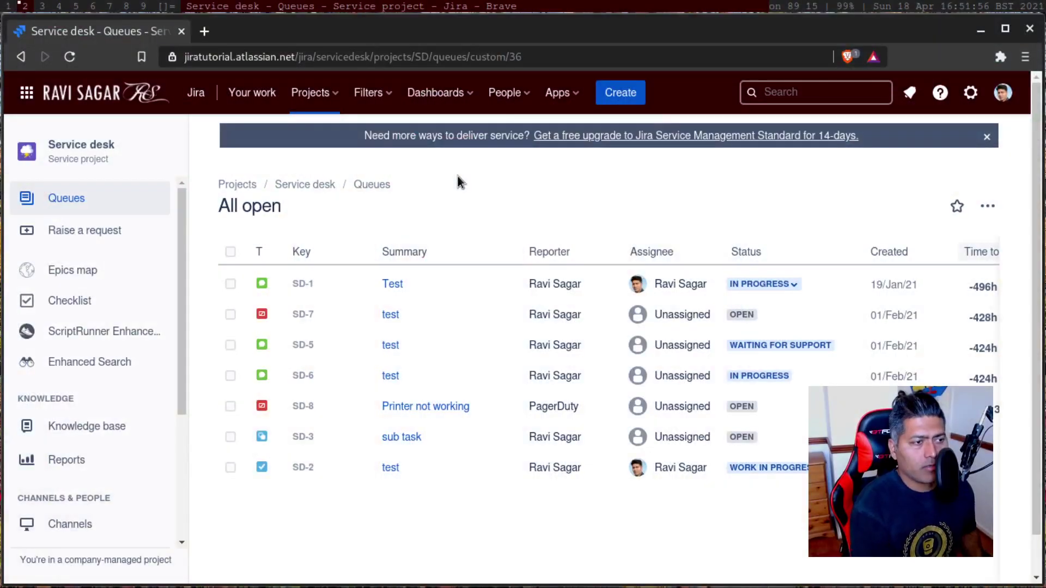
Start creating a project with the IT service management template from the Jira Service Management templates
left_click(335, 103)
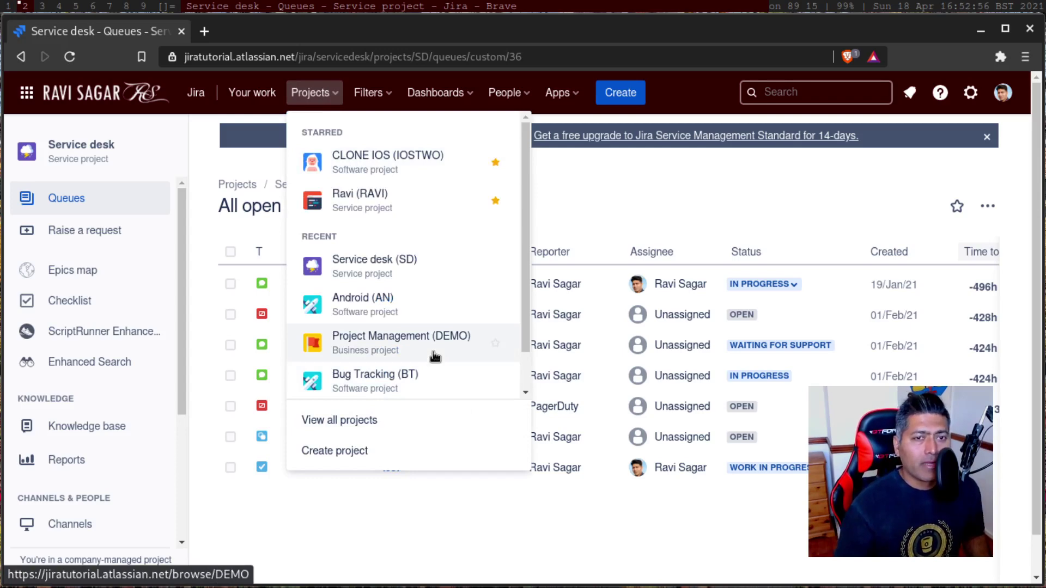
left_click(351, 452)
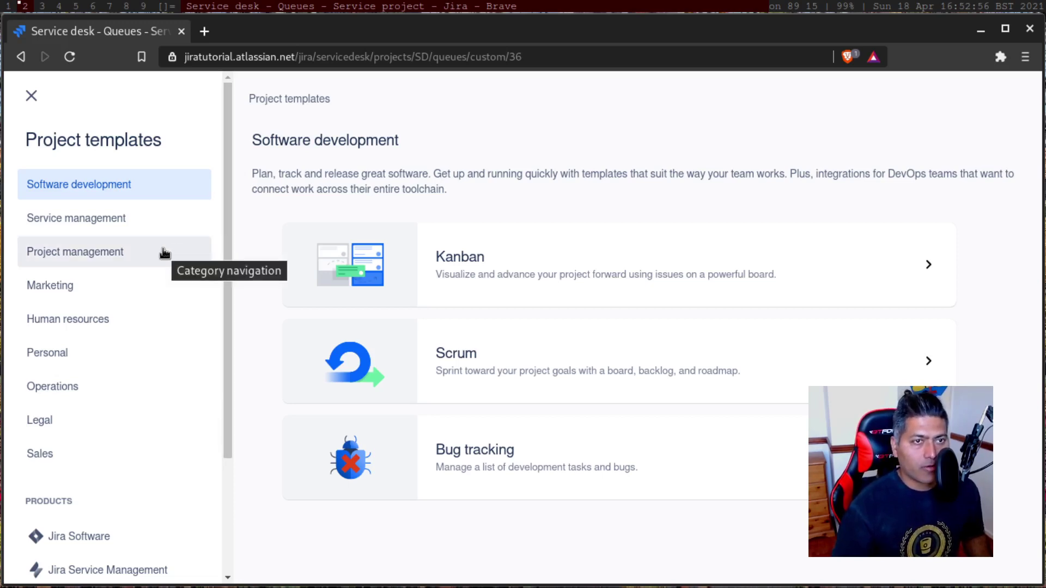
scroll(154, 253, "down", 3)
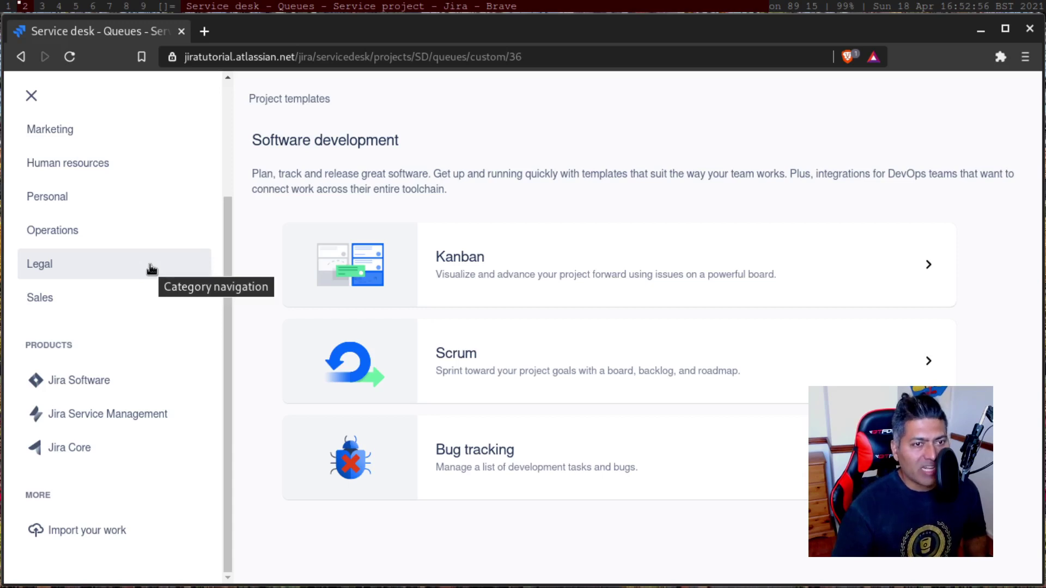
left_click(123, 420)
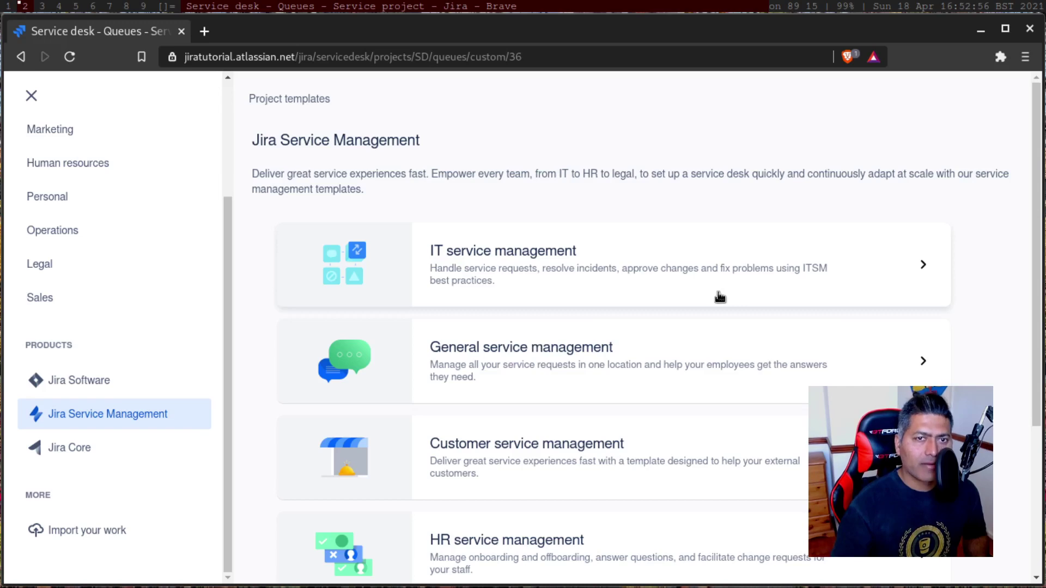
left_click(655, 280)
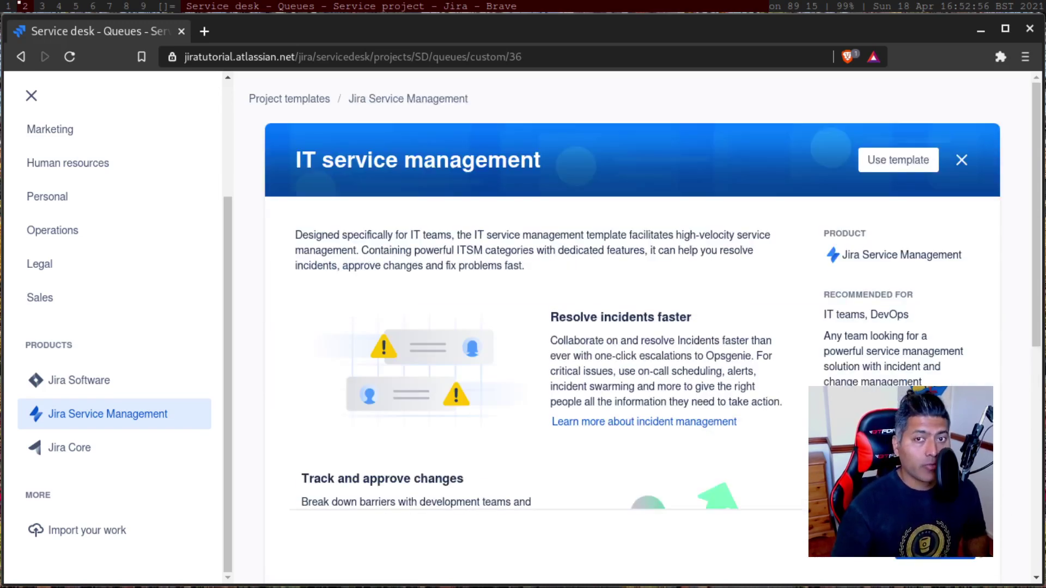
left_click(898, 159)
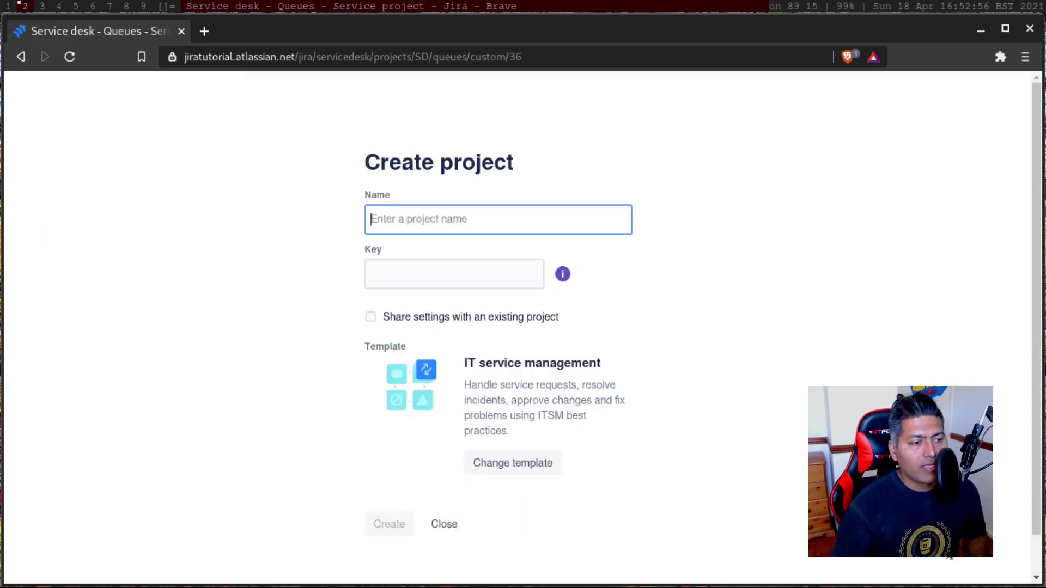
Name the project "Testing Opsgenie" and create it
type("Testing O")
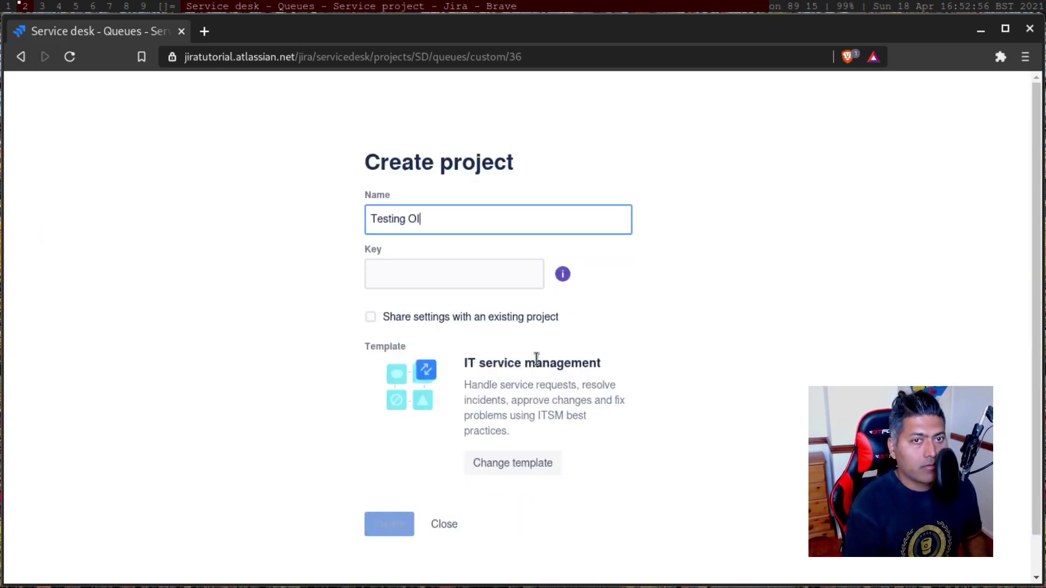
type("psgenie")
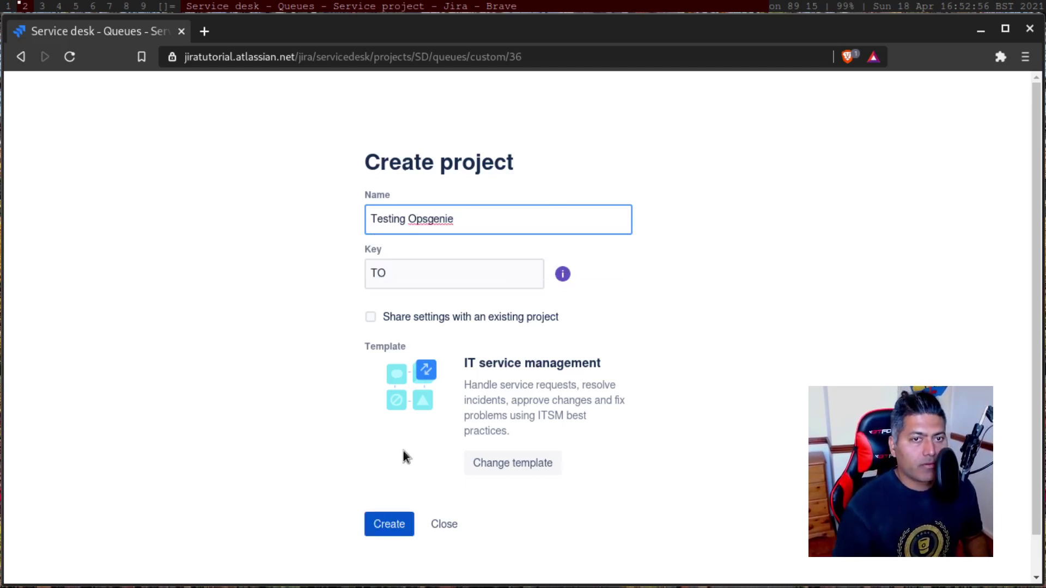
left_click(372, 525)
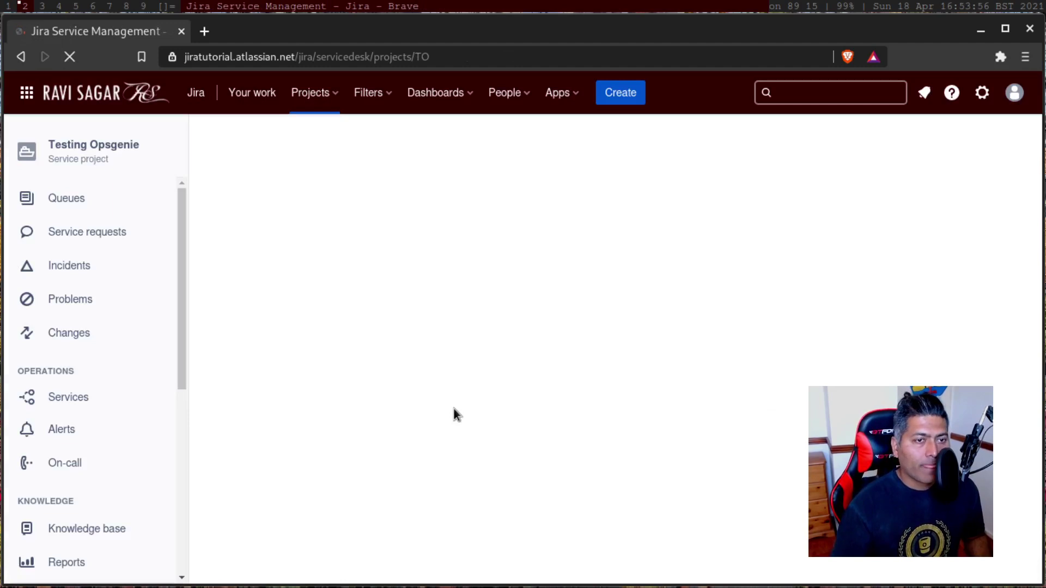
Look through the new project's navigation and open its Services page
left_click(80, 399)
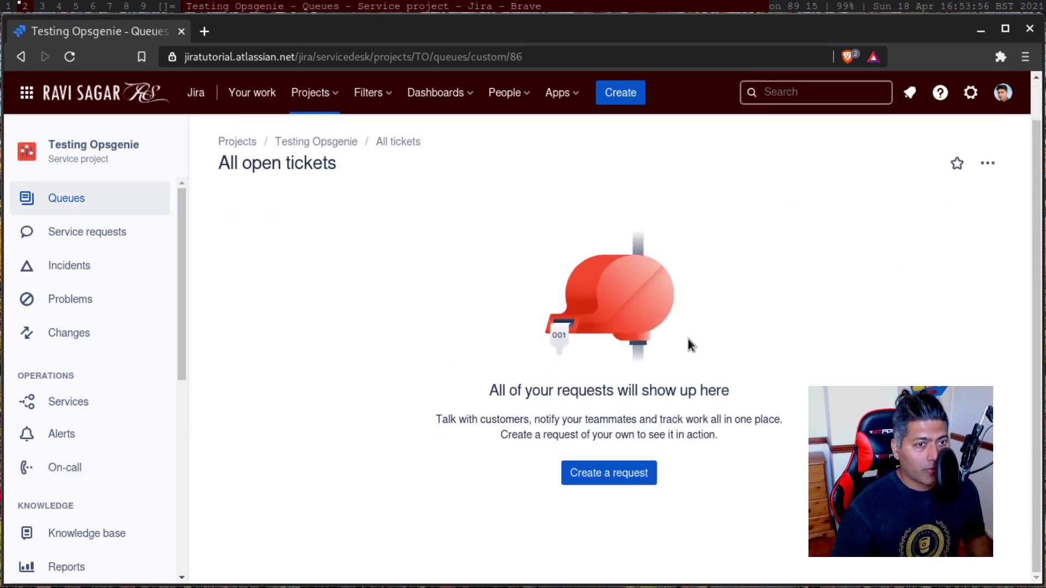
scroll(131, 393, "down", 2)
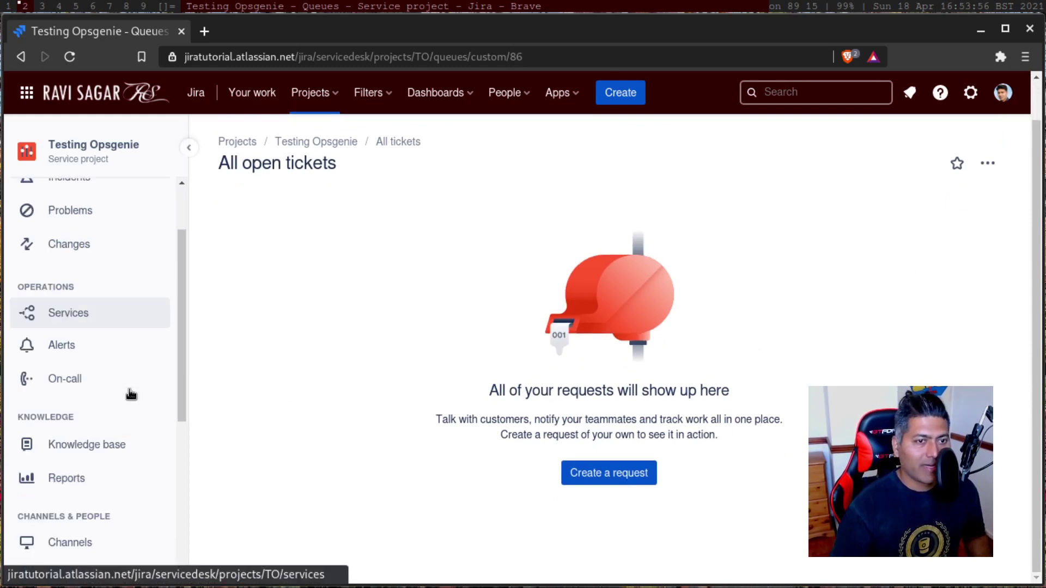
scroll(130, 394, "down", 6)
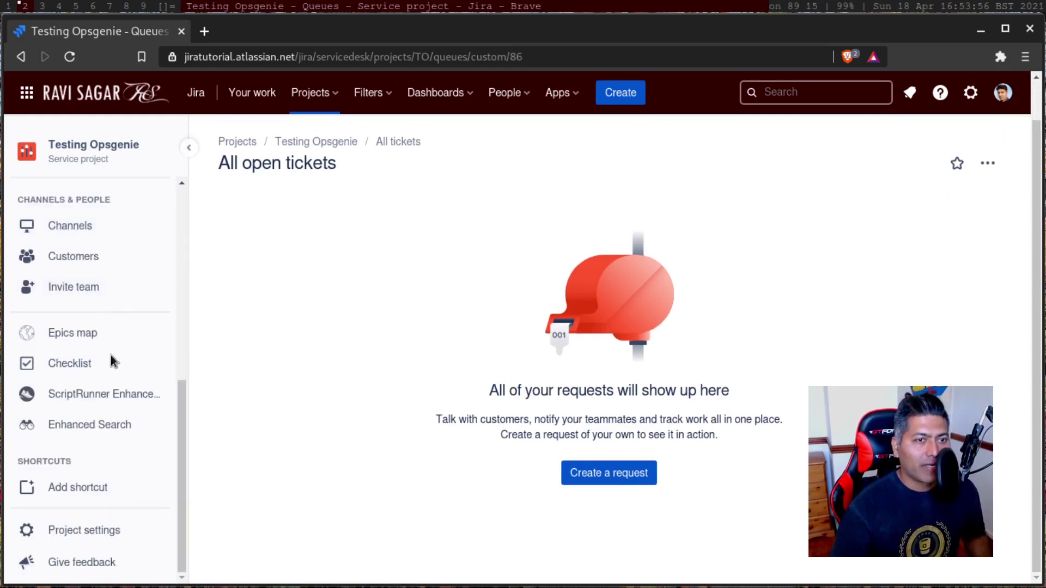
scroll(133, 554, "up", 4)
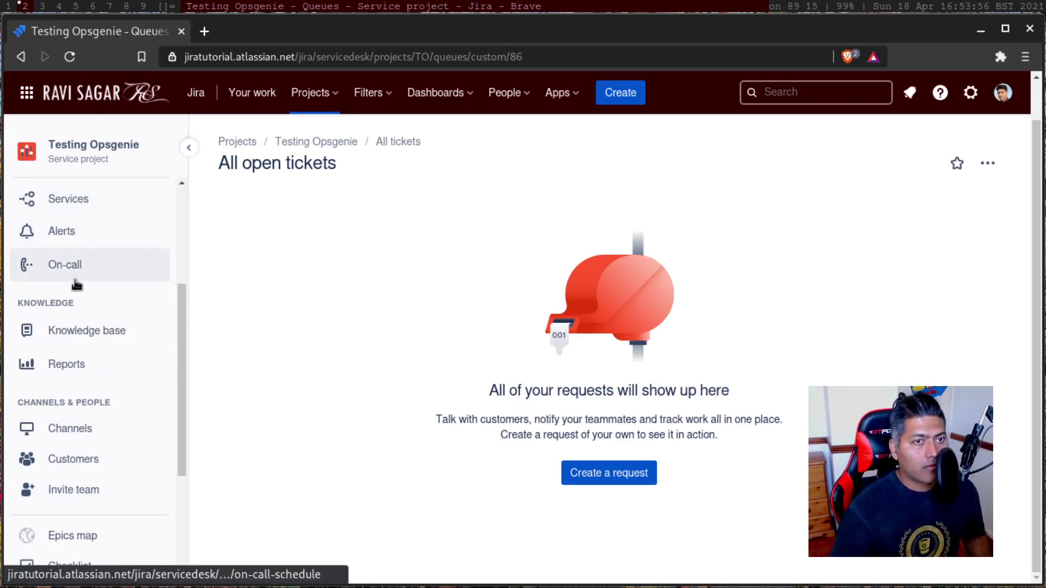
left_click(86, 198)
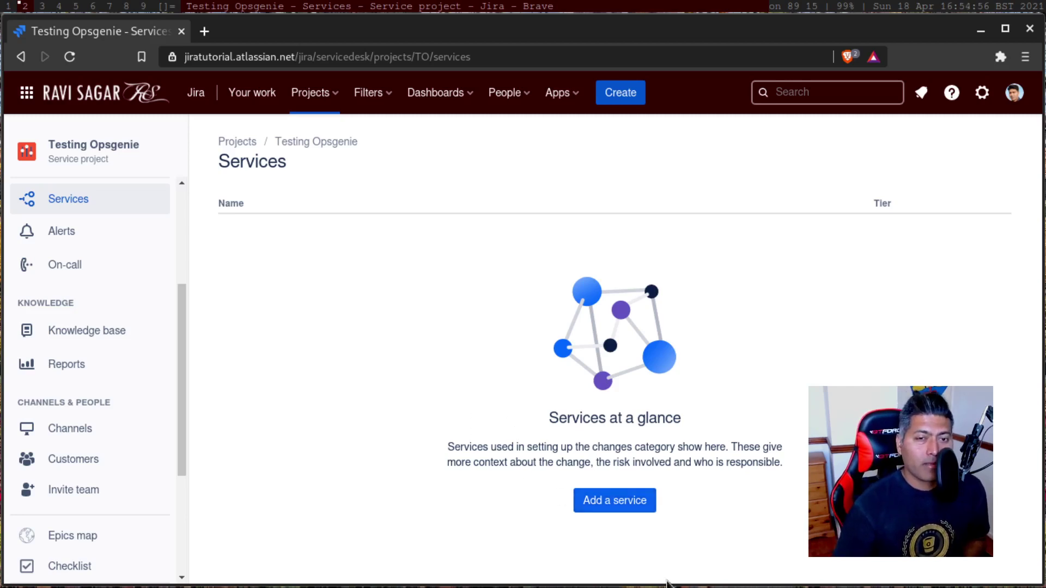
Start a new service with tier "Tier 1" and name it "Service Tier 1"
left_click(614, 502)
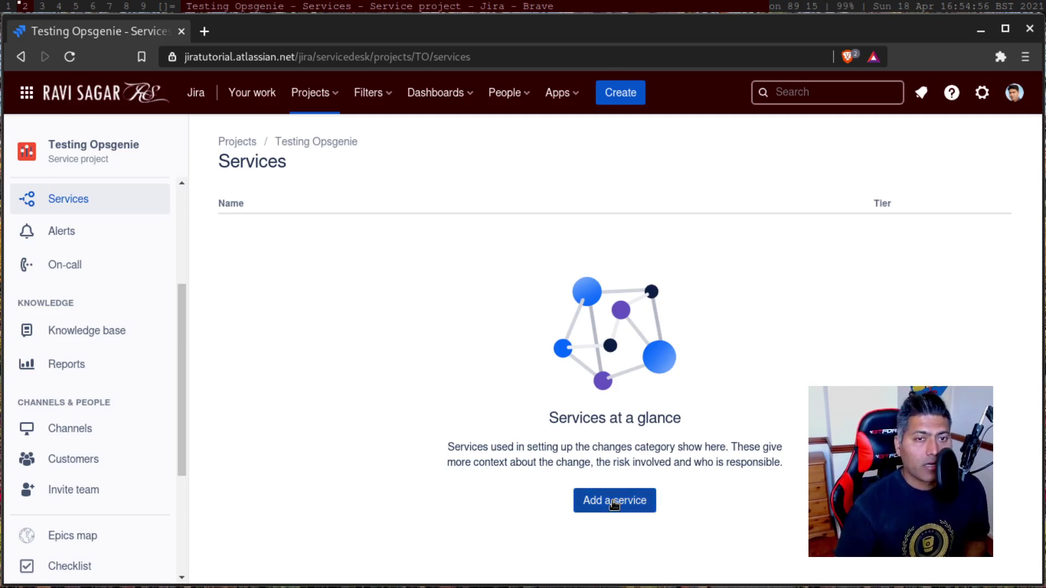
left_click(614, 502)
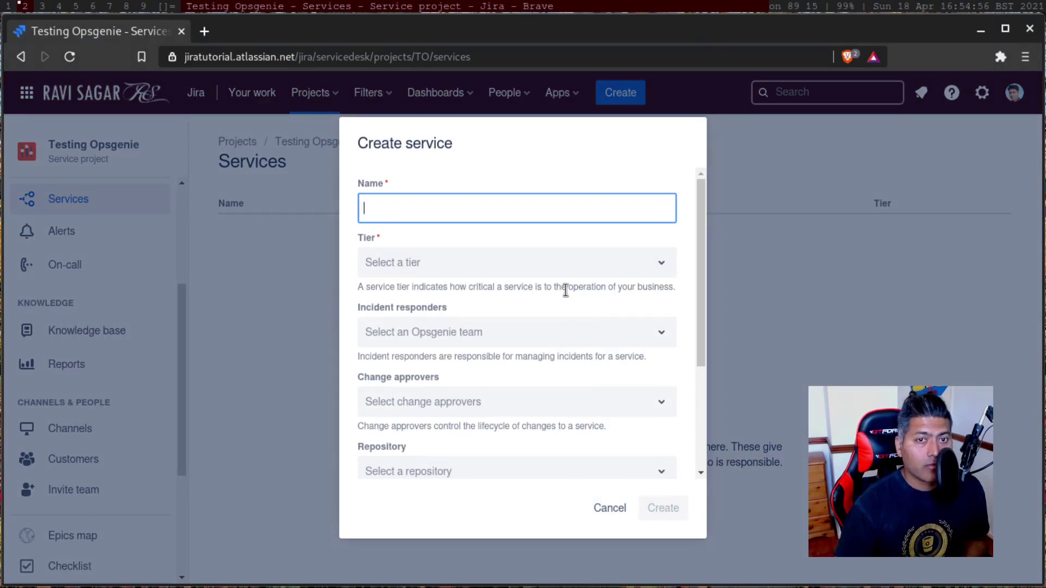
left_click(663, 265)
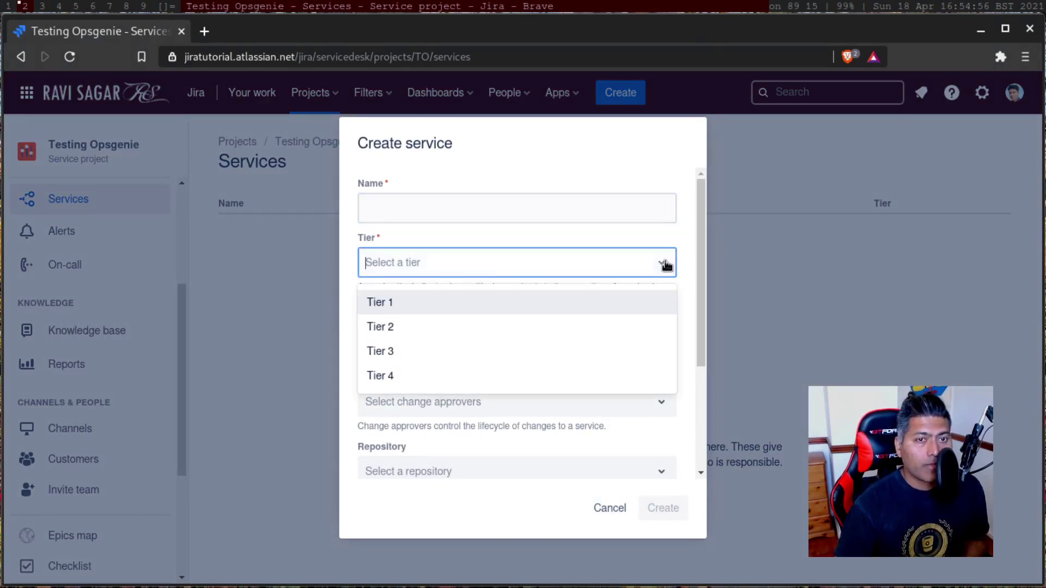
left_click(455, 302)
left_click(454, 207)
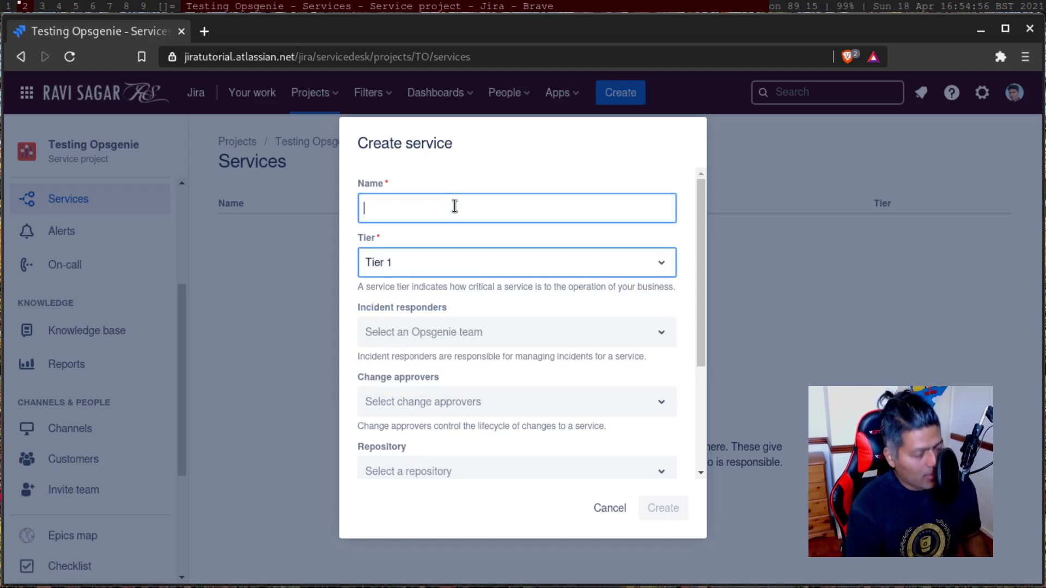
type("Service")
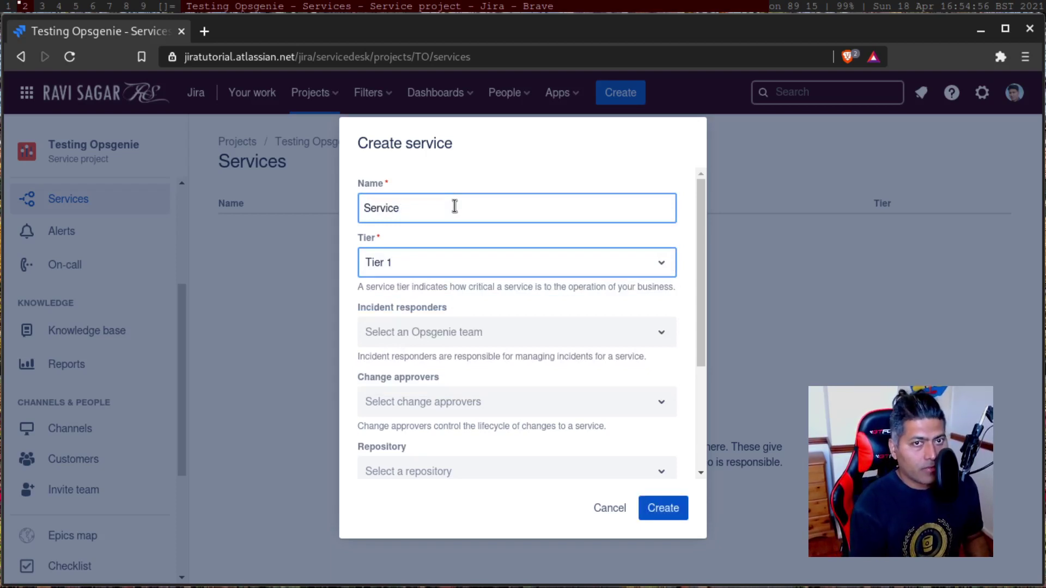
type(" Ti")
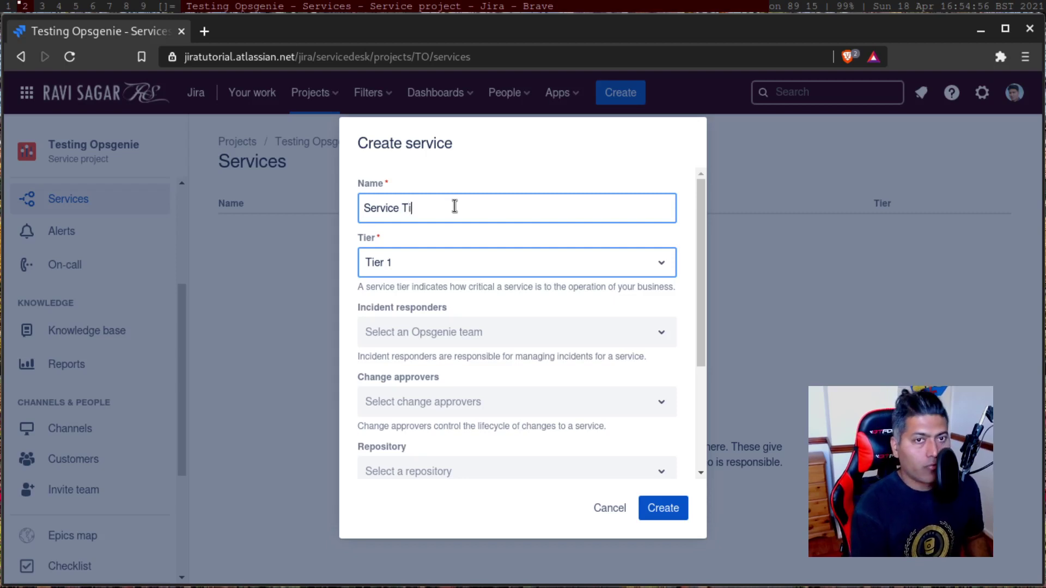
type("er 1")
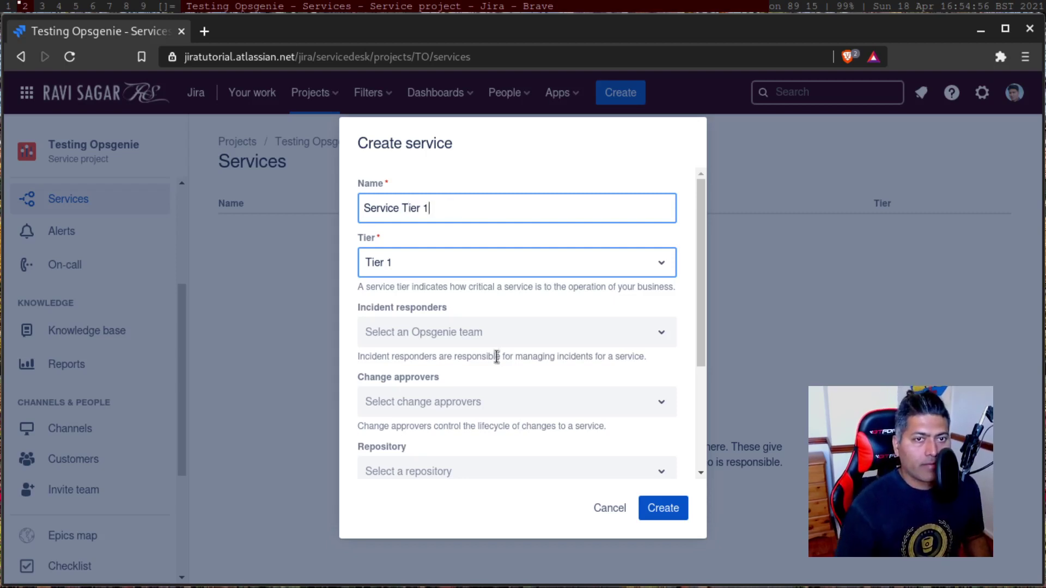
Follow the option to add a new team in Opsgenie from the service's incident responders setting
left_click(504, 336)
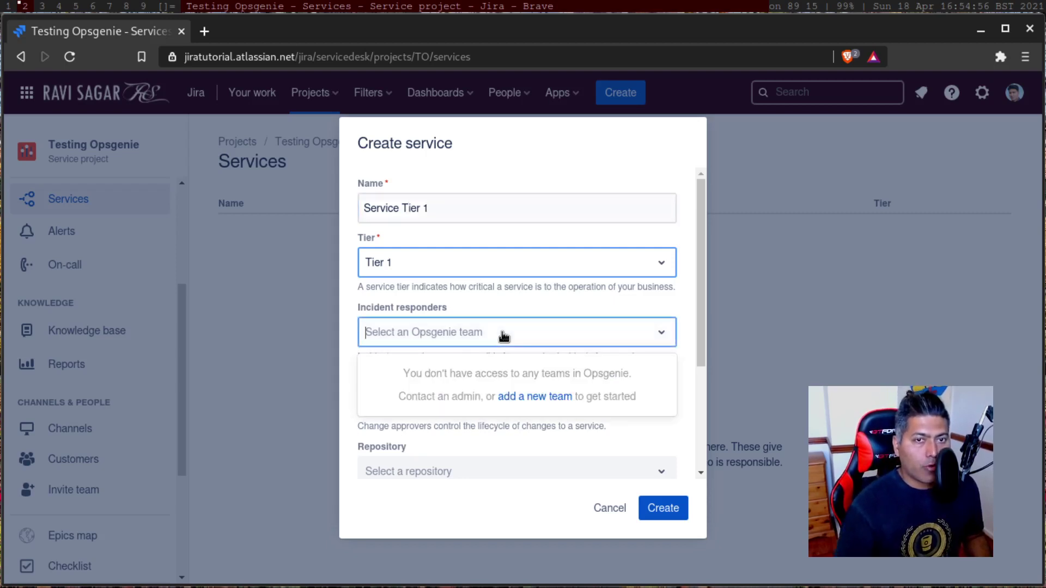
left_click(524, 396)
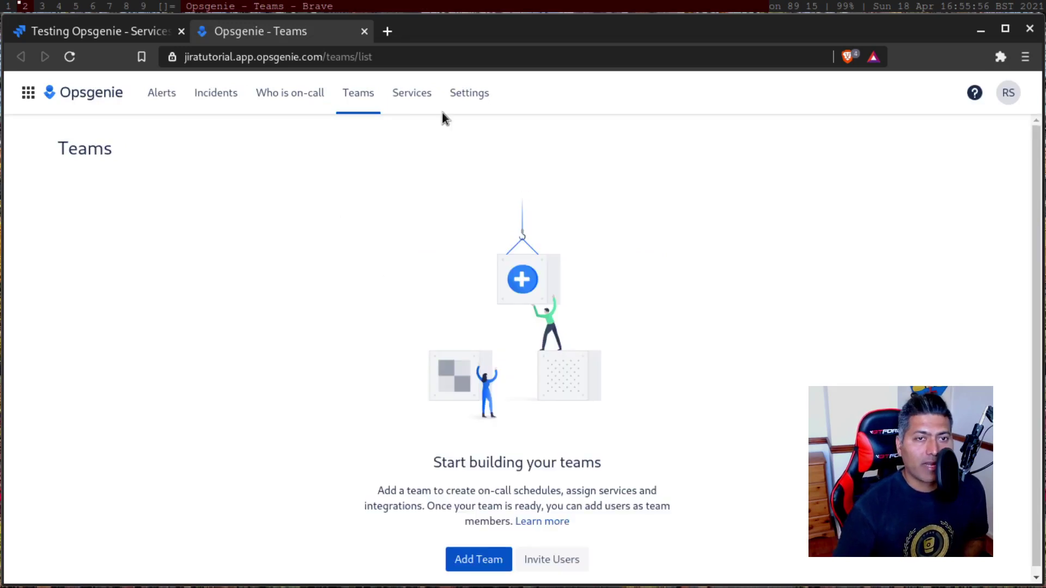
scroll(326, 278, "down", 1)
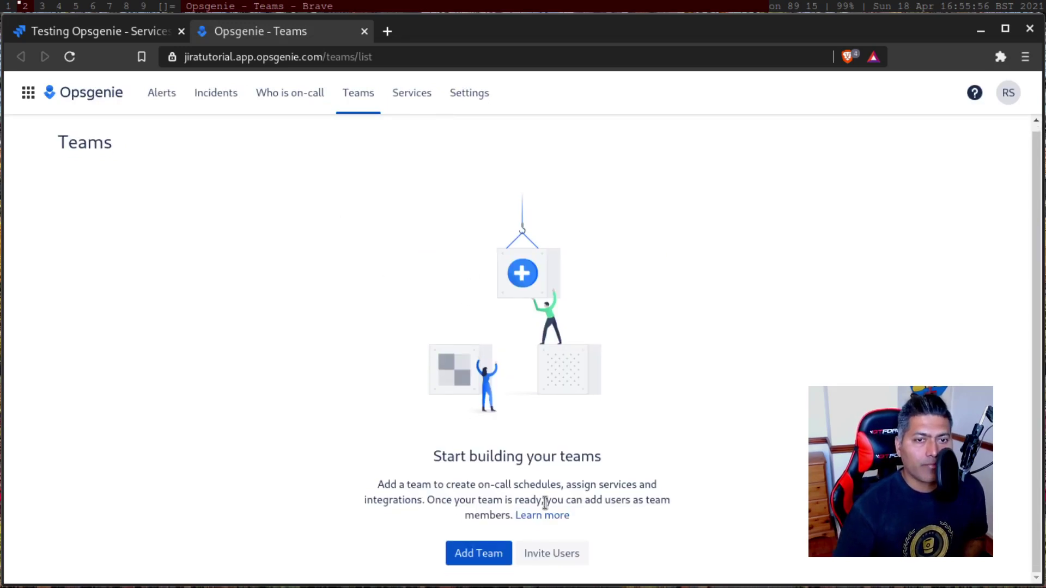
Start adding a new Opsgenie team and name it "Team 1"
left_click(482, 563)
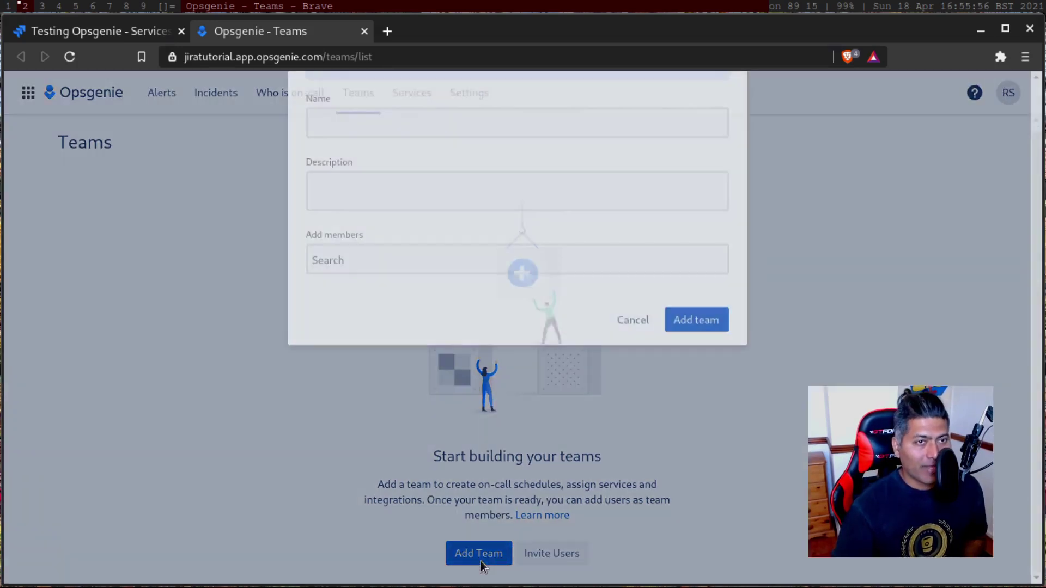
left_click(448, 225)
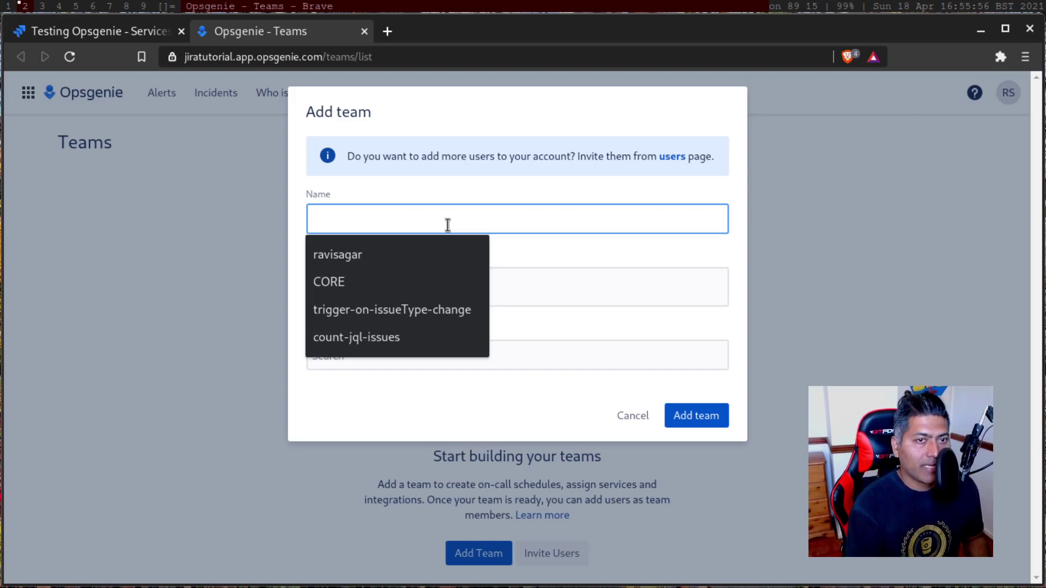
type("Servuce")
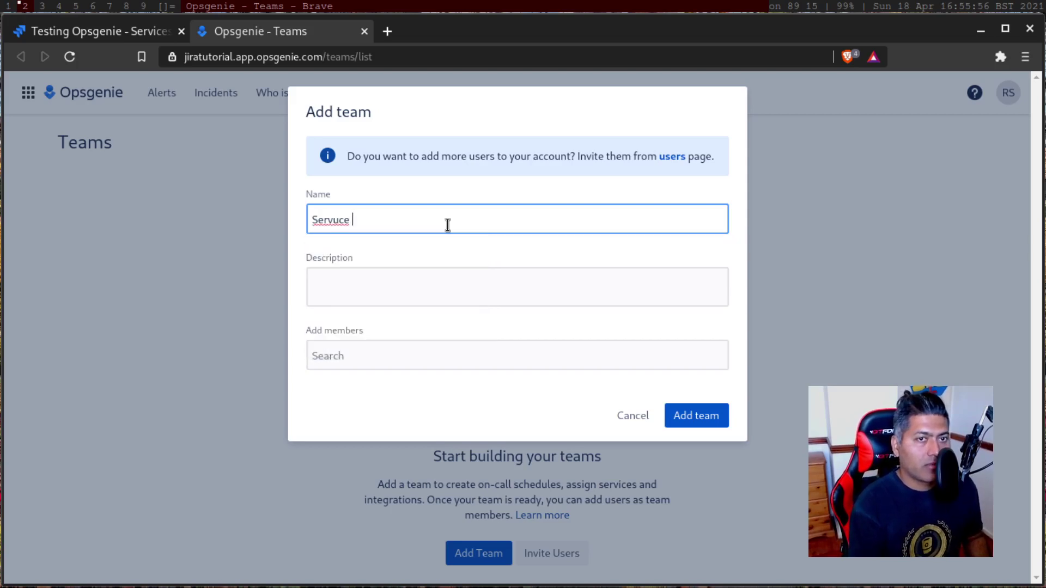
key("ctrl+a")
type("Tean")
key("BackSpace")
key("BackSpace")
key("BackSpace")
type("m 1")
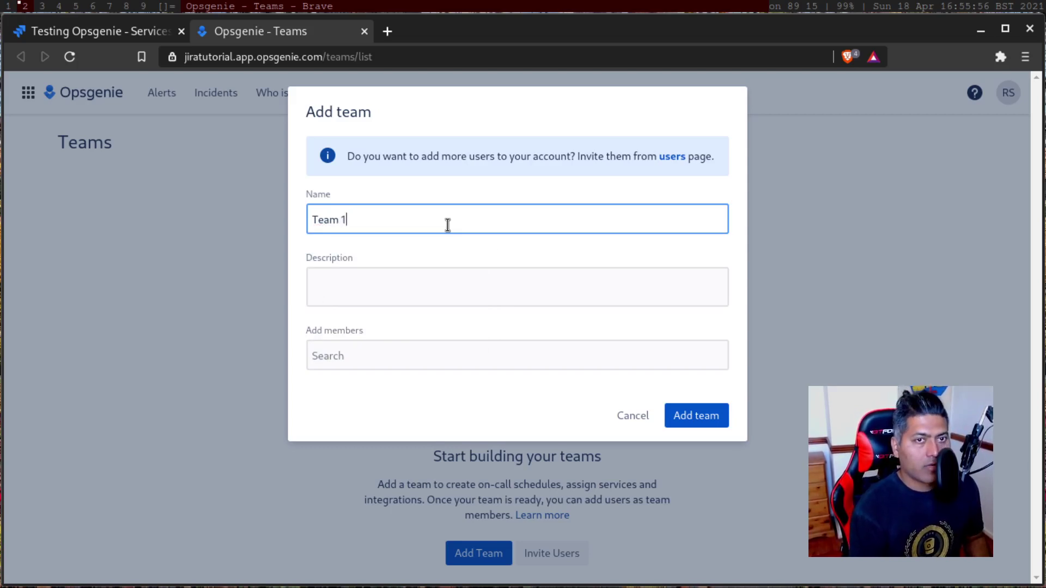
Search for the account owner by name and add them as a member of Team 1
left_click(344, 356)
type("ra")
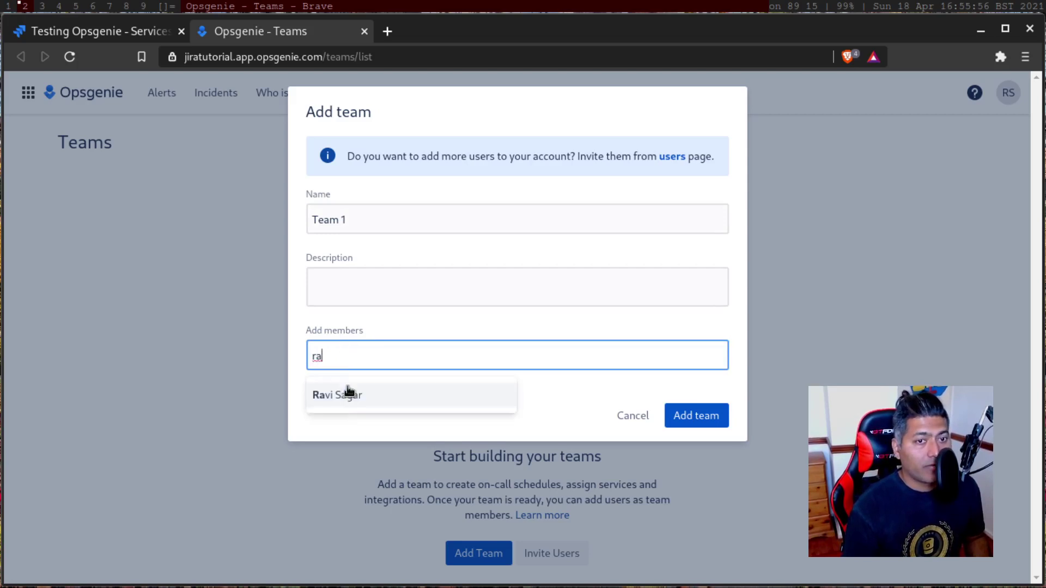
left_click(347, 392)
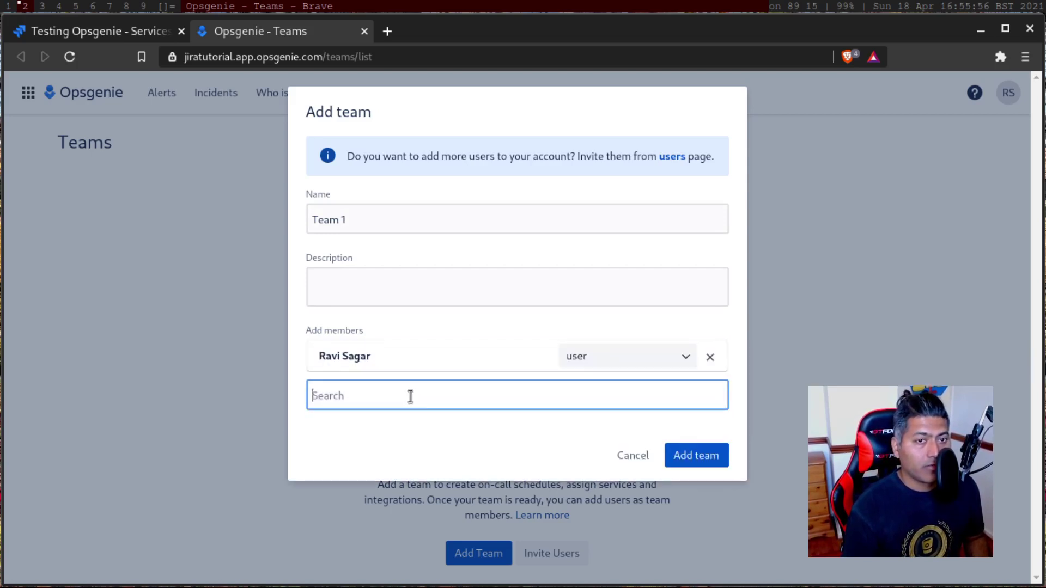
Try to find another user to add as a member of Team 1
type("a")
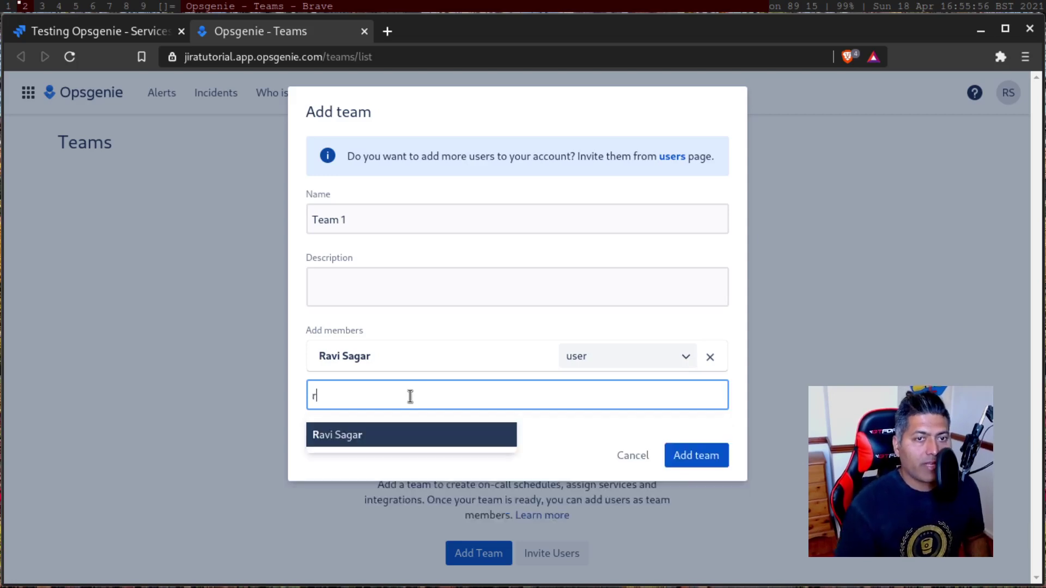
left_click(375, 438)
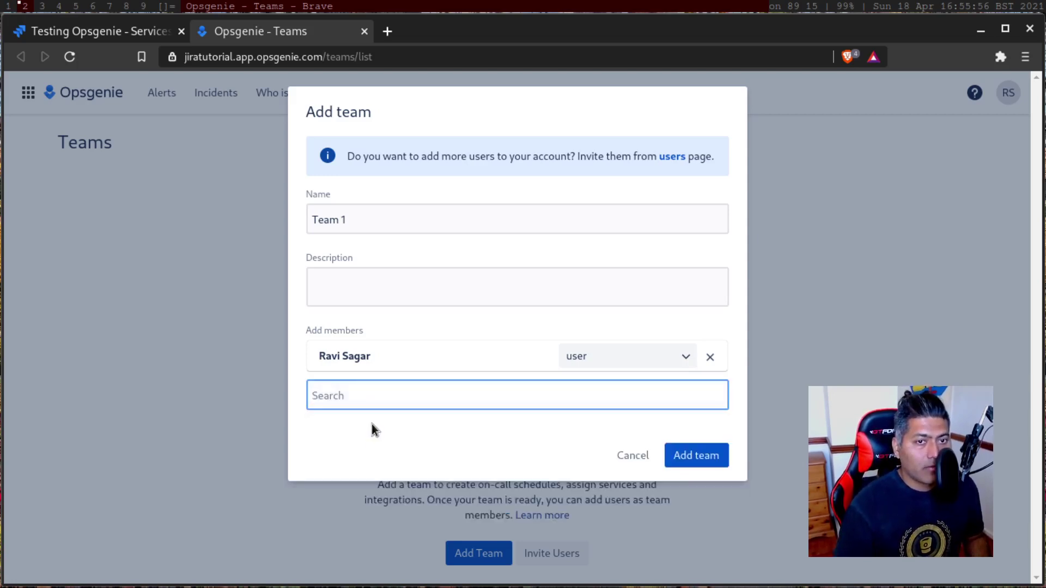
type("a")
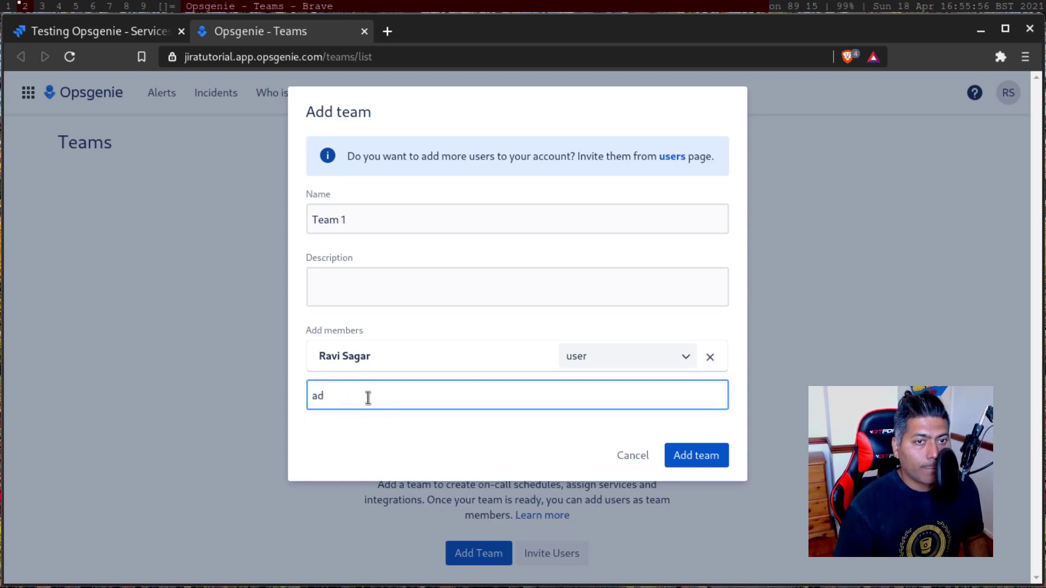
type("d")
key("BackSpace")
key("BackSpace")
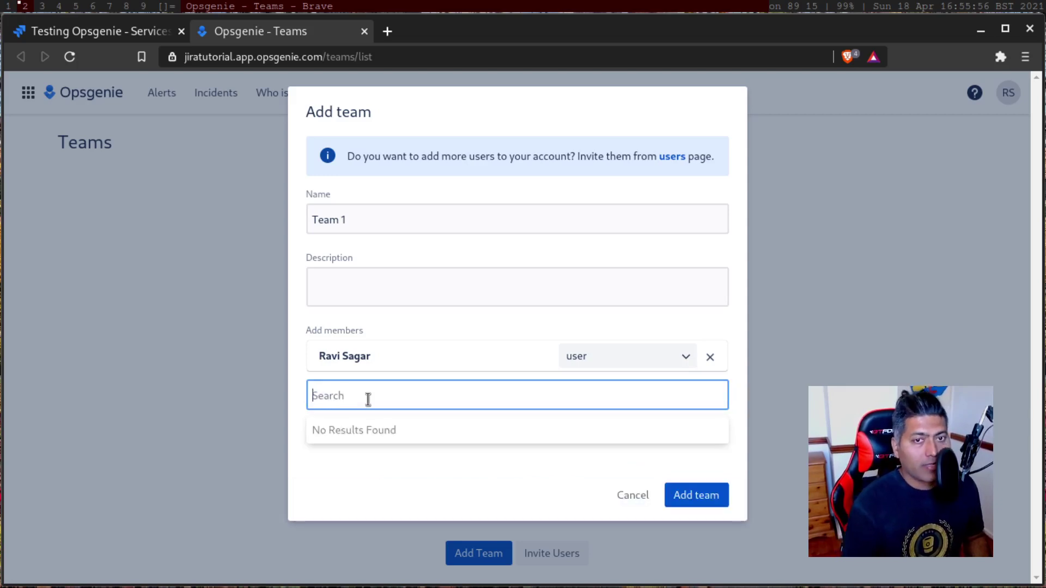
Give the Team 1 member the admin role and create the team
left_click(685, 360)
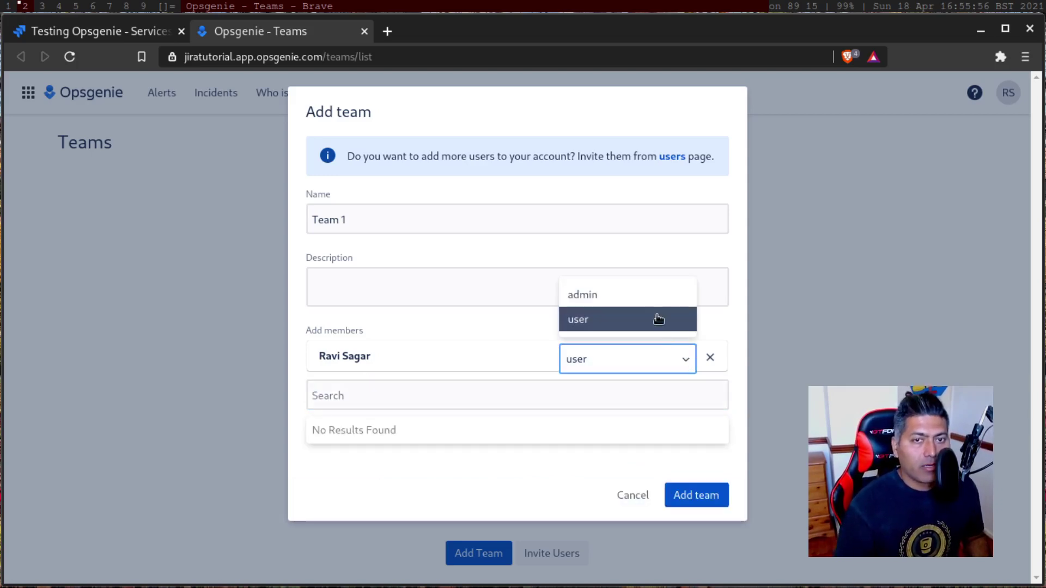
left_click(635, 293)
left_click(700, 495)
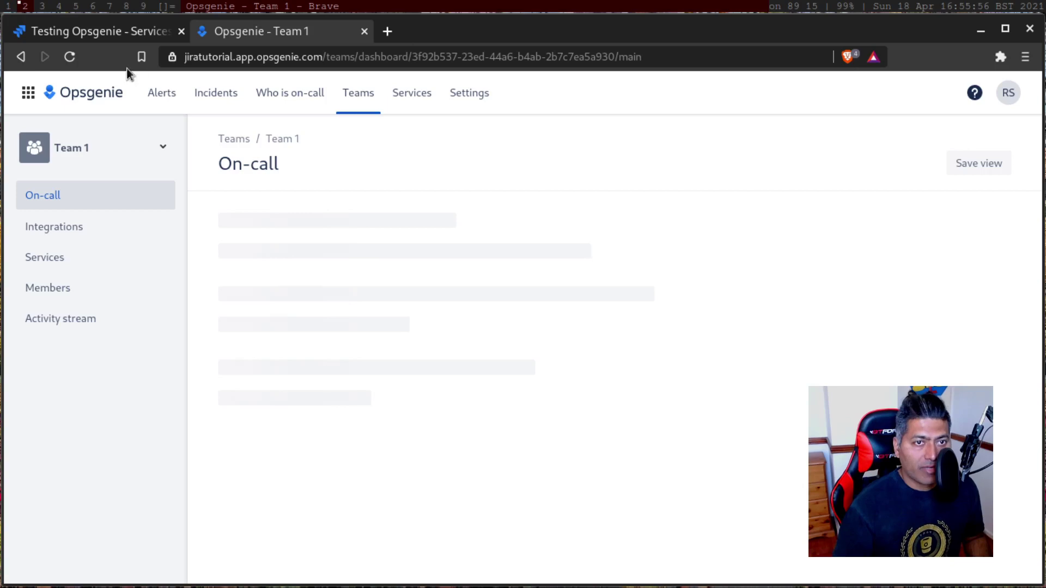
Review Team 1's on-call page, including its routing rules, escalation policies and alert routing options
left_click(163, 32)
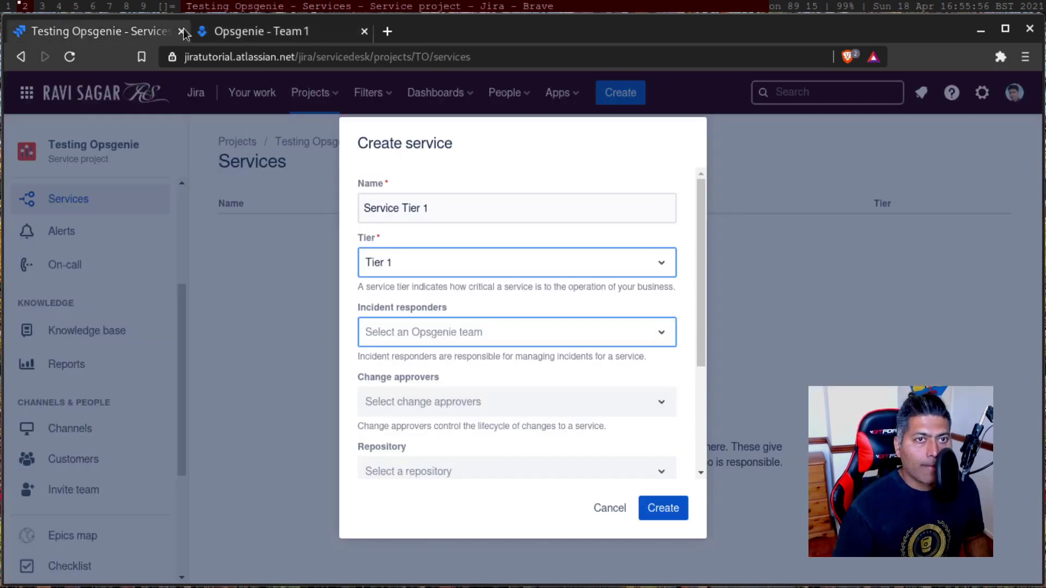
left_click(232, 32)
scroll(456, 250, "down", 3)
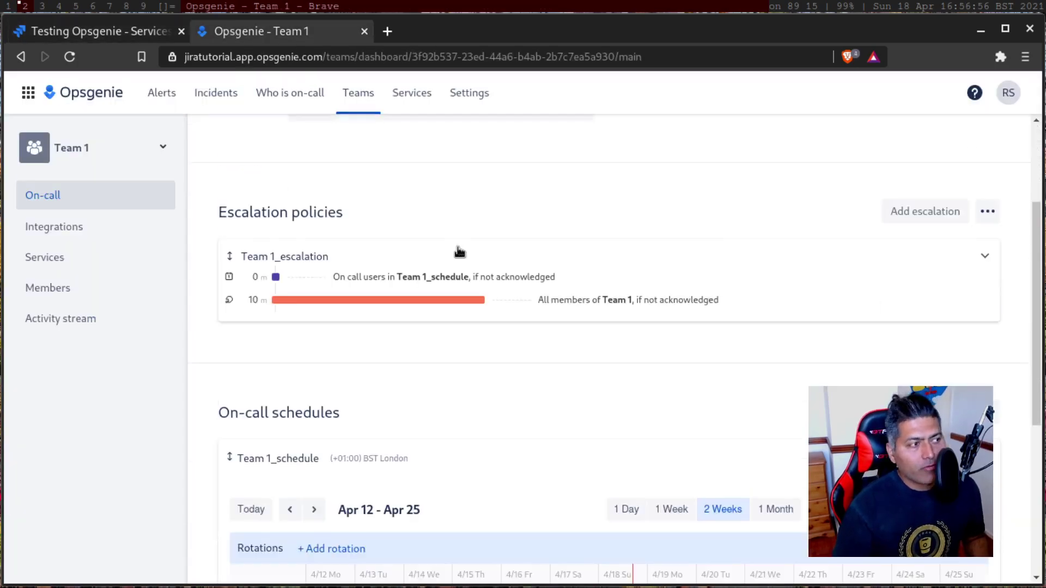
scroll(506, 269, "up", 3)
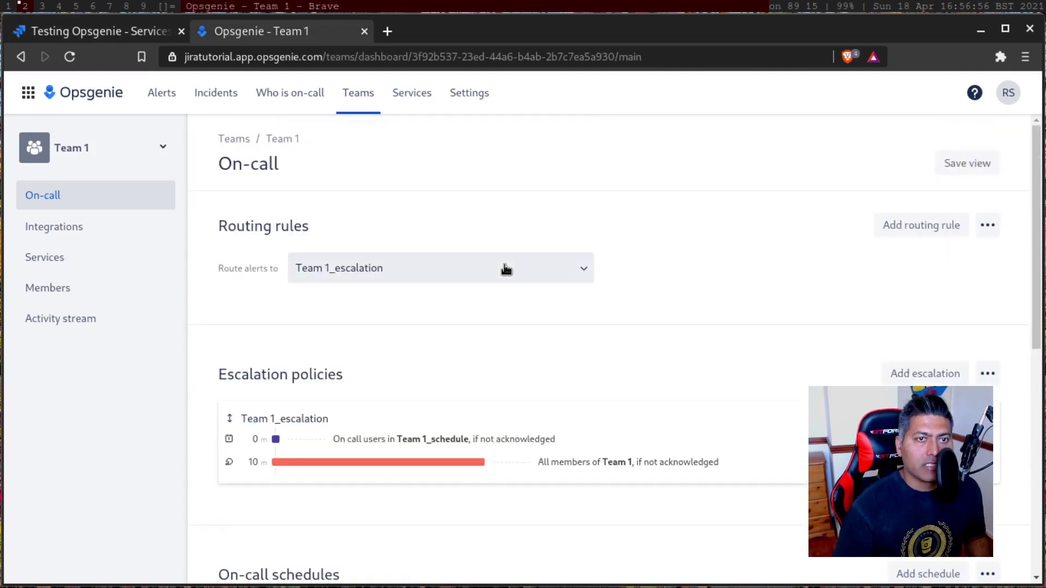
left_click(577, 274)
left_click(577, 273)
left_click(939, 271)
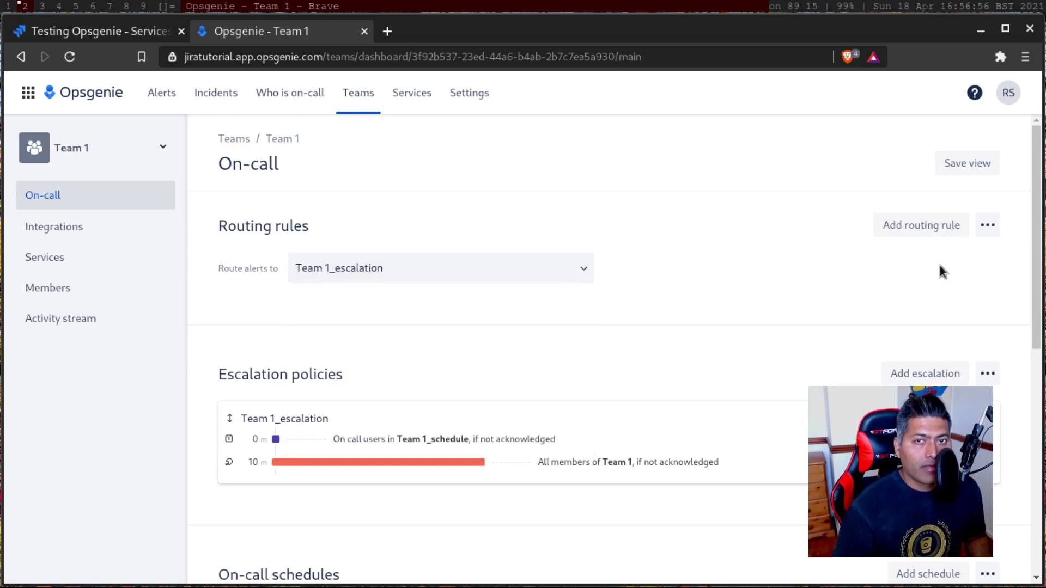
Start a new routing rule for Team 1 and name it "Routing rule 1"
left_click(923, 226)
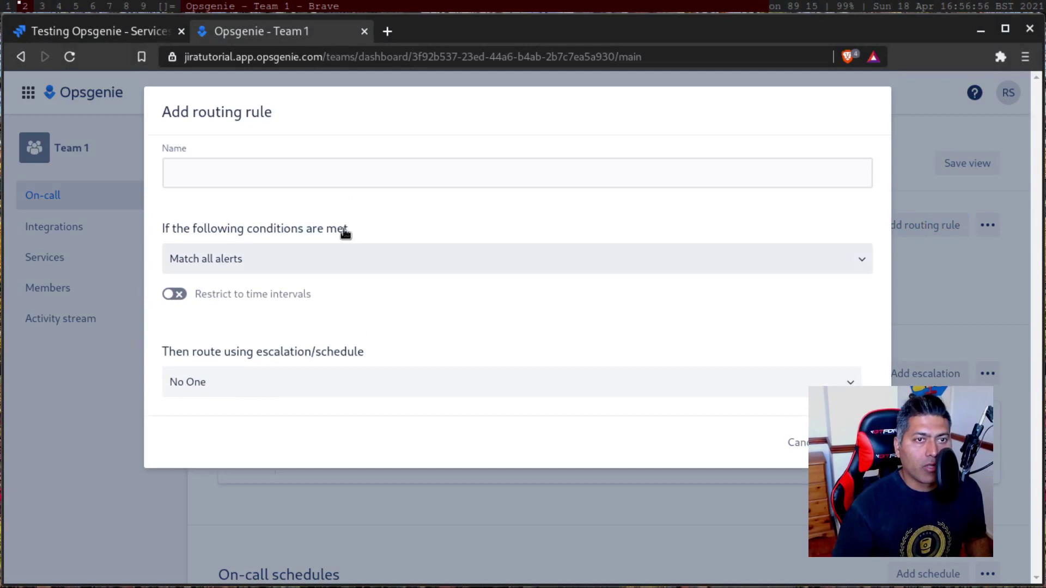
left_click(323, 174)
type("R")
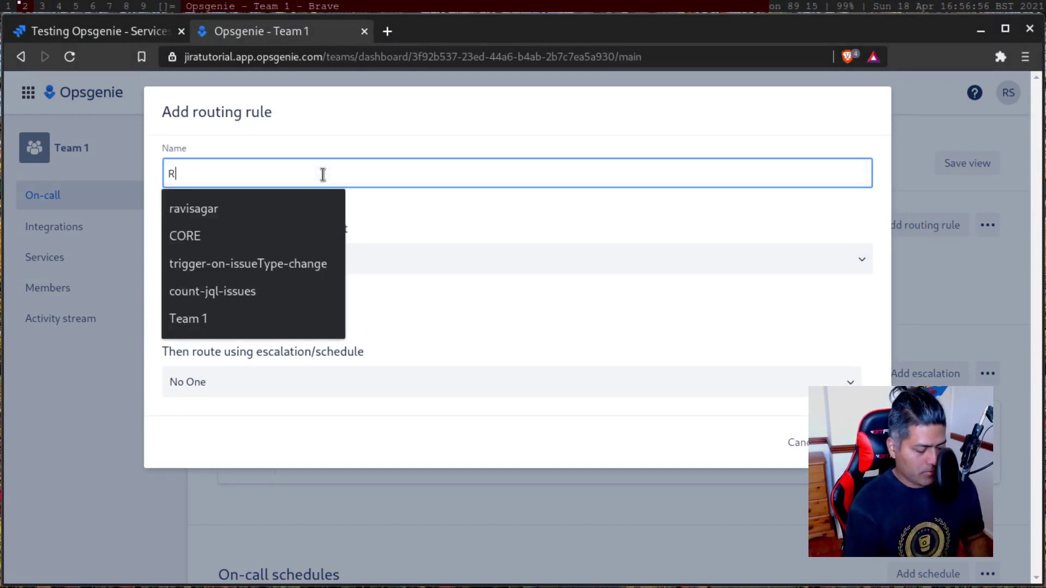
type("outing rue")
key("BackSpace")
key("BackSpace")
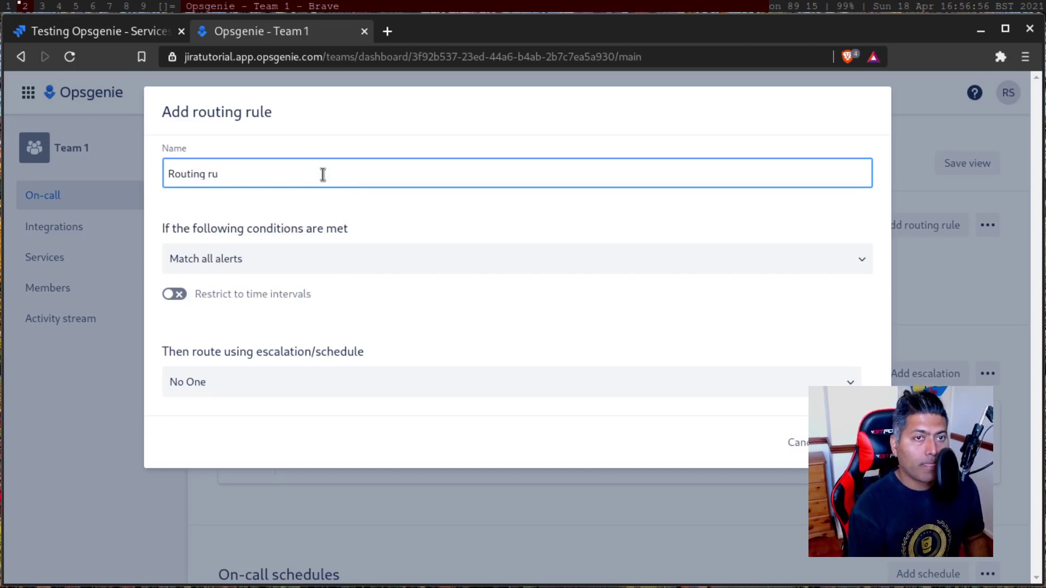
type("le 1")
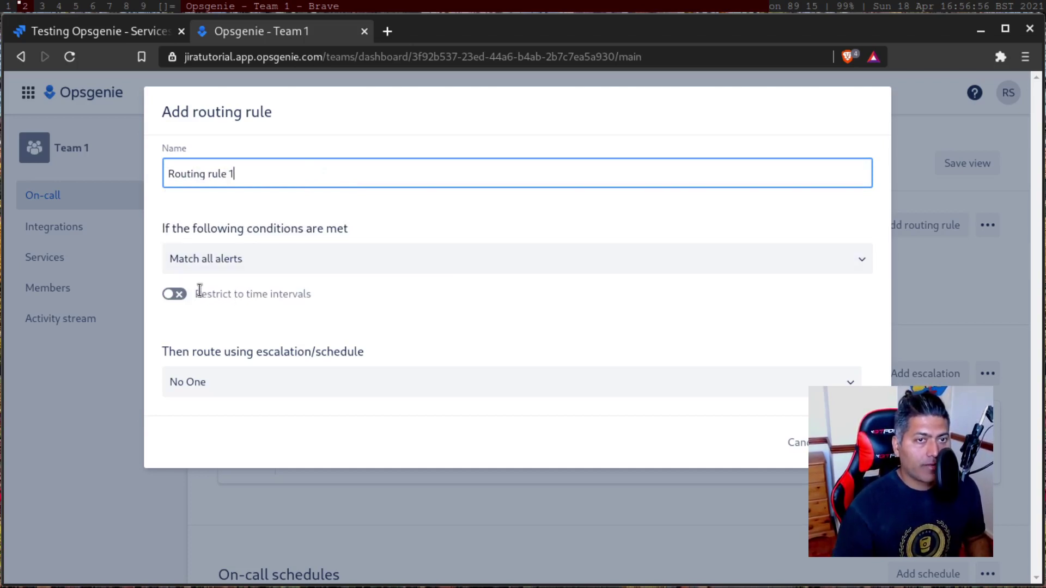
Route all matching alerts to Team 1_escalation without a time restriction and add the routing rule
left_click(173, 295)
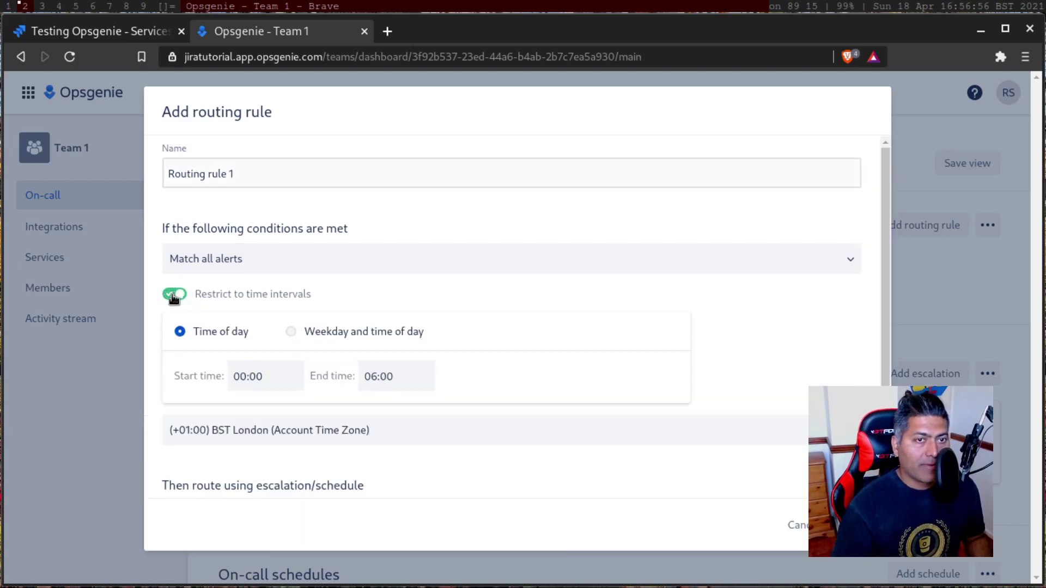
left_click(173, 296)
left_click(234, 384)
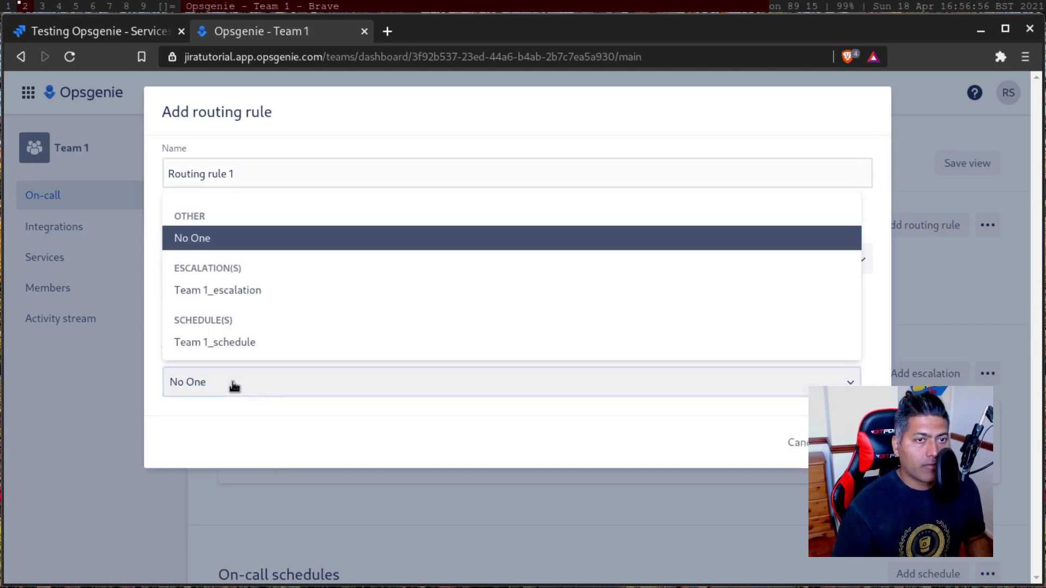
left_click(234, 385)
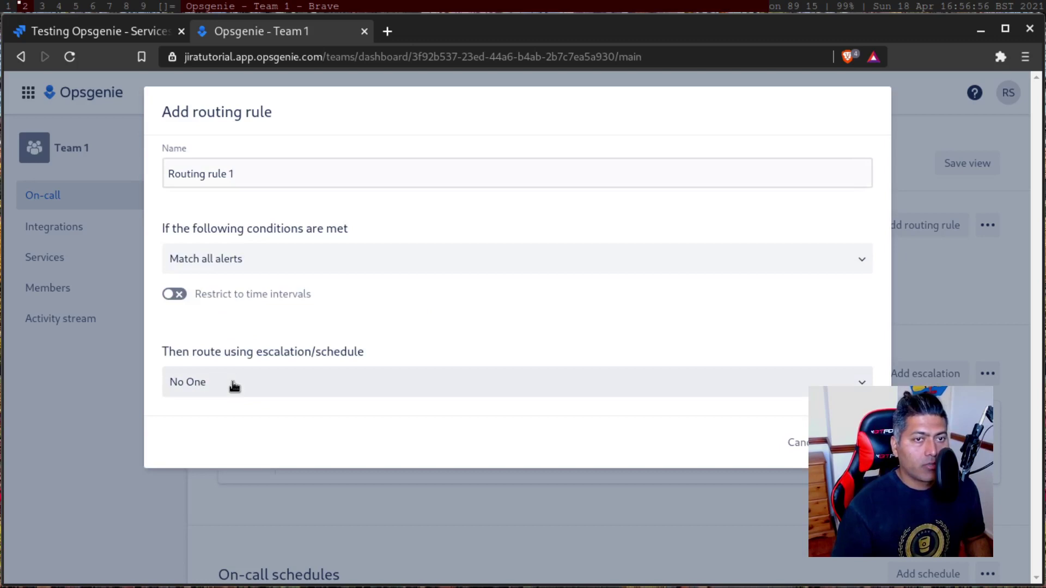
left_click(234, 386)
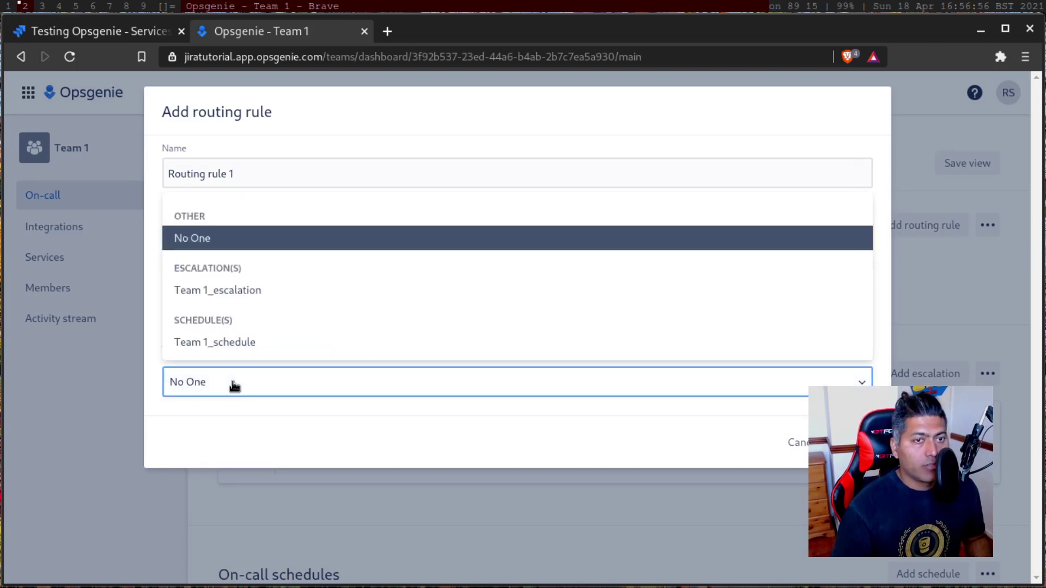
left_click(240, 293)
left_click(851, 442)
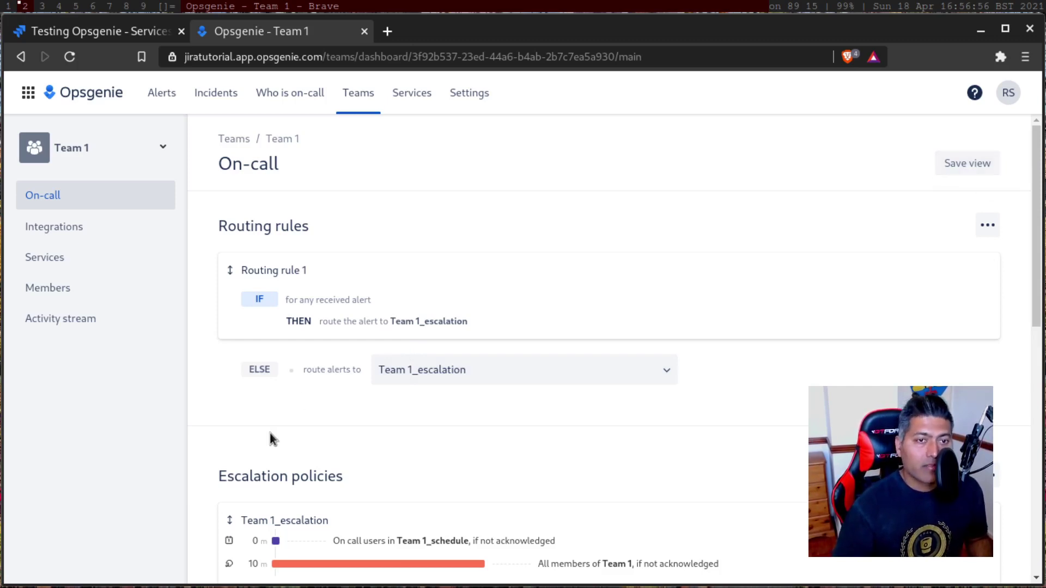
Start a new escalation policy for Team 1 and name it "Escalation 2"
scroll(284, 416, "down", 3)
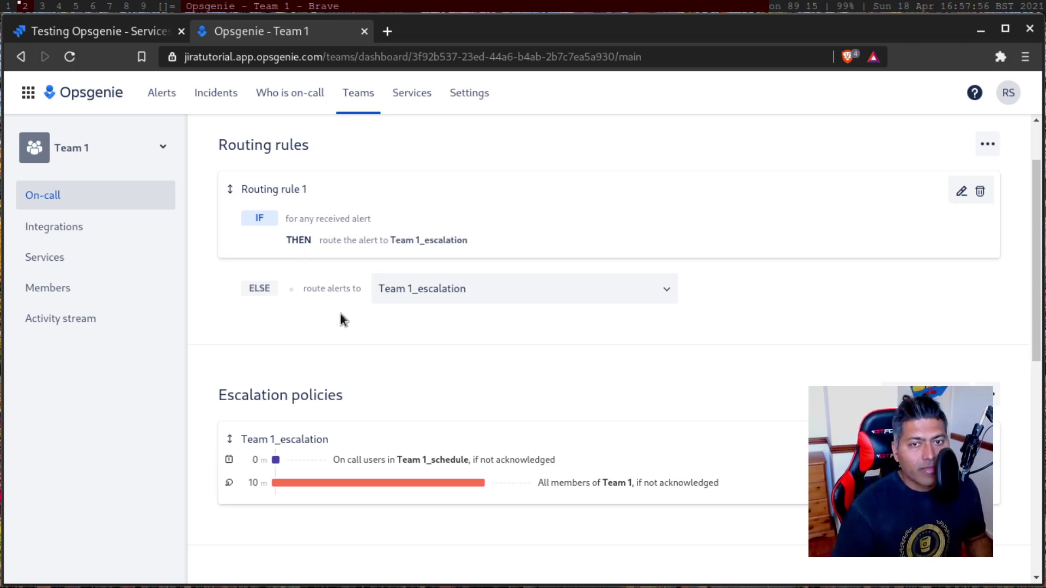
scroll(598, 397, "down", 2)
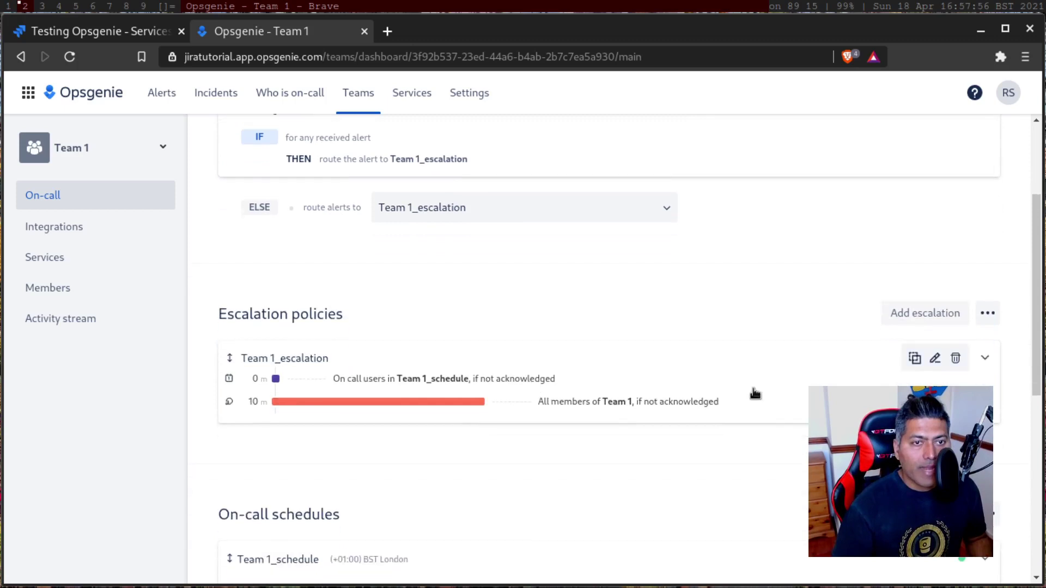
left_click(909, 317)
left_click(461, 175)
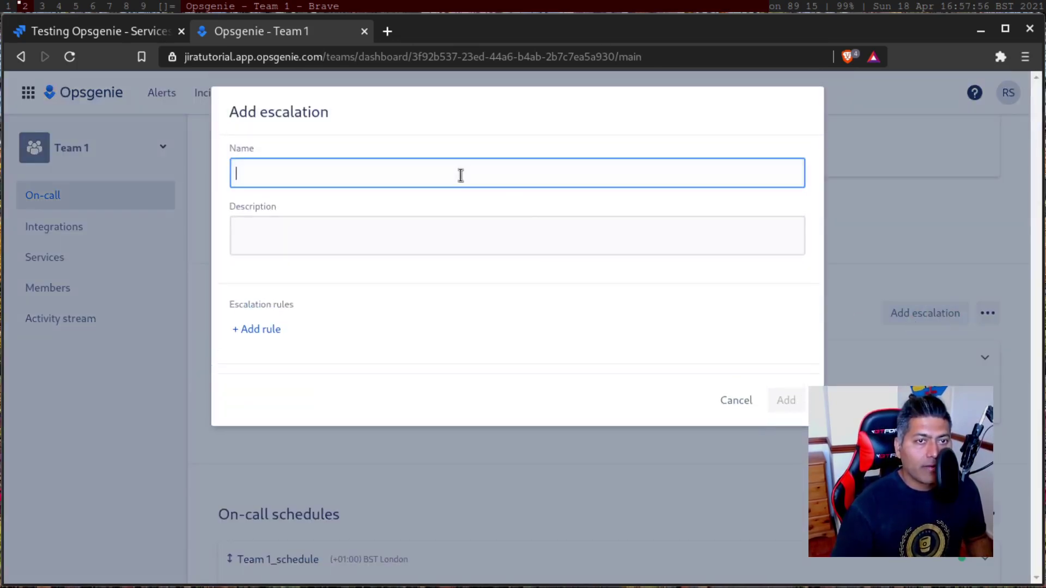
type("Esca")
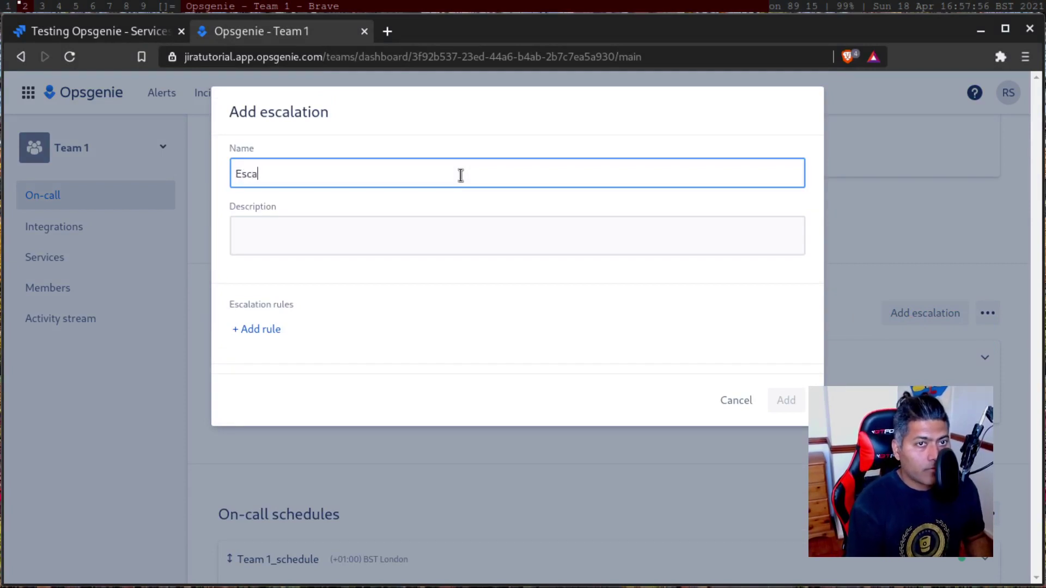
type("lation 2")
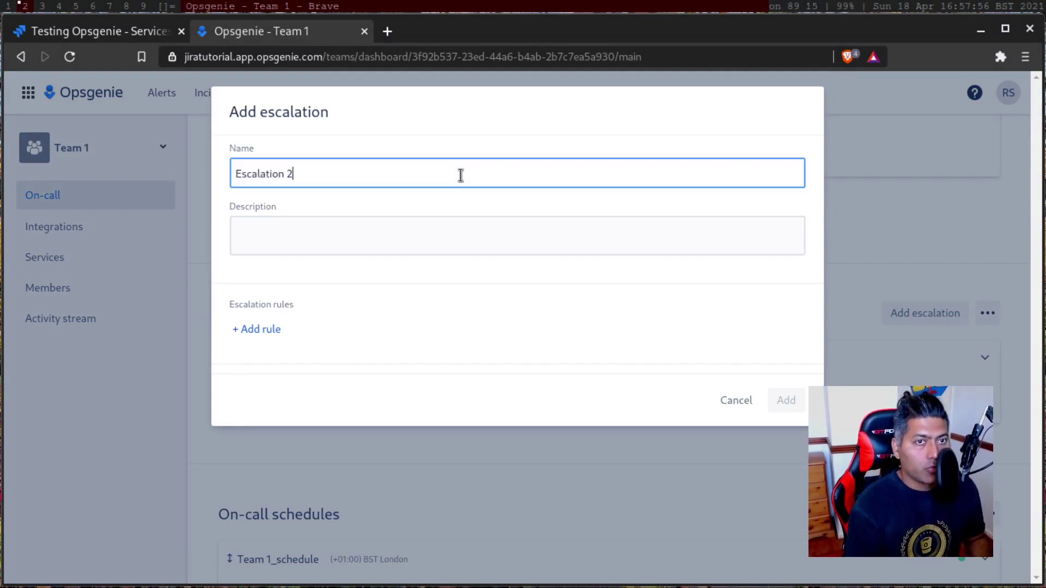
Add an escalation rule for alerts not acknowledged 30 minutes after creation
left_click(263, 330)
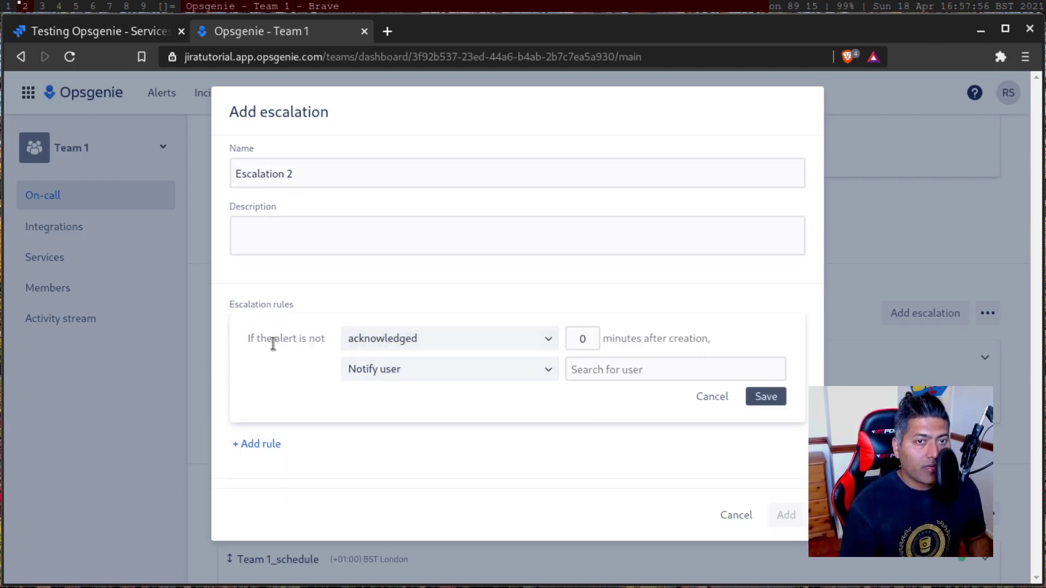
left_click(586, 336)
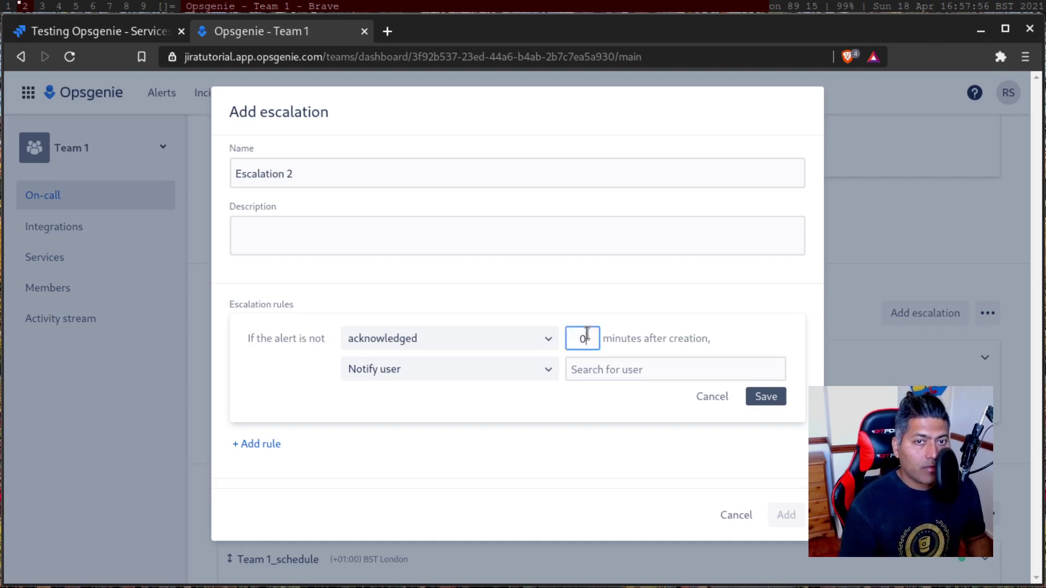
key("BackSpace")
type("20")
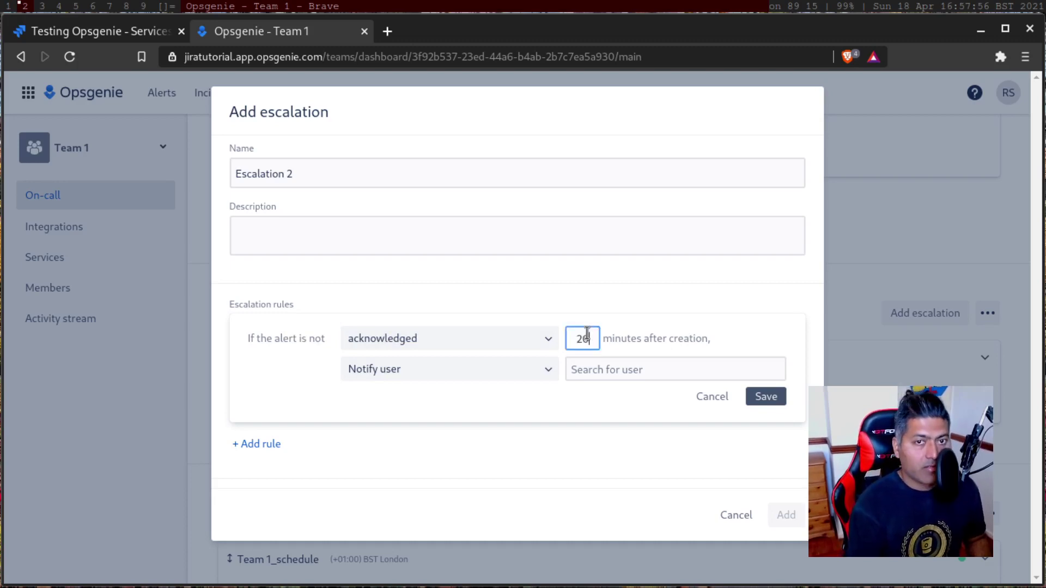
type("30")
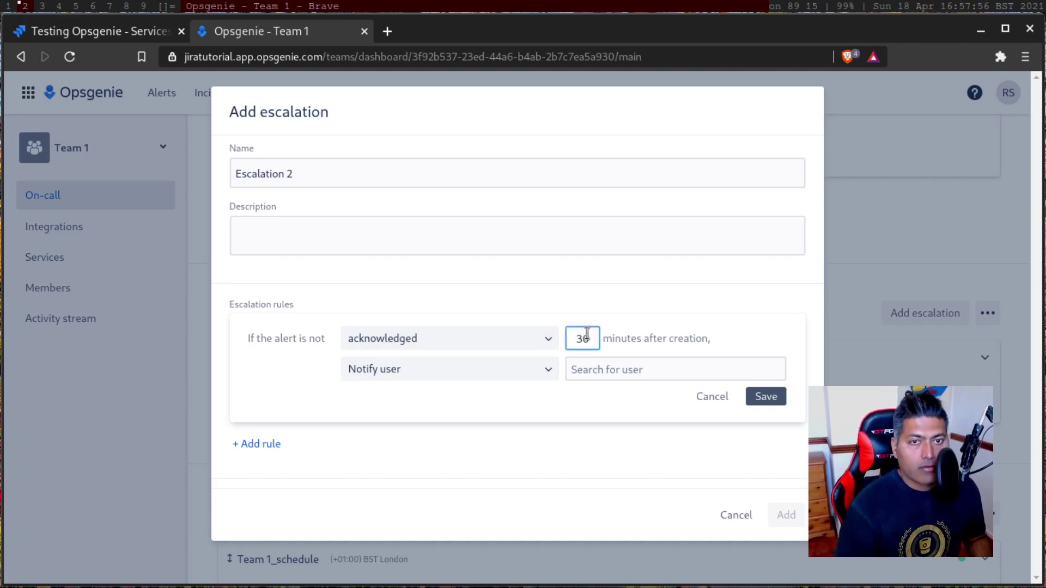
Set the escalation rule's action to "Notify admin(s) of team"
left_click(605, 369)
left_click(533, 369)
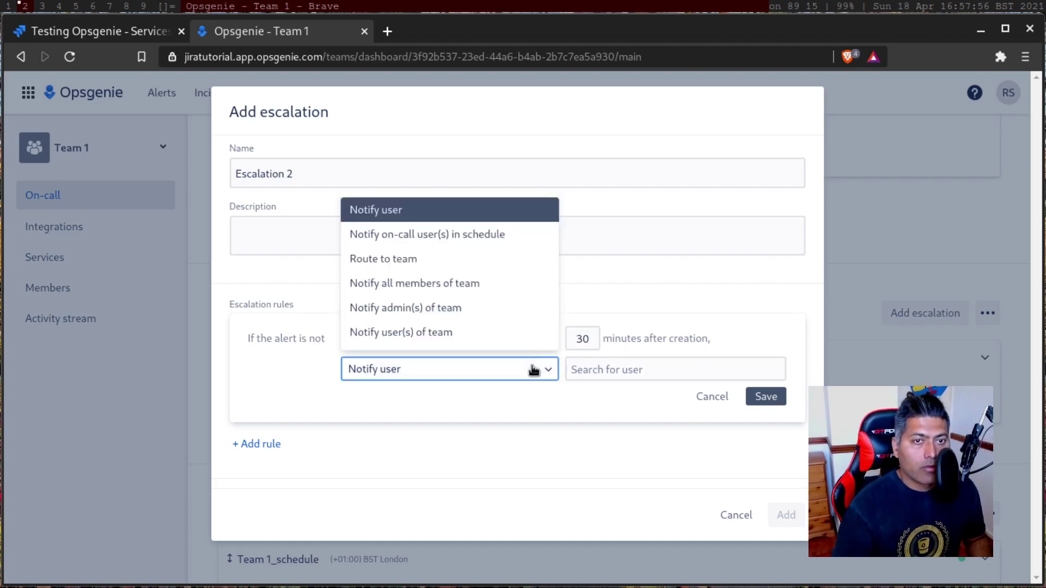
left_click(478, 310)
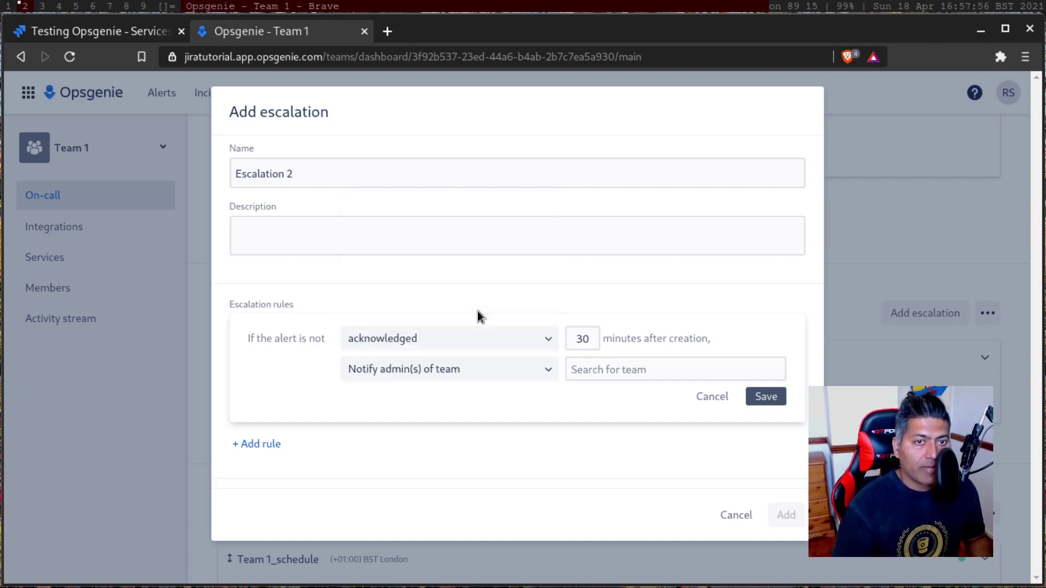
left_click(766, 396)
Choose Team 1 as the rule's recipient, then save the rule and add the escalation policy
left_click(597, 363)
type("t")
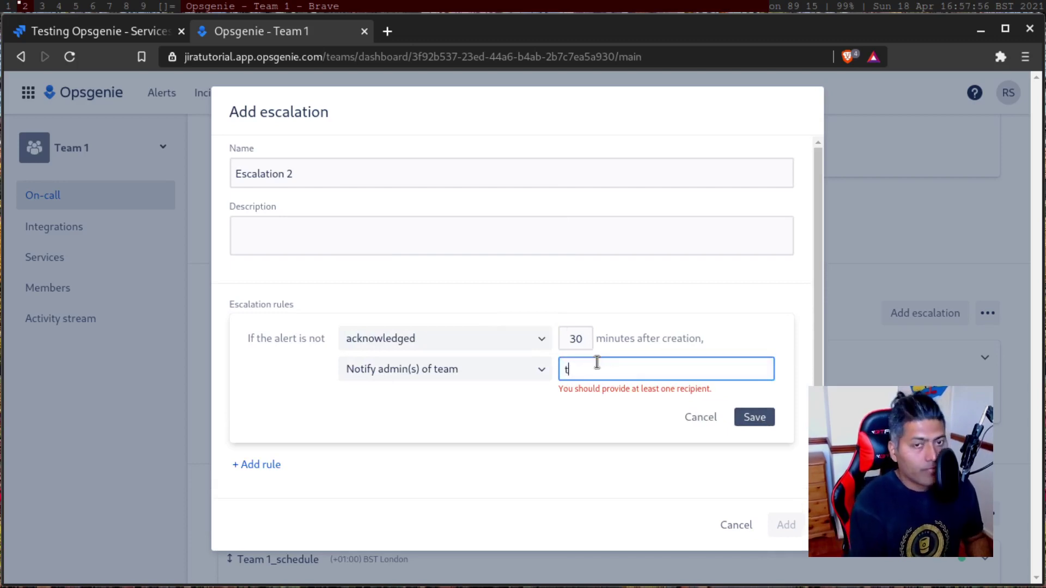
key("BackSpace")
type("Team")
key("BackSpace")
key("BackSpace")
key("BackSpace")
key("BackSpace")
type("T")
key("BackSpace")
type("Team")
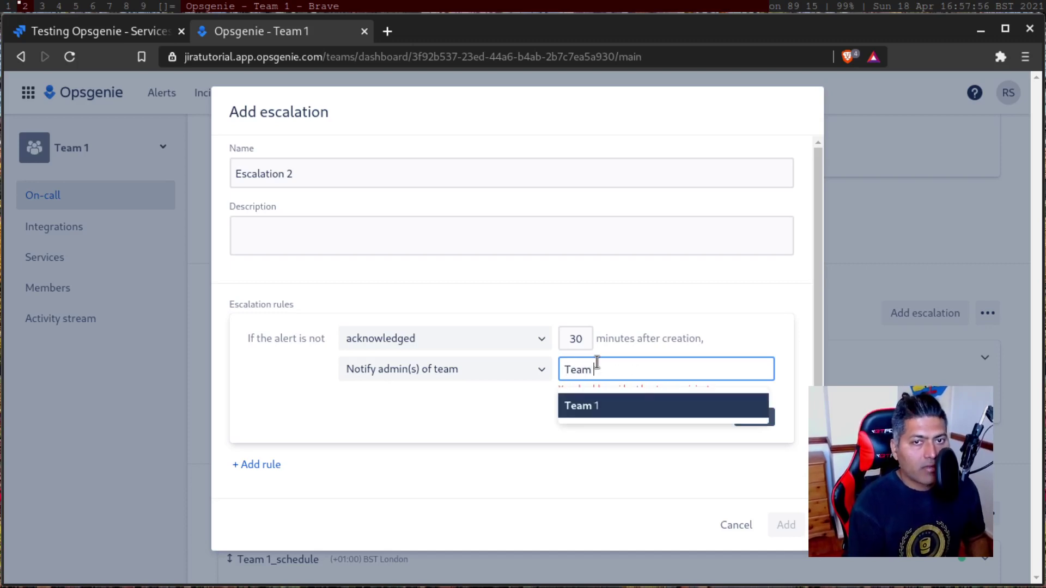
key("Return")
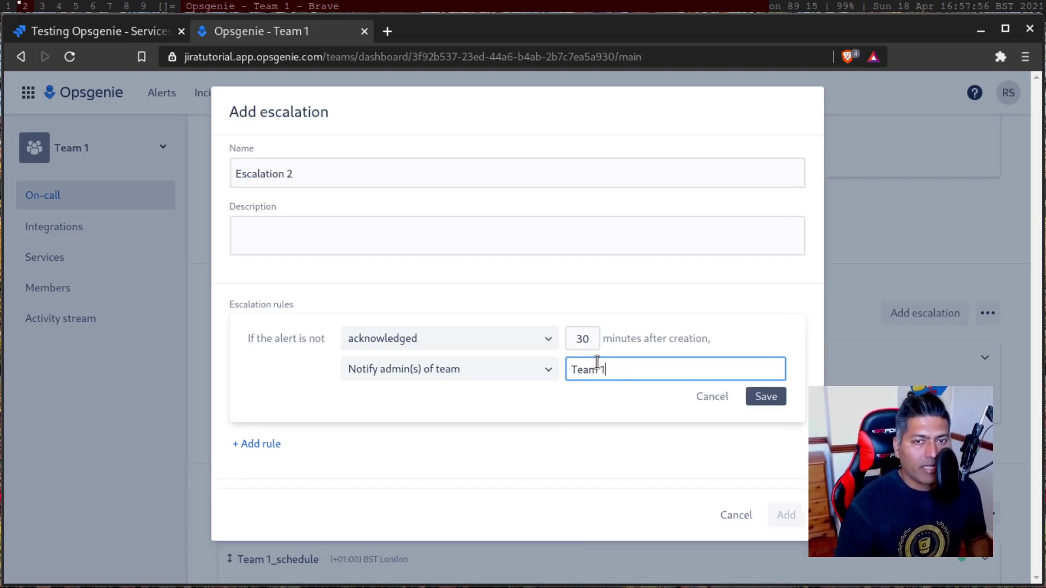
left_click(762, 397)
left_click(790, 473)
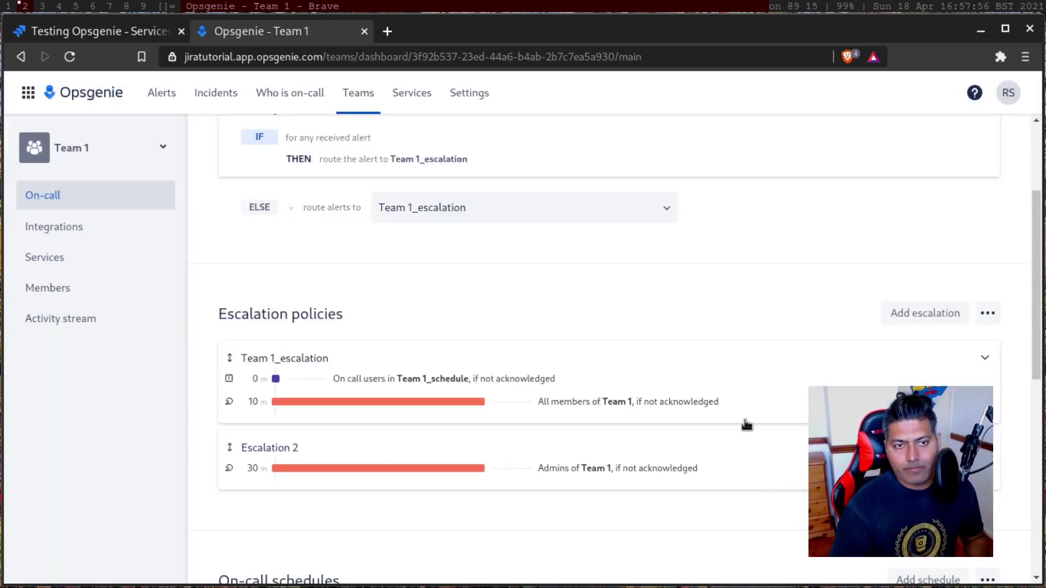
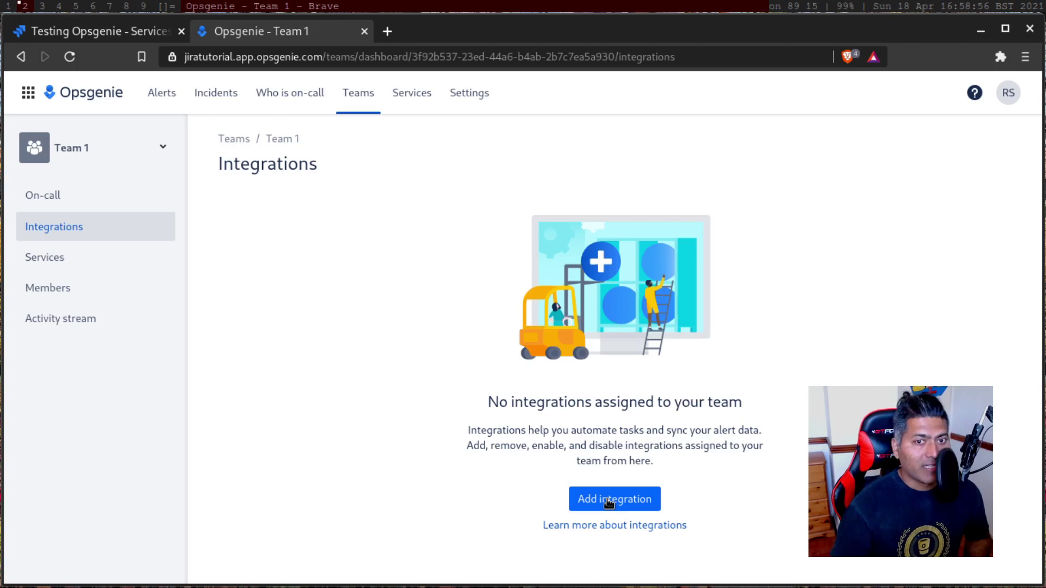
Open the list of integrations that can be added to Team 1
left_click(608, 501)
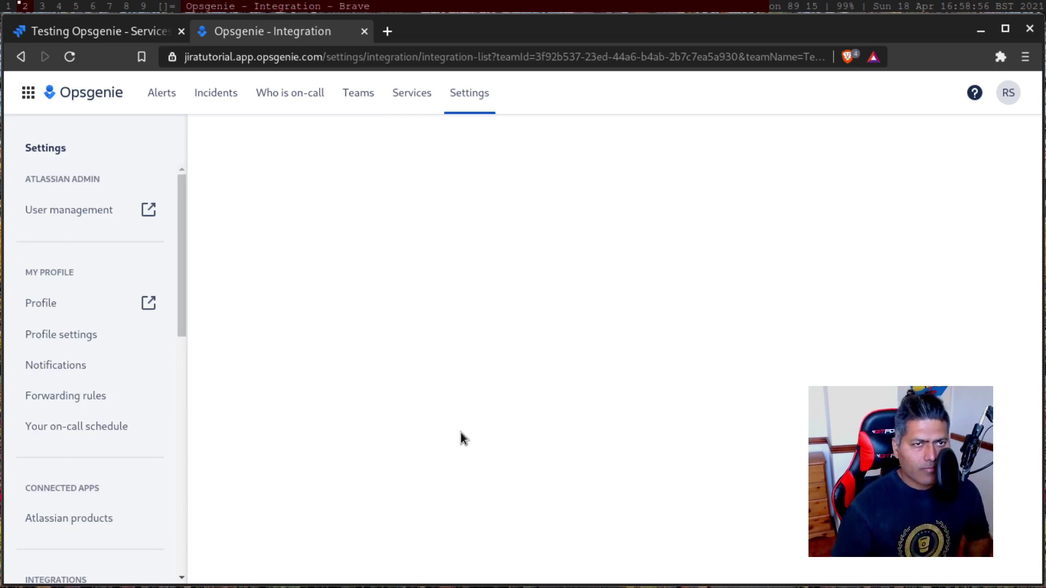
Switch back to Jira, cancel the unfinished service and reload the project's Services page
left_click(73, 41)
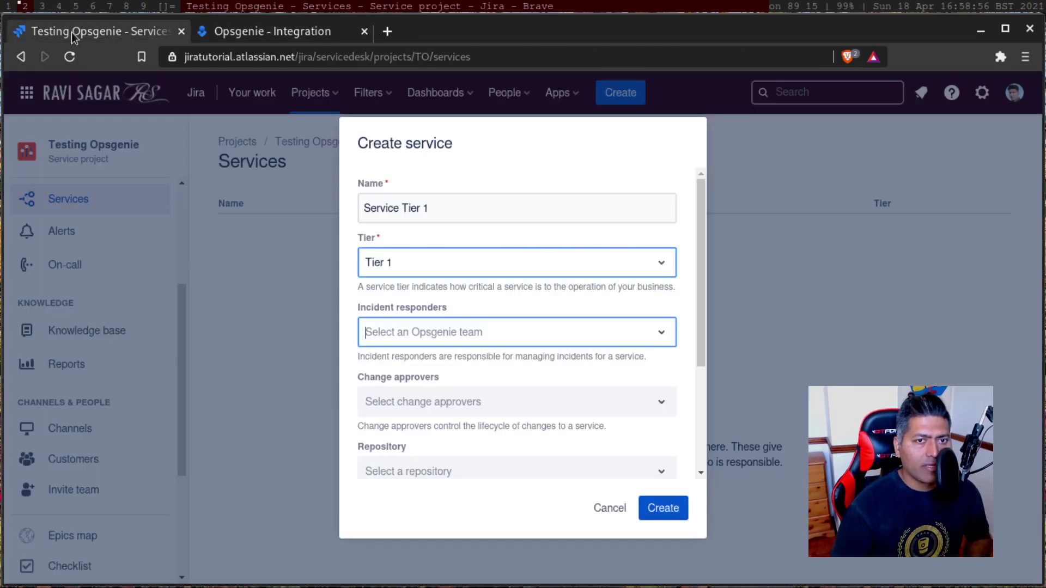
left_click(661, 334)
left_click(660, 334)
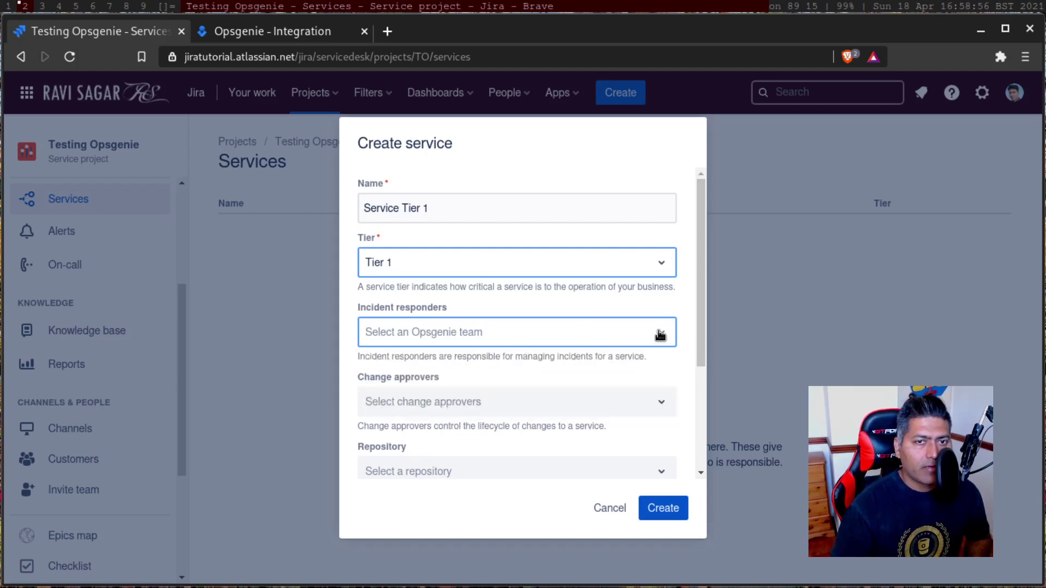
left_click(608, 509)
left_click(69, 56)
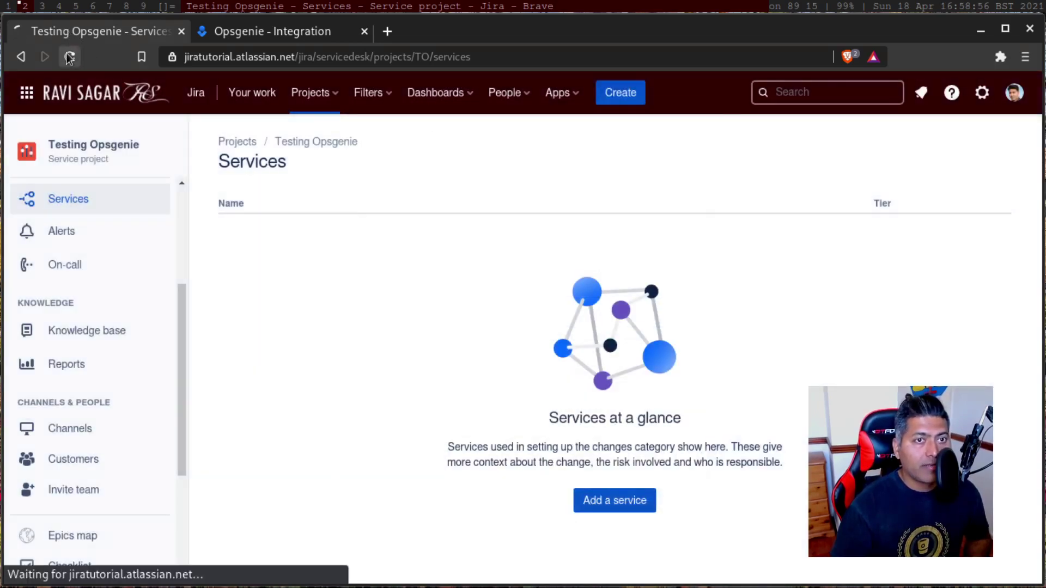
Switch to Opsgenie and look through the integrations that can be added to Team 1
left_click(223, 35)
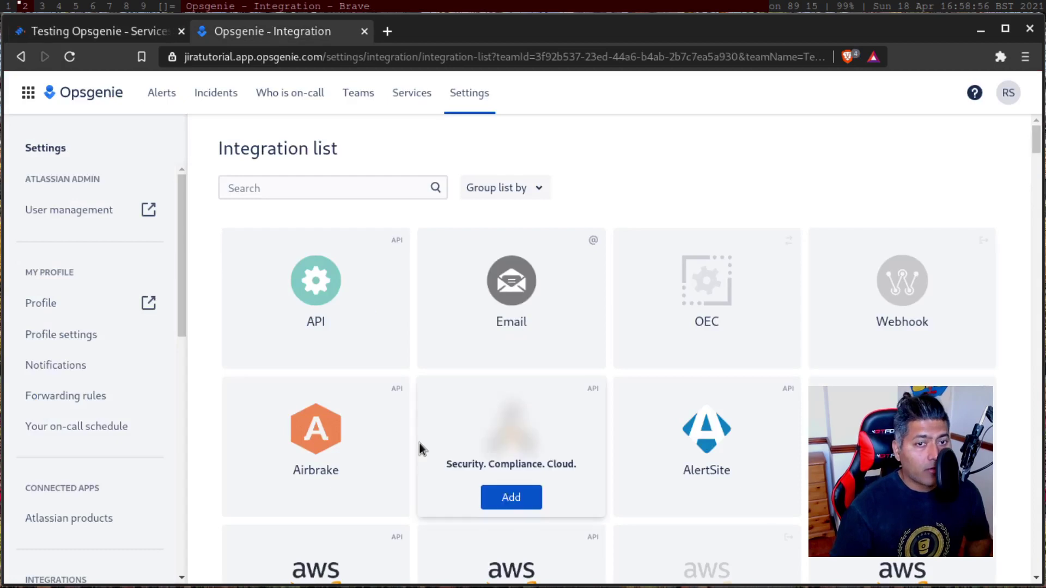
scroll(430, 443, "down", 4)
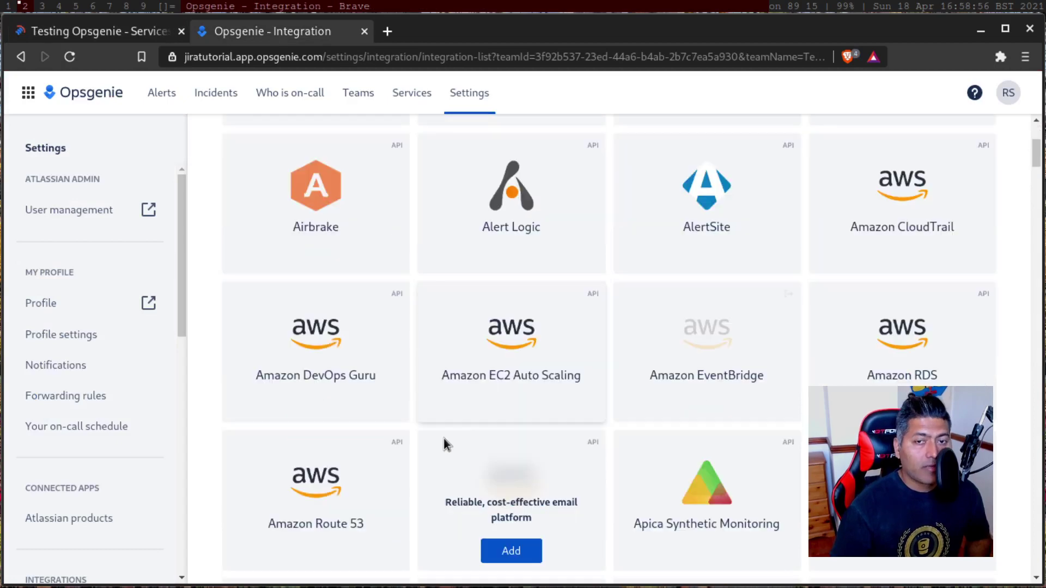
scroll(475, 425, "down", 3)
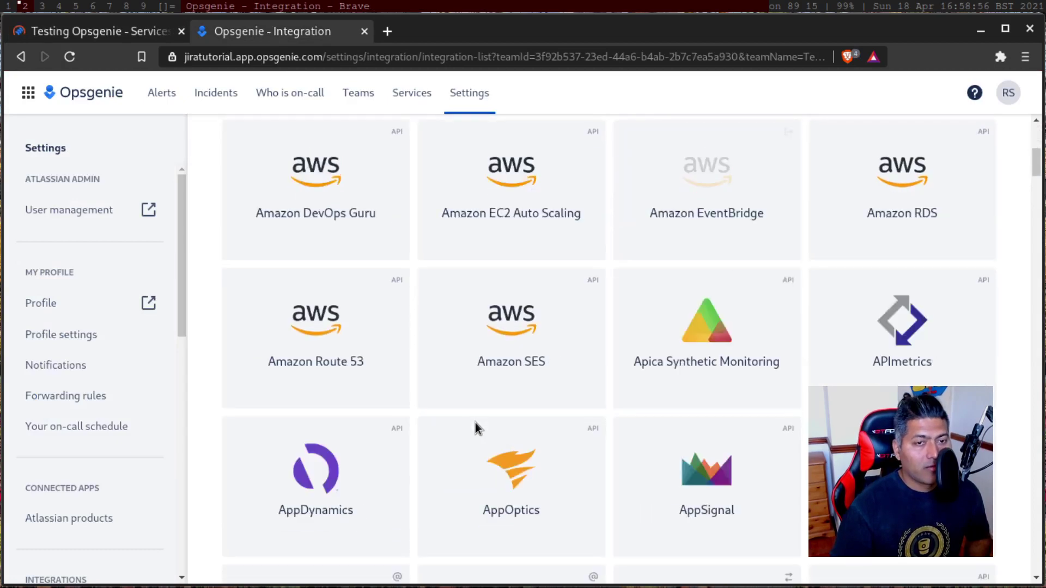
scroll(475, 423, "up", 6)
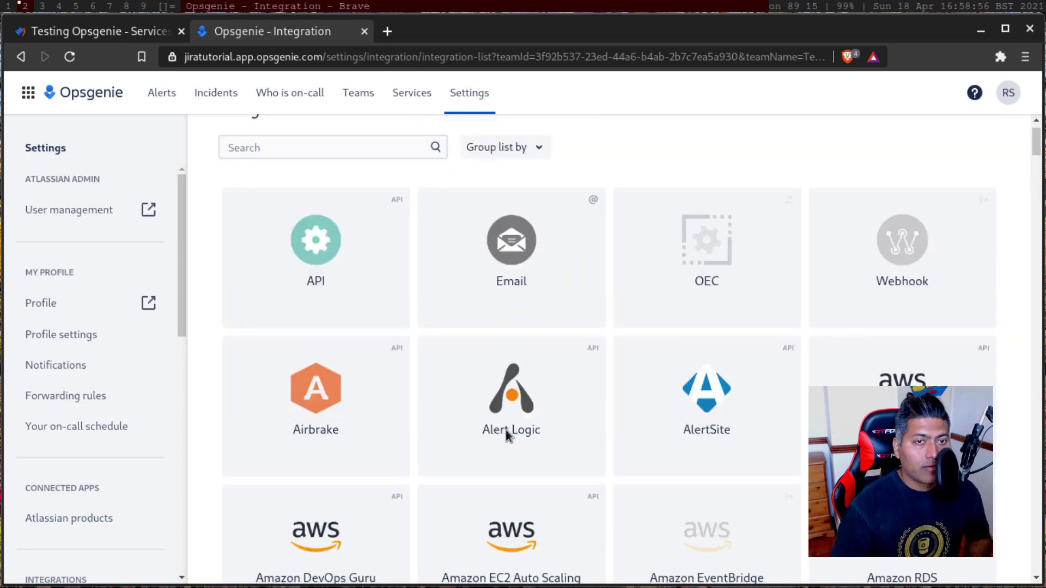
scroll(505, 430, "up", 1)
Open the API integration for Team 1, review its settings, and cancel without saving to return to the integration list
mouse_move(324, 348)
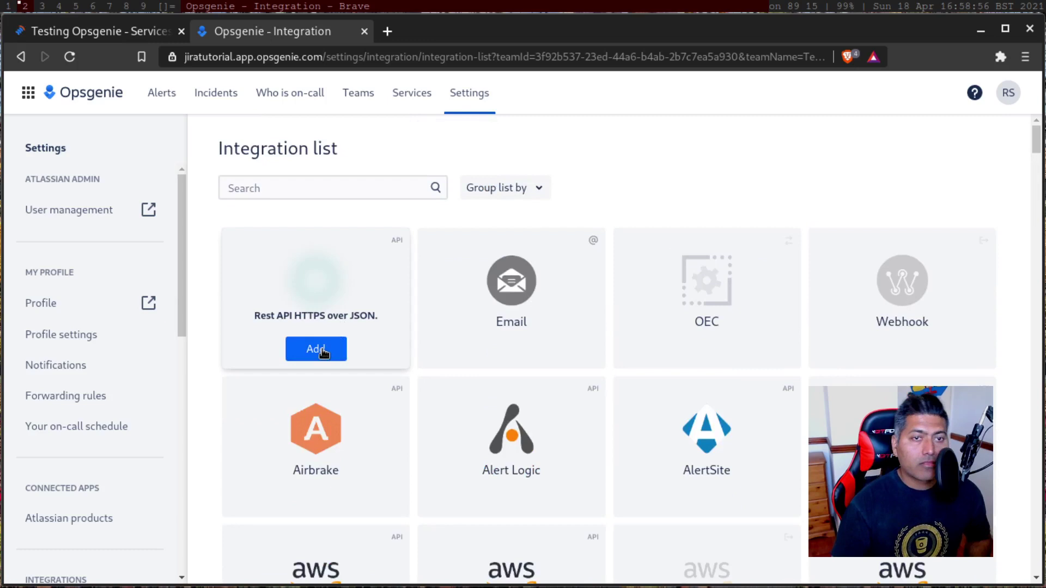
left_click(324, 351)
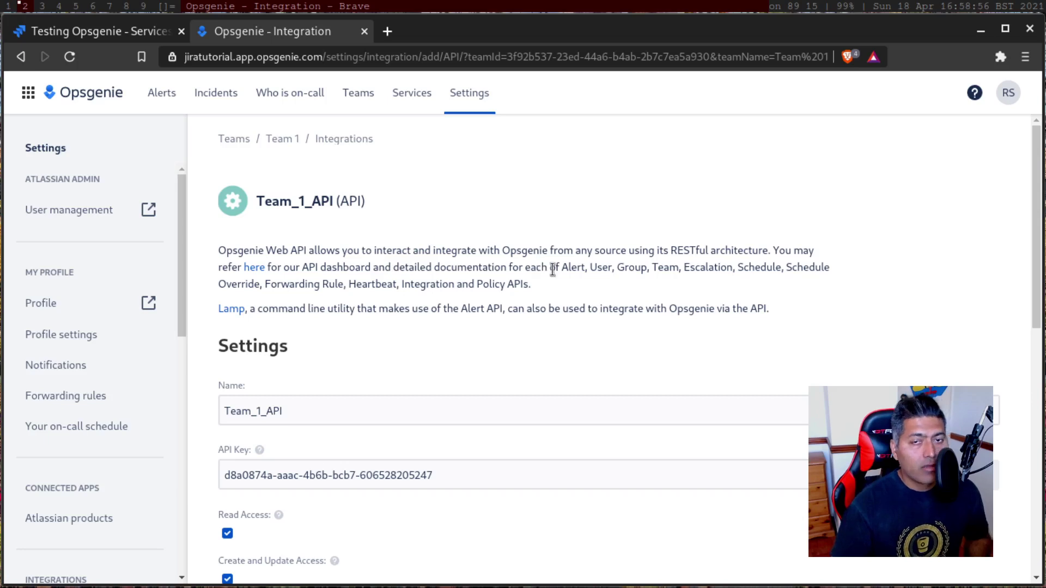
scroll(553, 271, "down", 1)
scroll(548, 271, "down", 2)
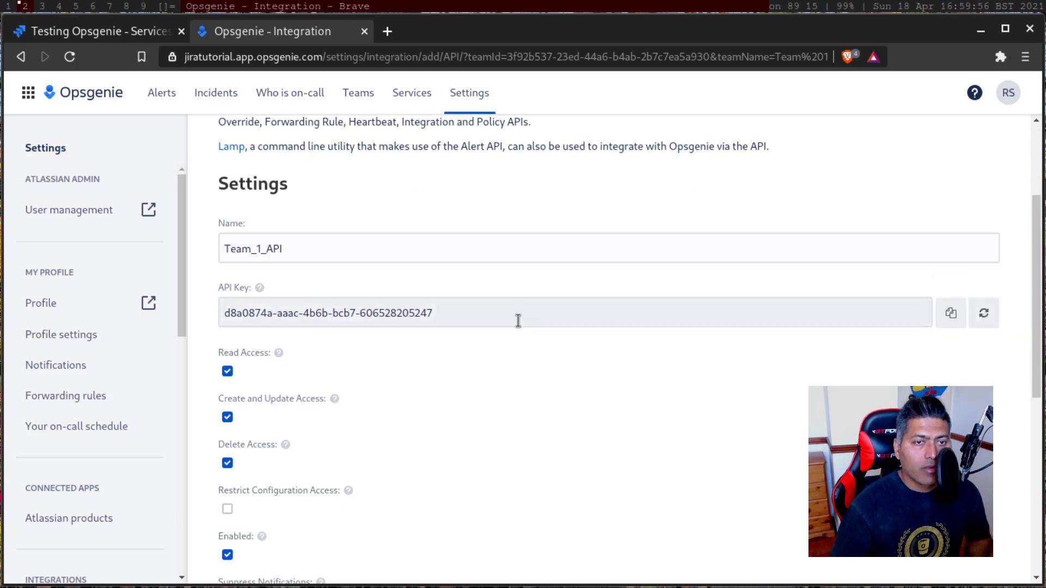
scroll(516, 320, "down", 7)
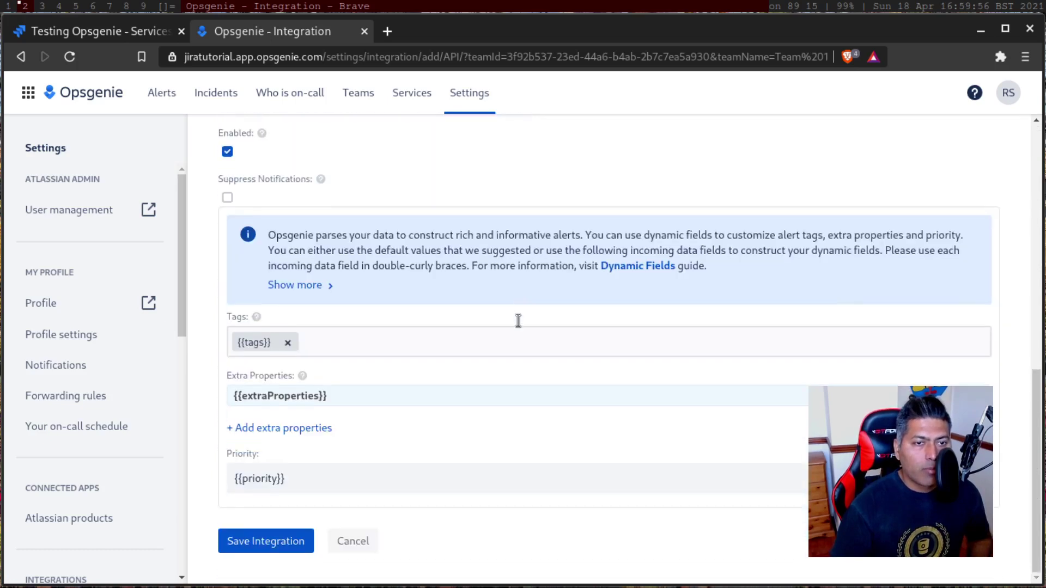
scroll(518, 321, "up", 5)
scroll(518, 321, "down", 5)
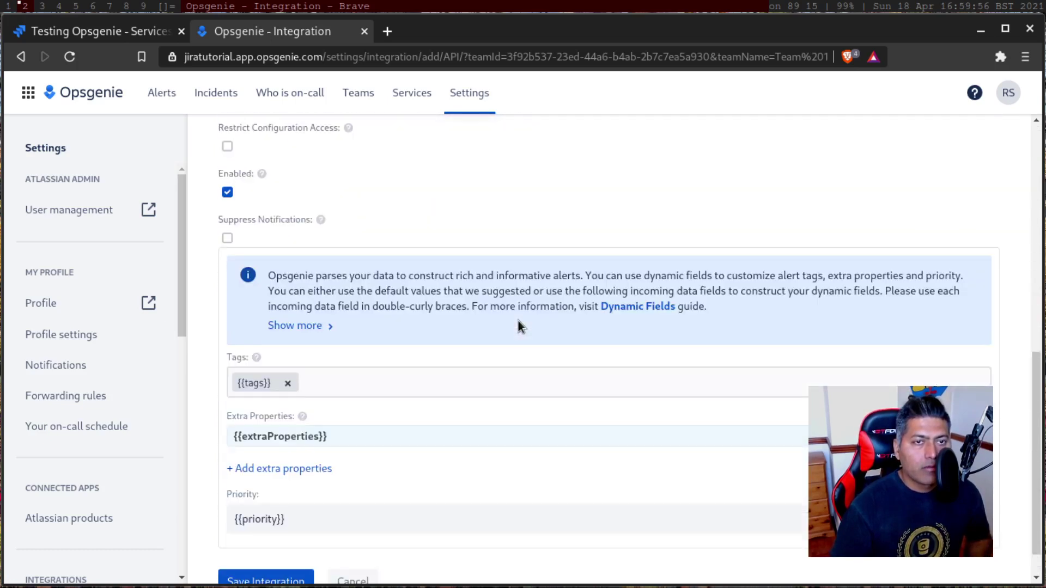
left_click(365, 547)
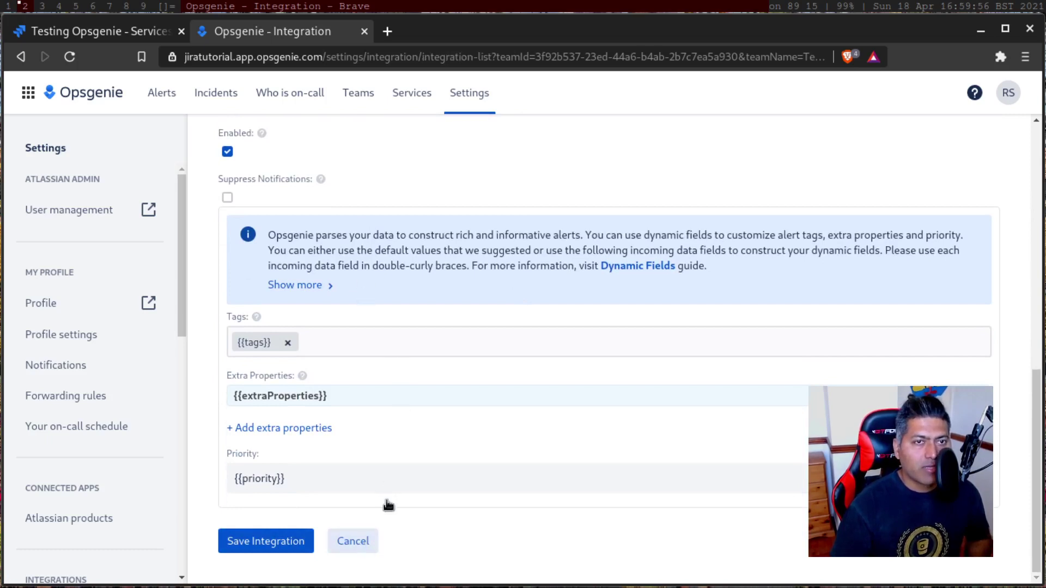
scroll(362, 332, "up", 5)
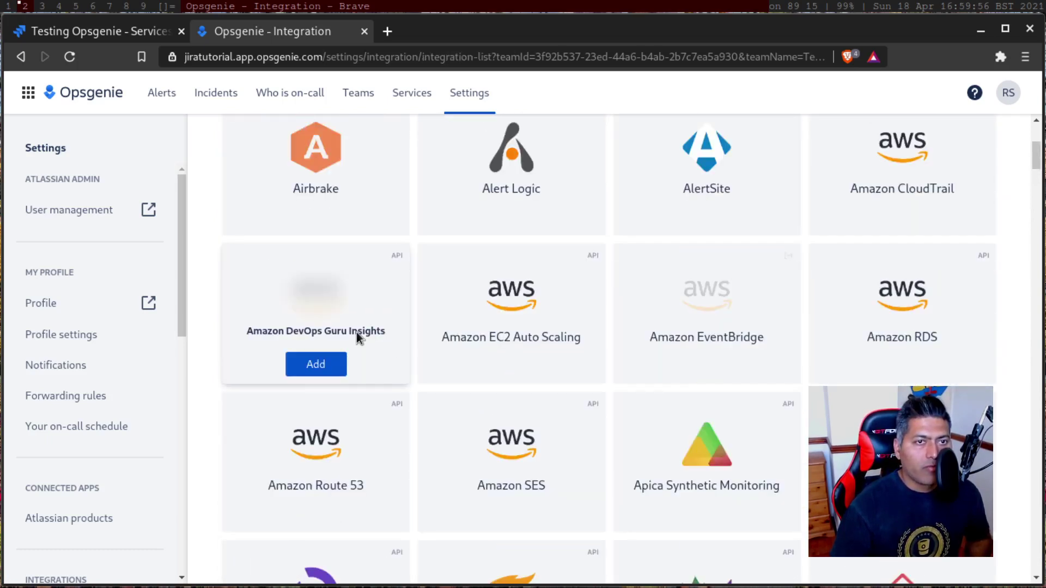
scroll(348, 322, "up", 3)
scroll(348, 321, "up", 2)
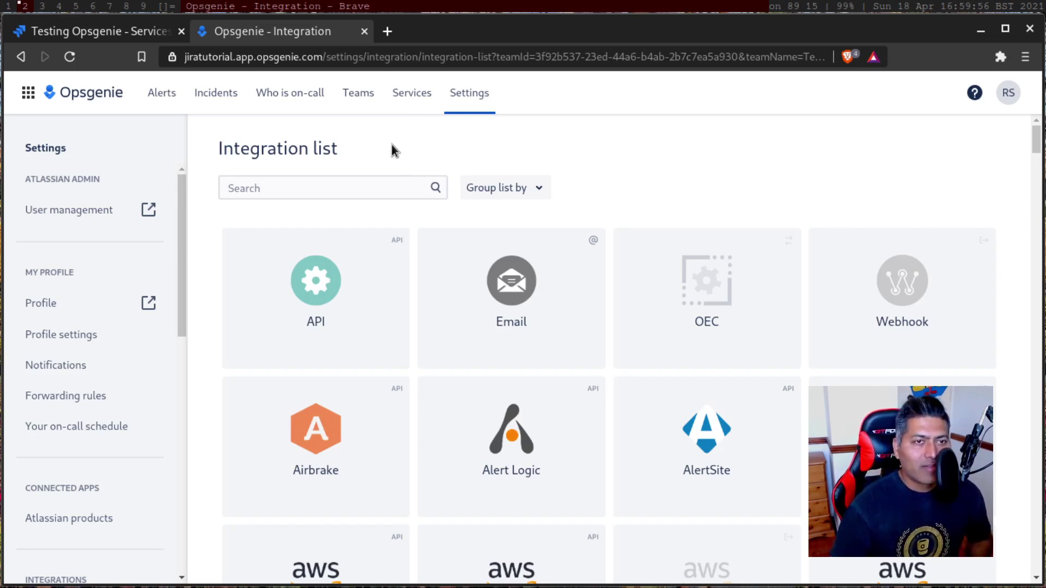
Switch to Jira and start a new service named "Service 1" with tier Tier 1
left_click(86, 35)
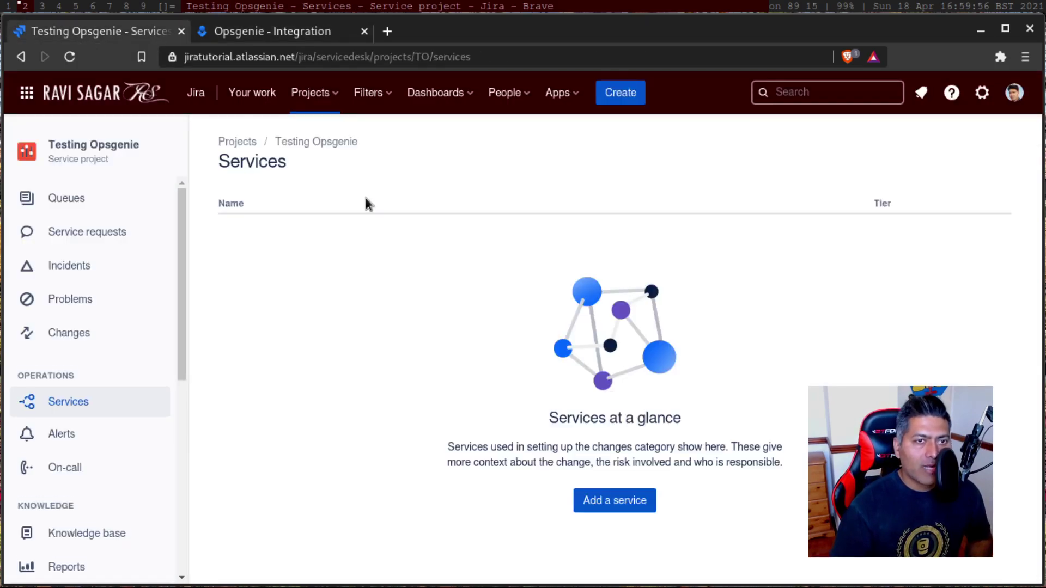
left_click(622, 501)
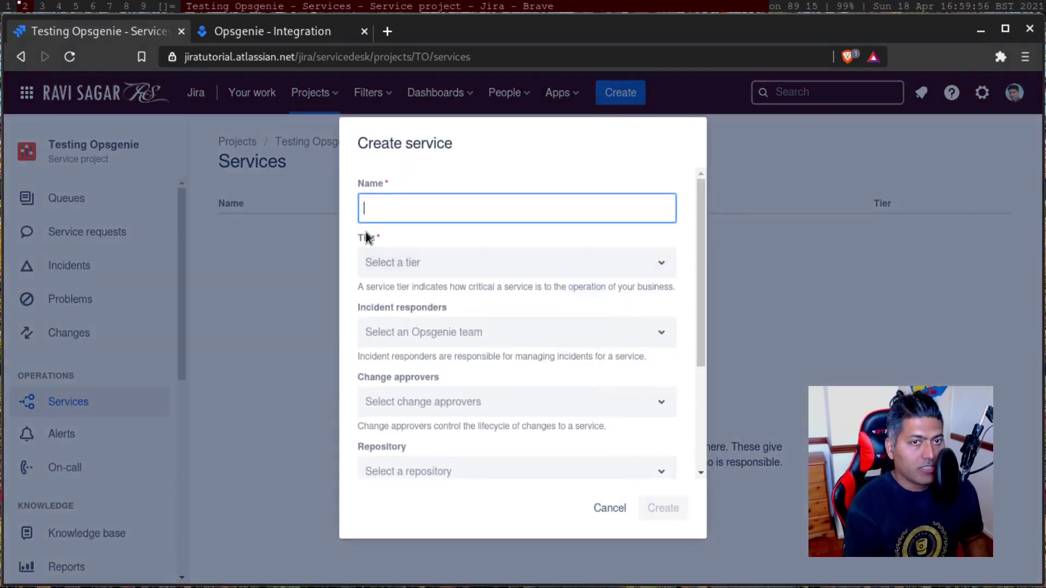
type("Service 1")
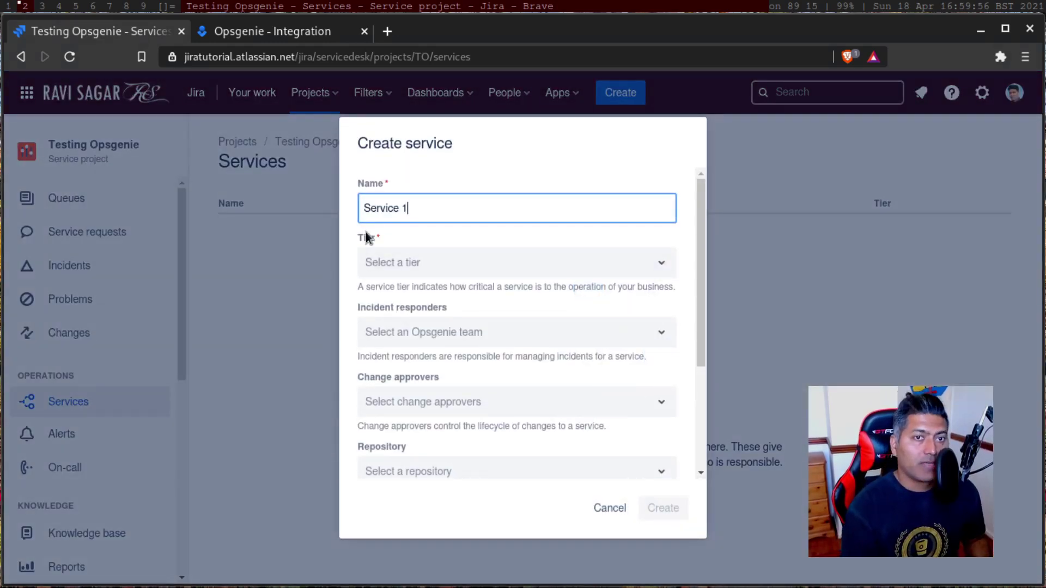
left_click(469, 265)
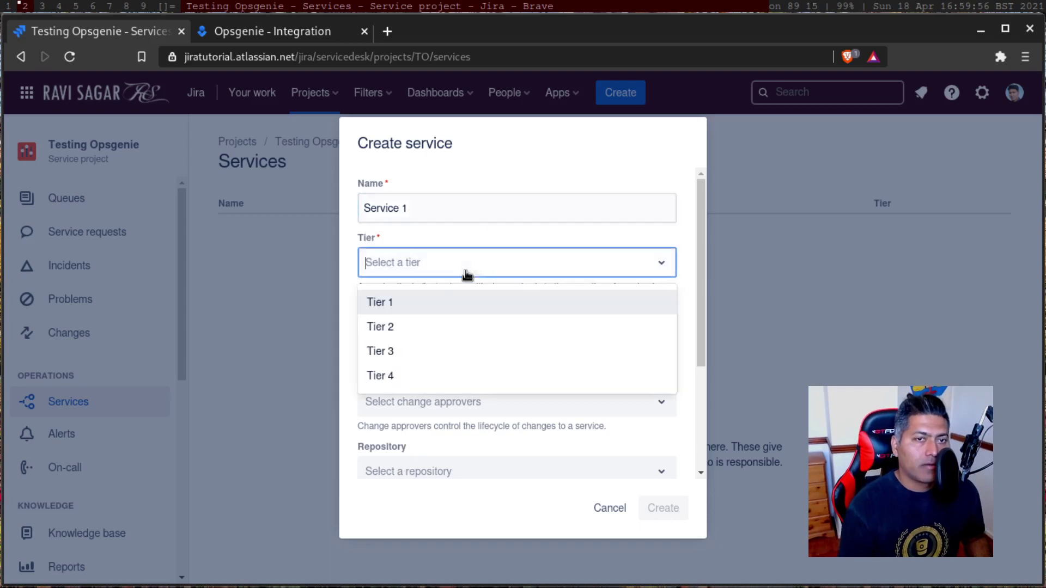
left_click(436, 299)
Assign Team 1 as incident responders and administrators as change approvers, leave the repository empty, and create the service
left_click(433, 336)
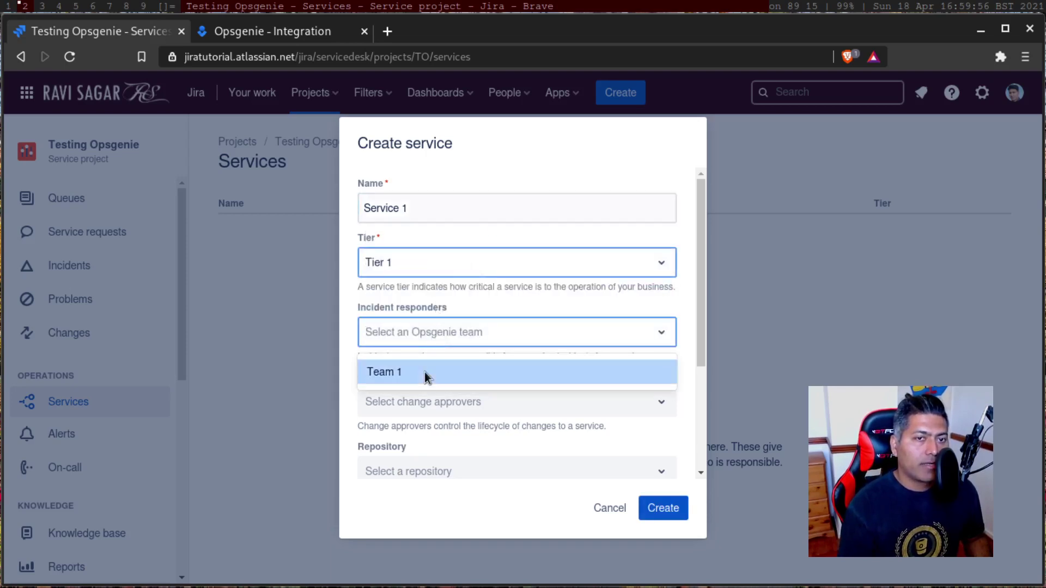
left_click(424, 372)
left_click(427, 402)
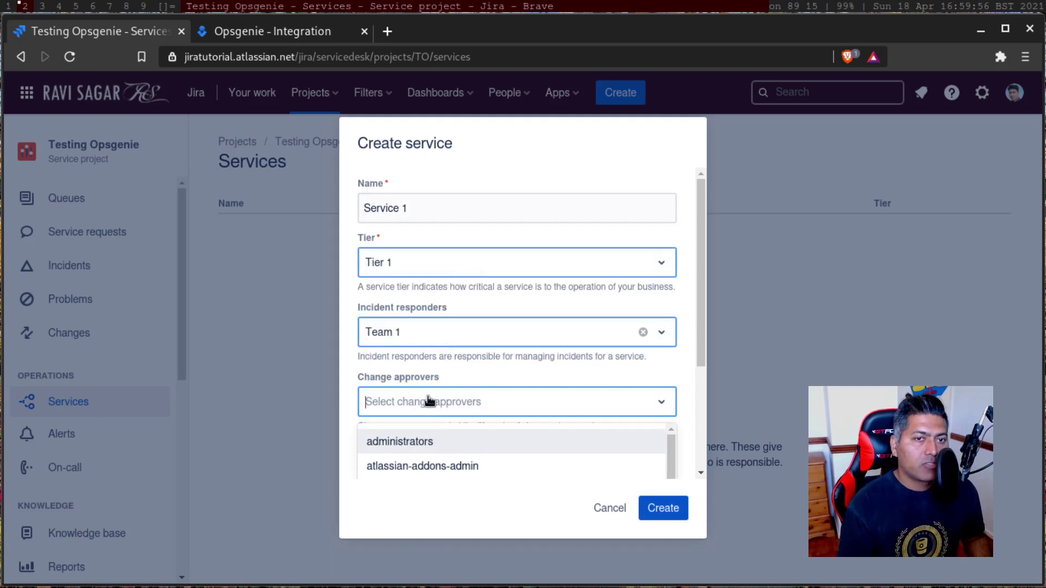
left_click(429, 439)
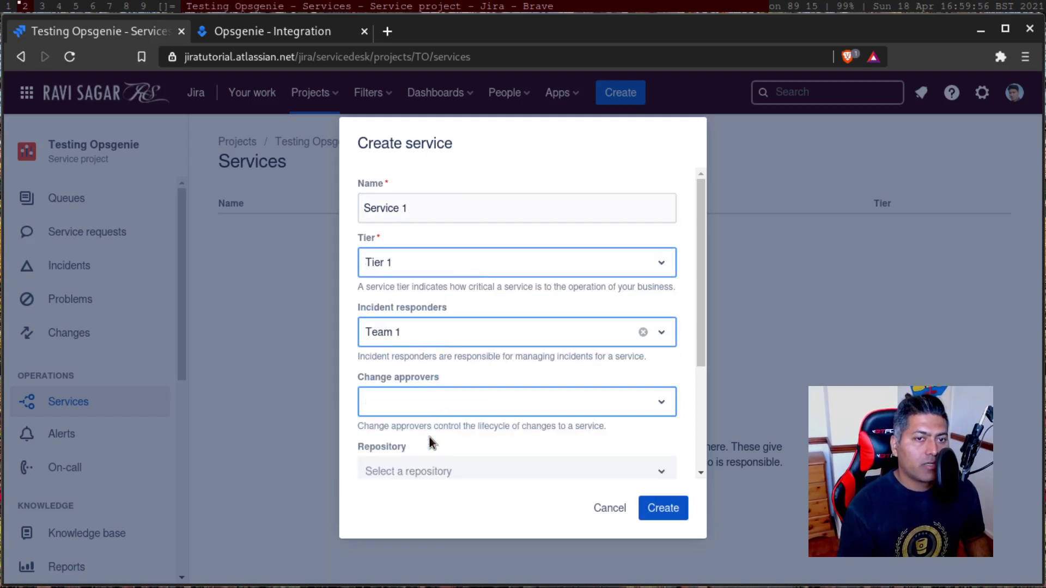
left_click(432, 473)
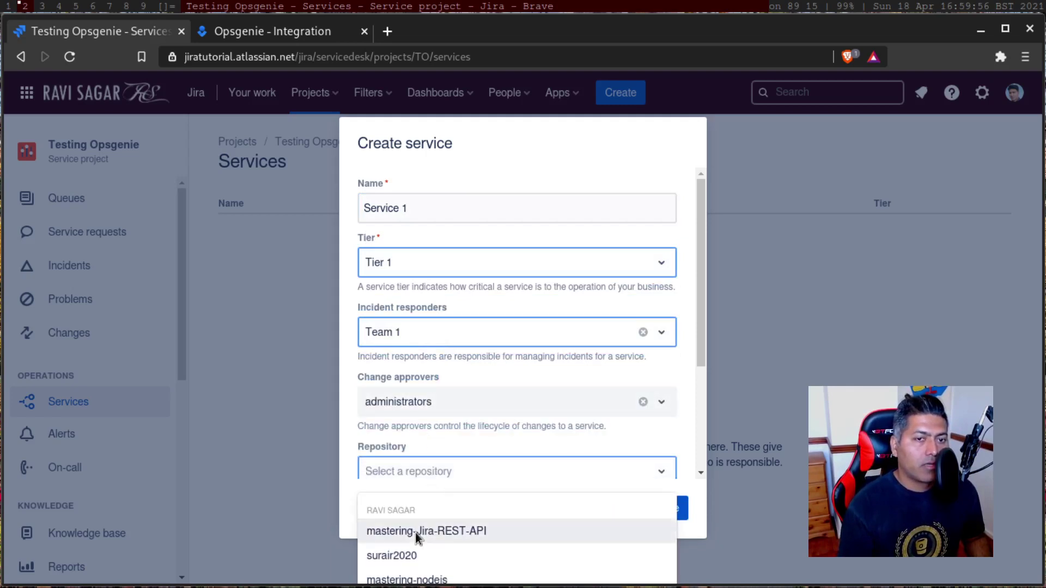
left_click(449, 442)
scroll(484, 401, "down", 3)
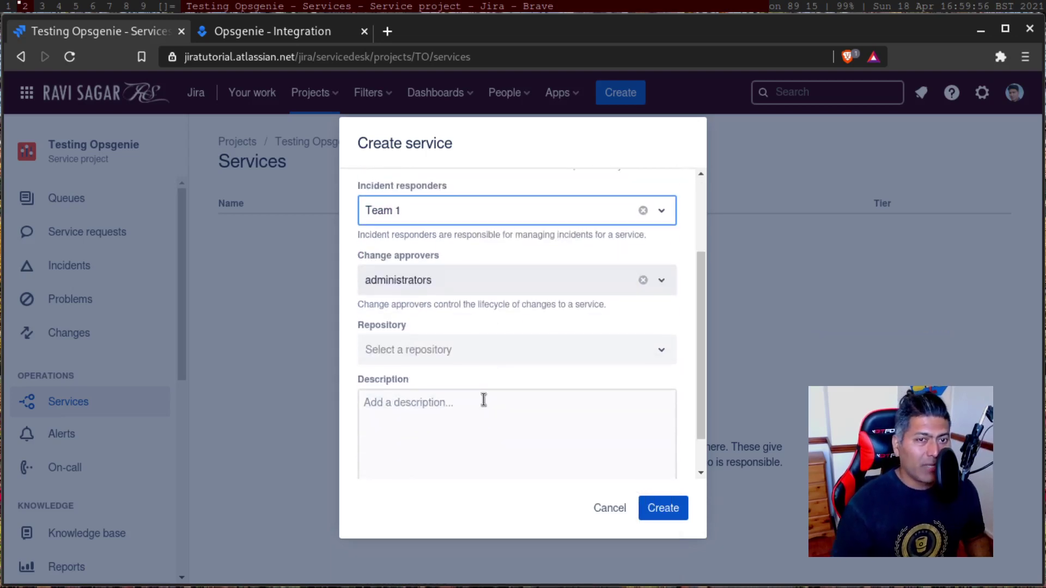
scroll(570, 376, "down", 2)
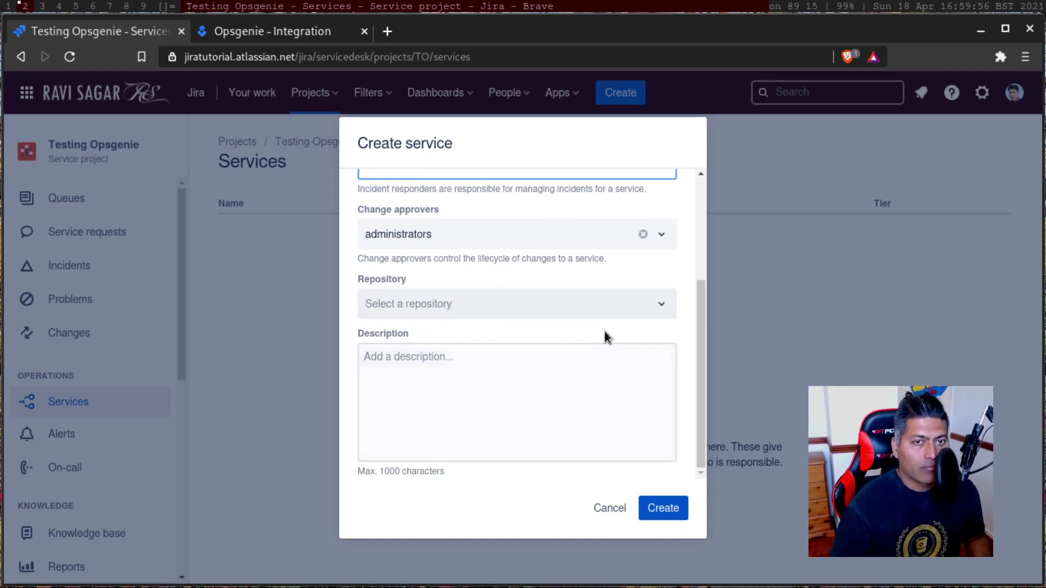
left_click(663, 514)
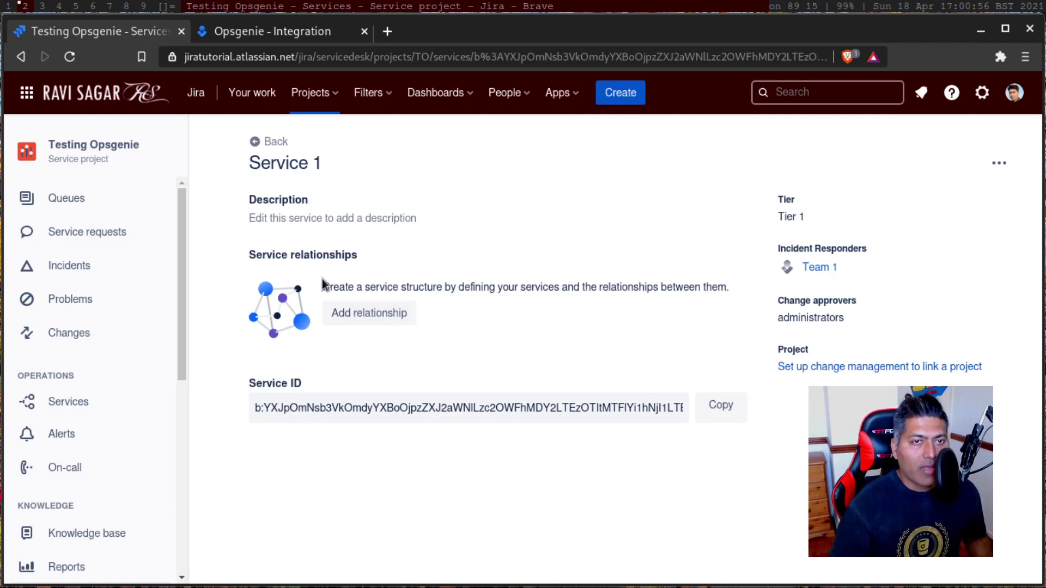
Start adding a "Depends on" relationship to Service 1 and check which services can be chosen, without selecting one
left_click(359, 316)
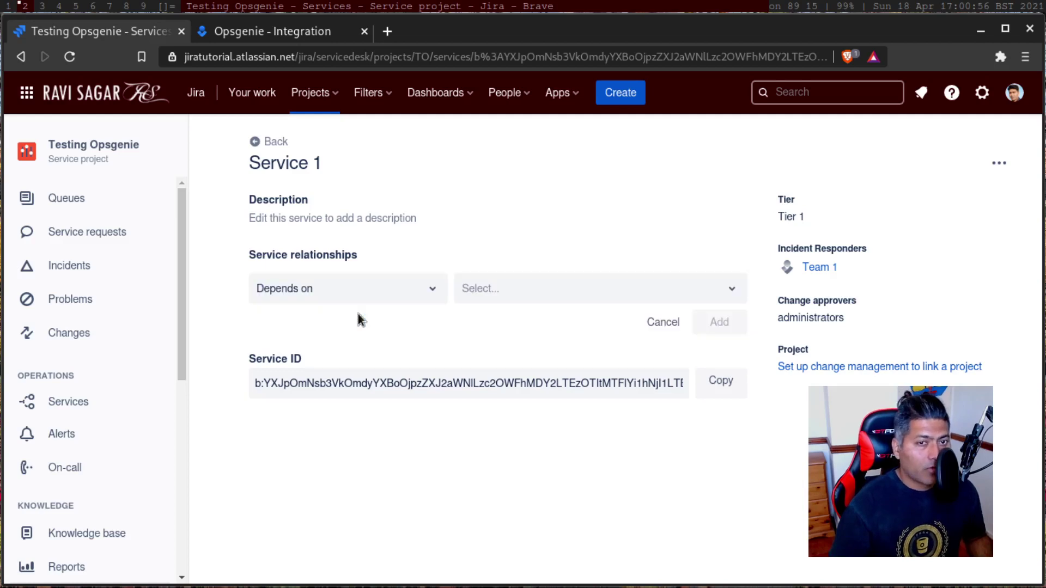
left_click(580, 299)
left_click(579, 229)
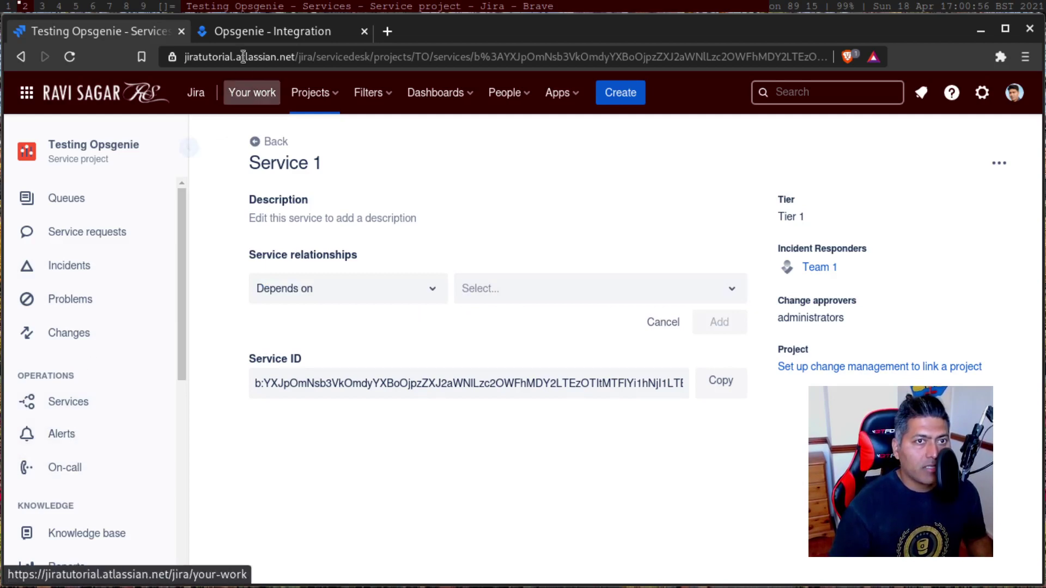
View the alerts list in Opsgenie, then return to Jira and open the project's alerts from there
left_click(248, 33)
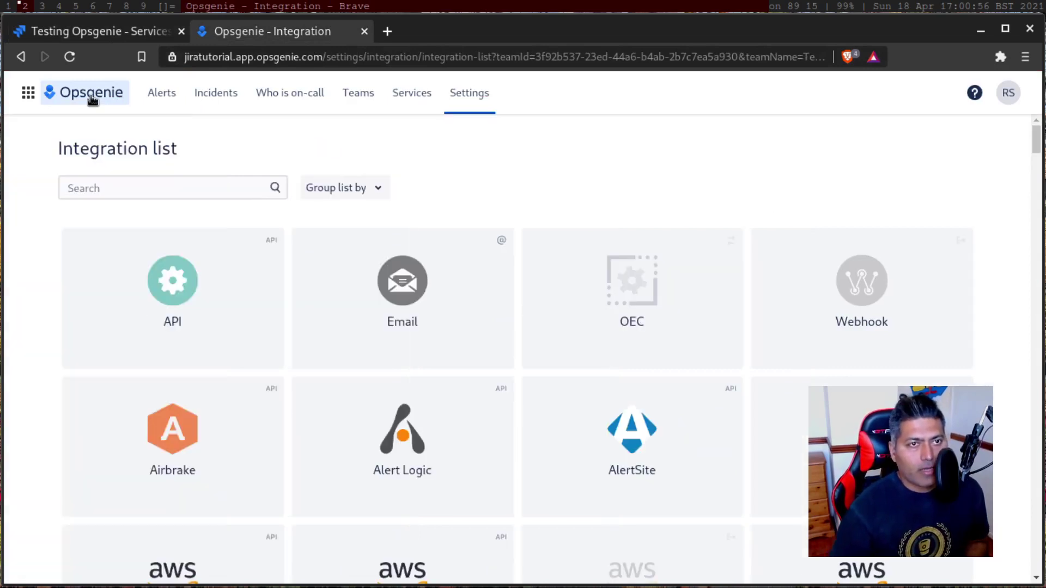
left_click(91, 99)
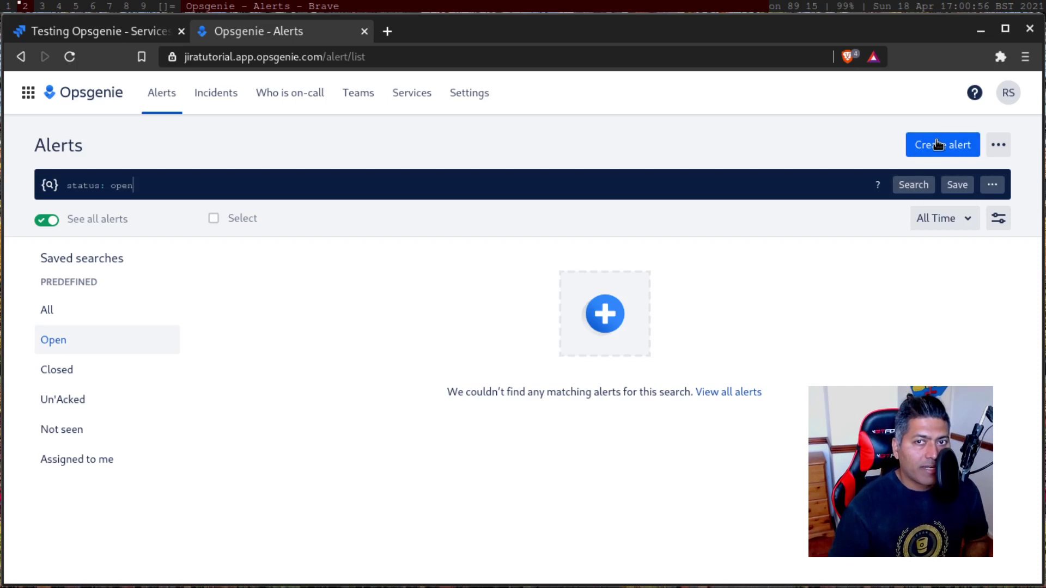
left_click(107, 37)
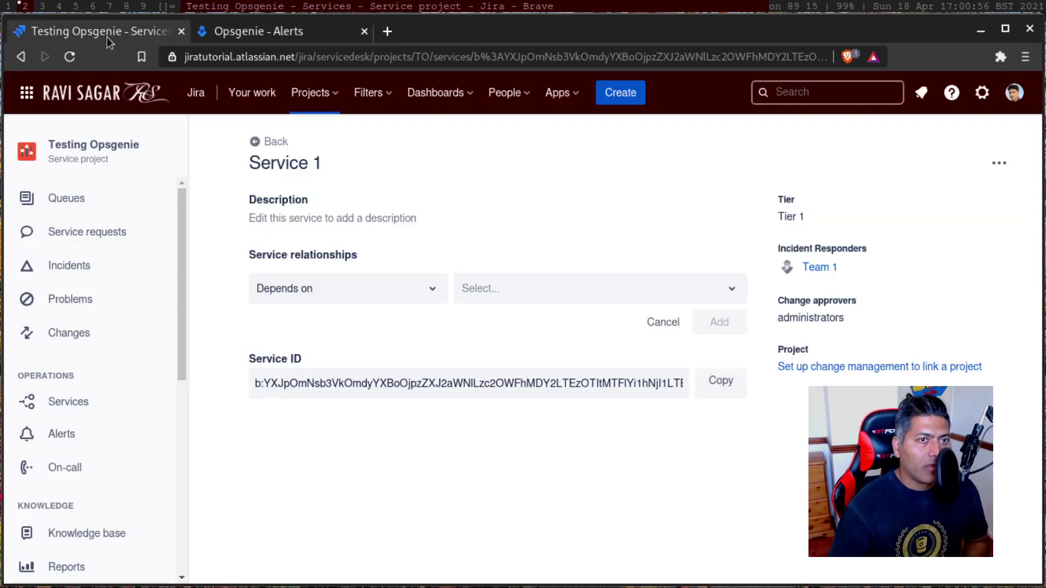
left_click(89, 436)
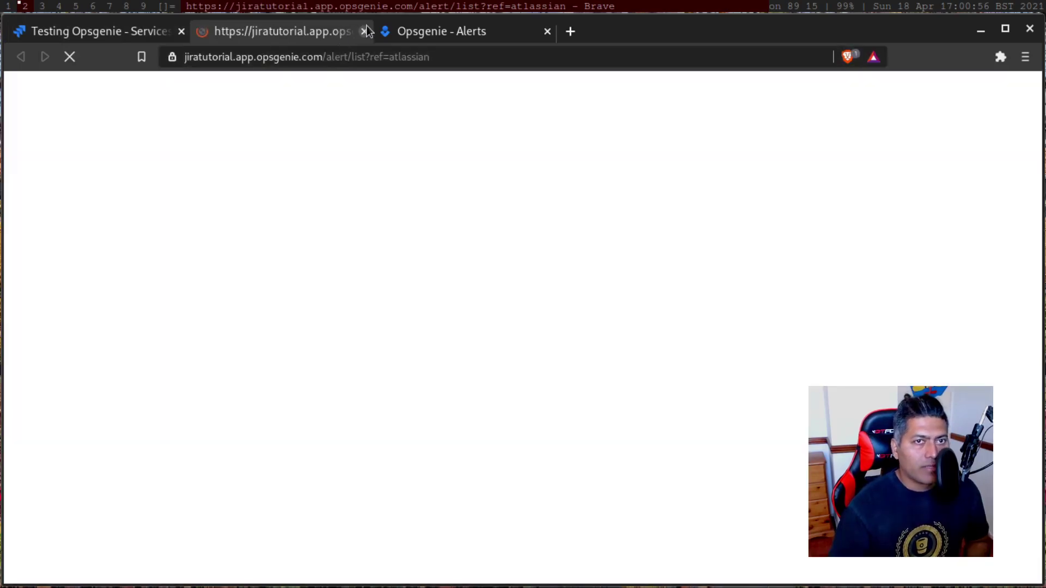
Return to Jira and view the project's on-call schedule for Team 1
left_click(122, 34)
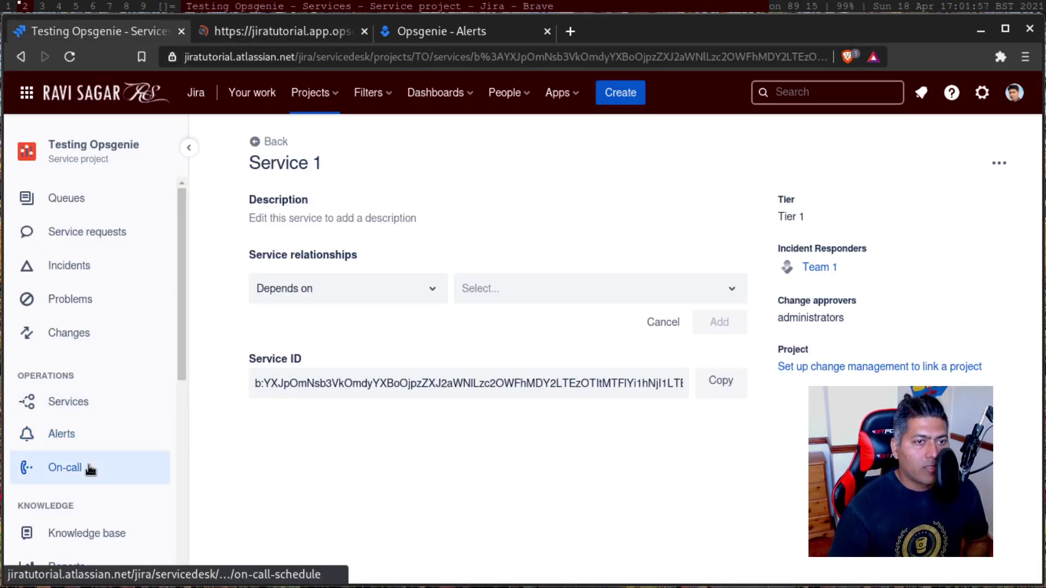
left_click(90, 470)
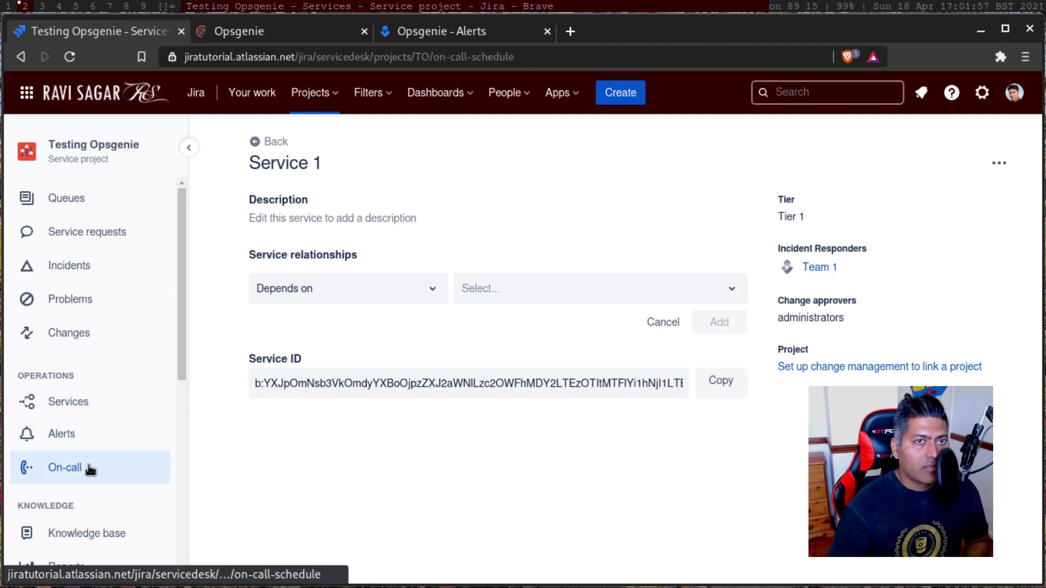
left_click(299, 32)
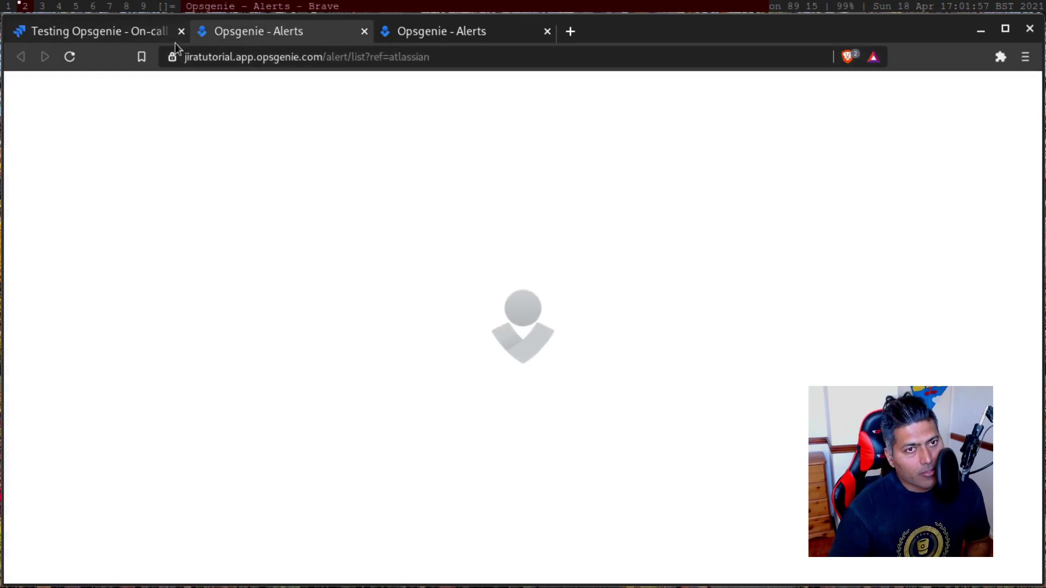
left_click(83, 30)
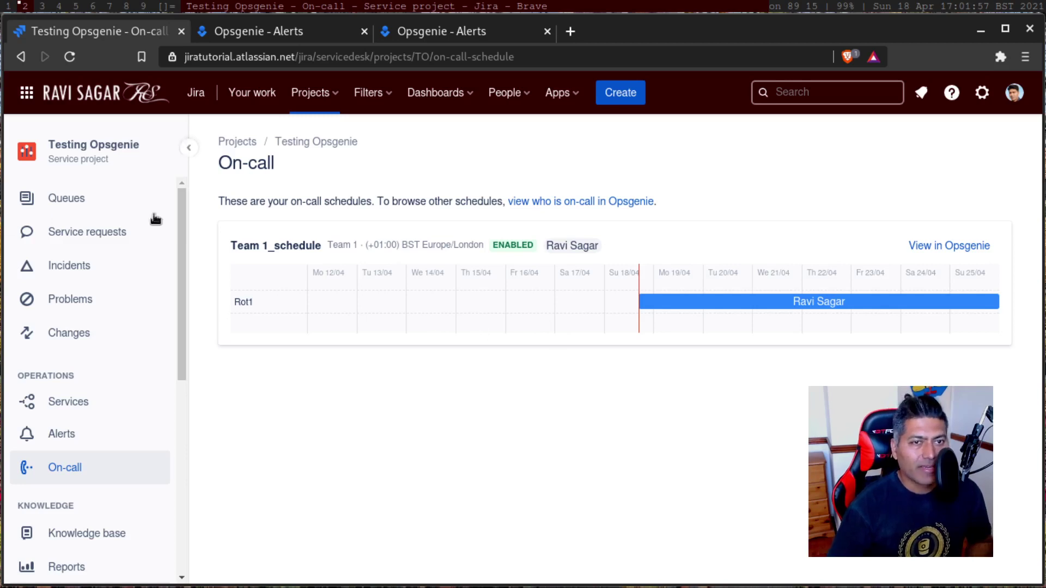
Start a new issue in Testing Opsgenie with type "Report a system problem" and summary "Server is down"
left_click(613, 97)
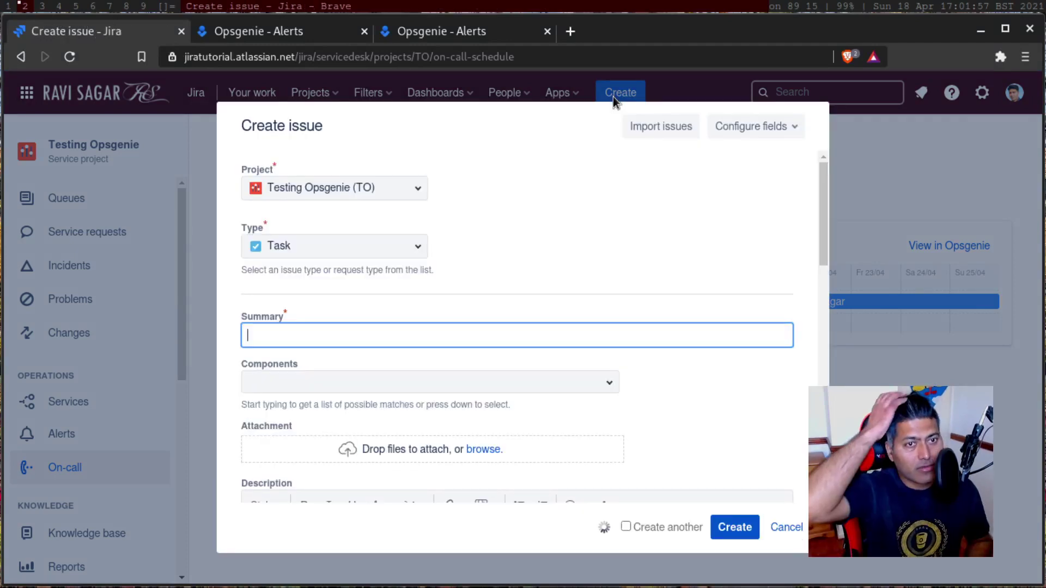
left_click(415, 250)
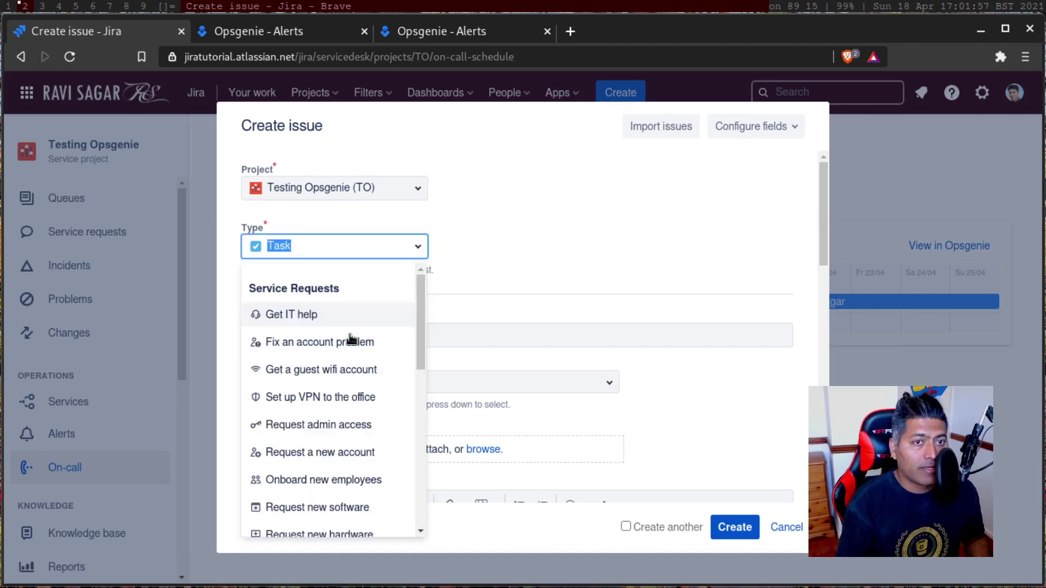
scroll(313, 434, "down", 5)
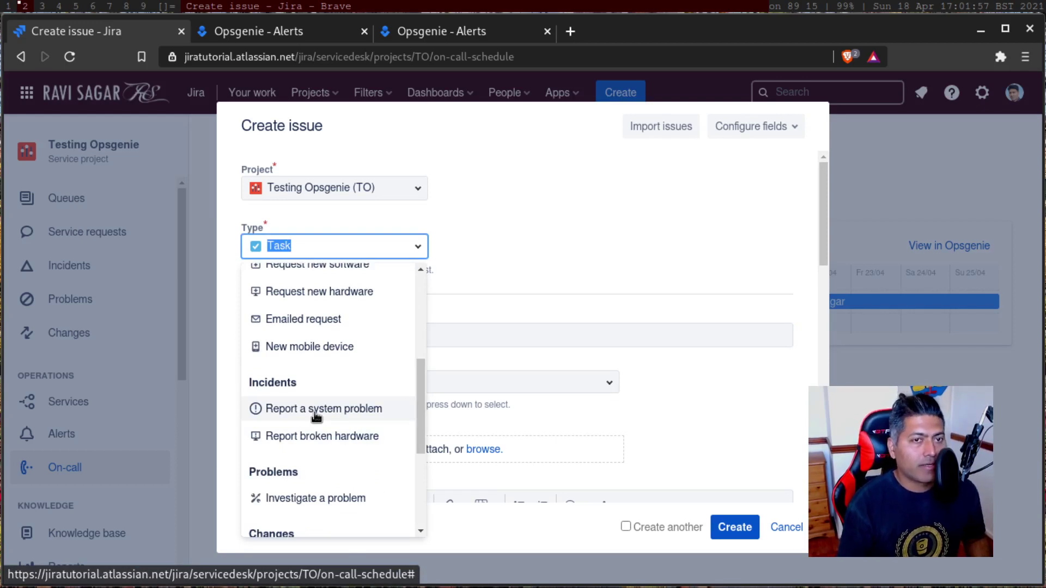
left_click(315, 413)
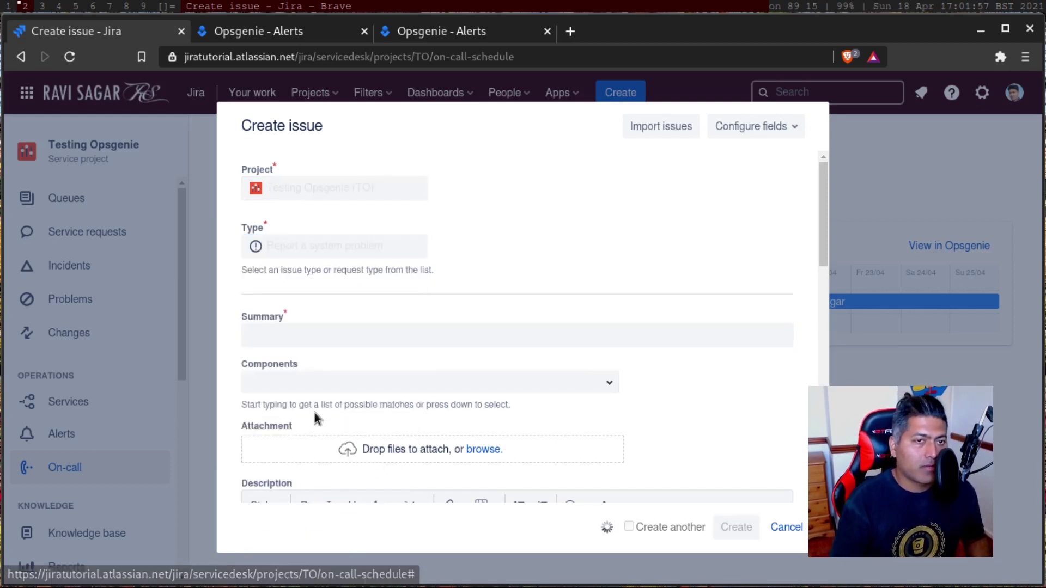
left_click(330, 334)
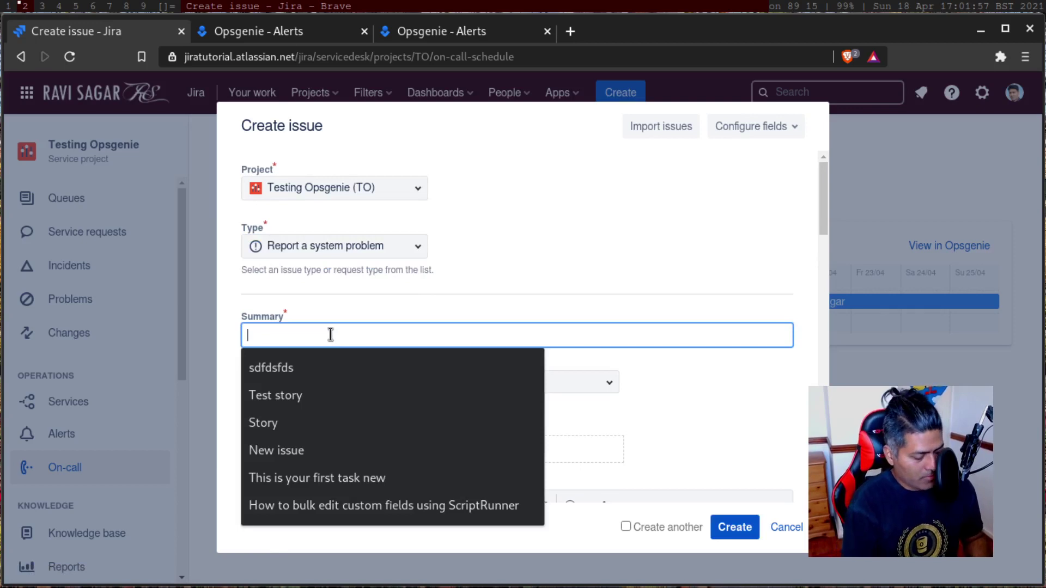
type("erver is")
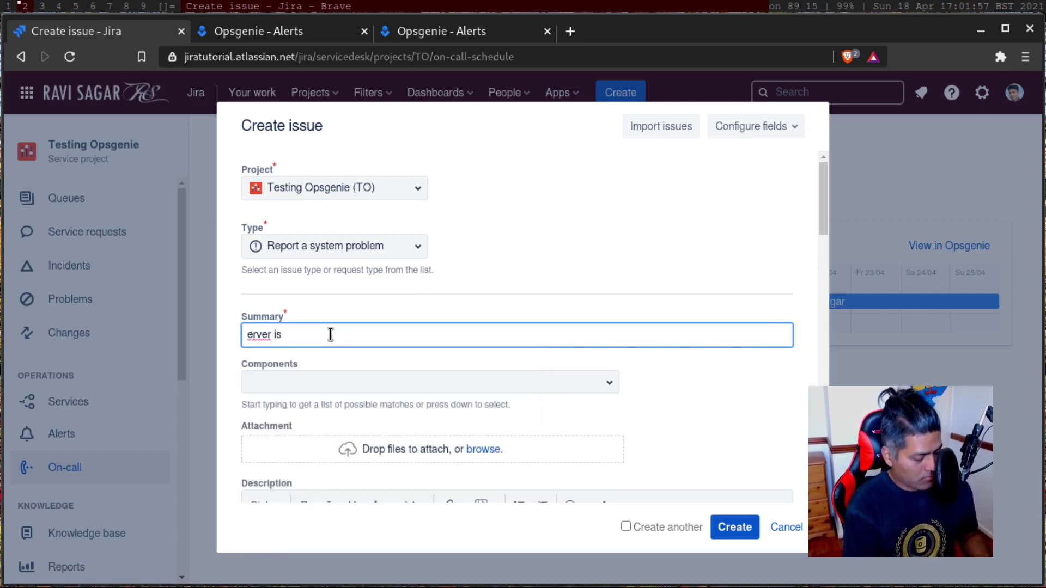
key("ctrl+a")
type("Serve")
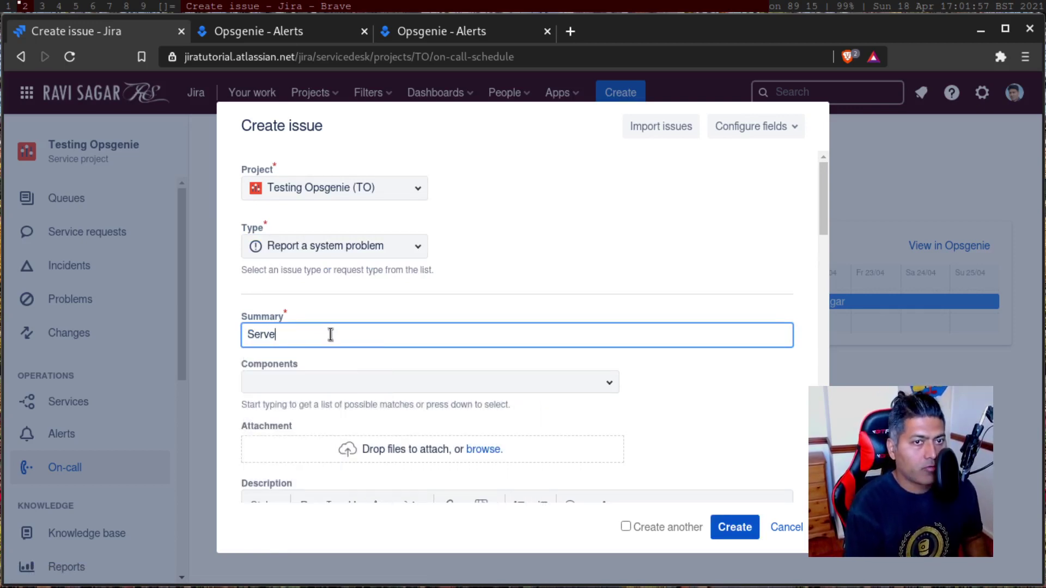
type("r is down")
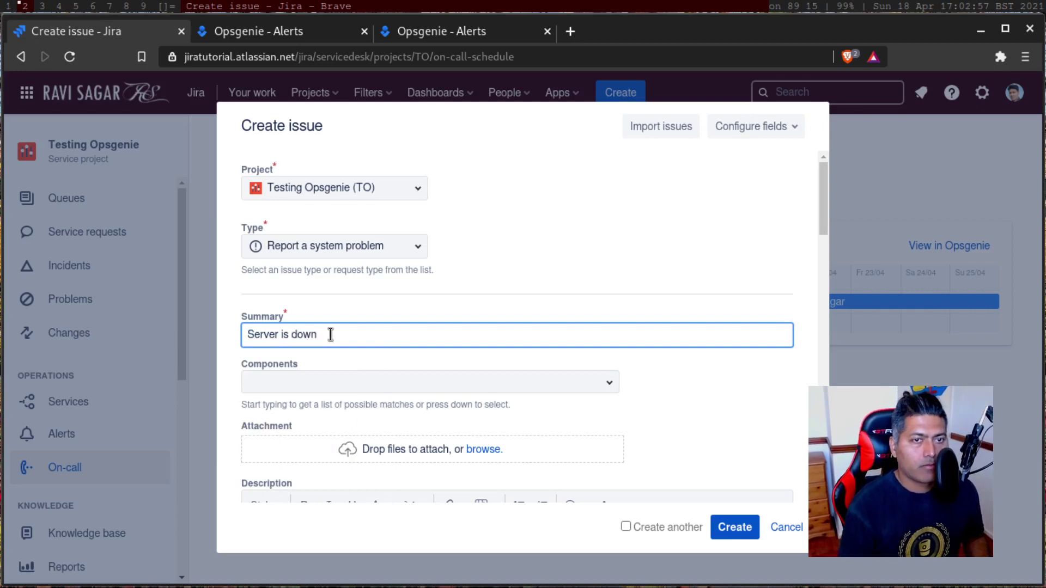
Add the components Billing Services and Financial Services to the new issue
scroll(330, 335, "down", 5)
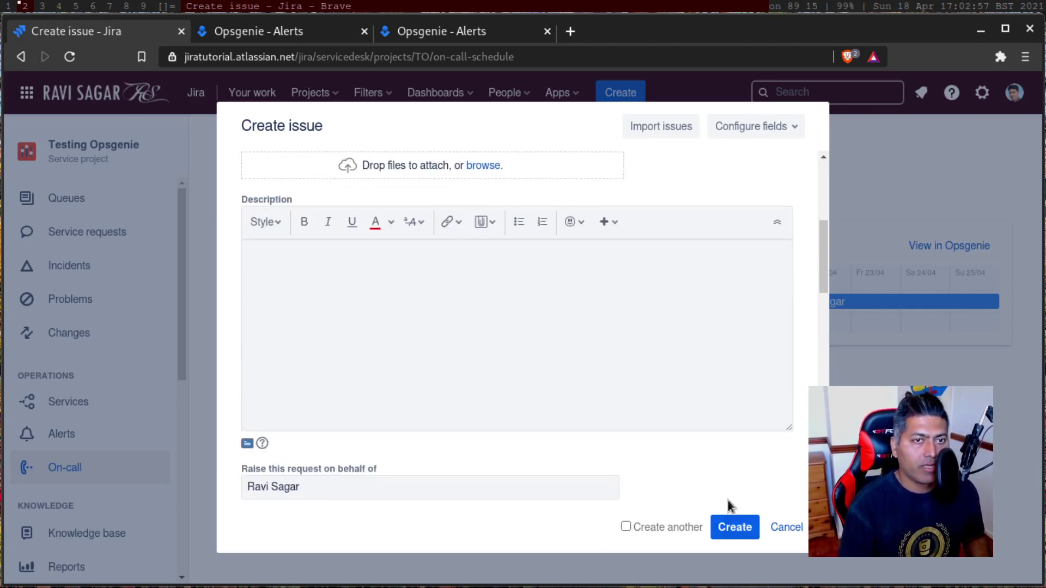
scroll(691, 410, "up", 3)
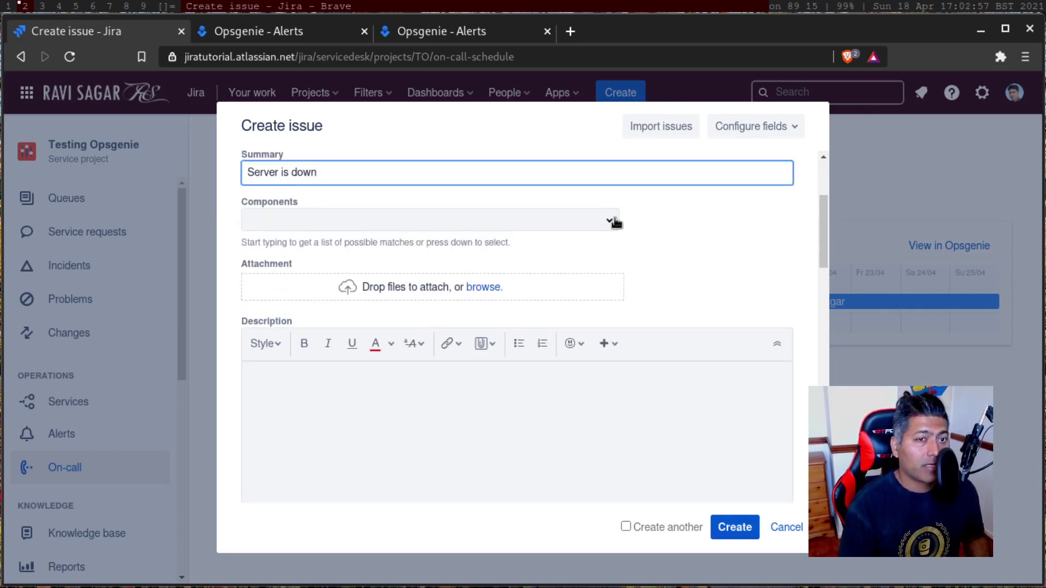
left_click(616, 222)
left_click(429, 308)
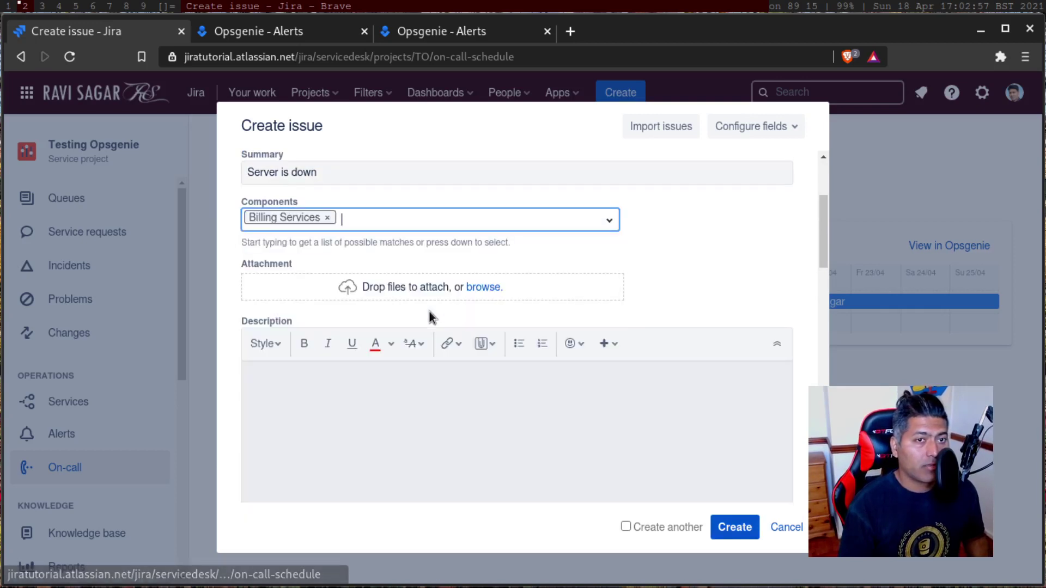
left_click(610, 221)
left_click(381, 394)
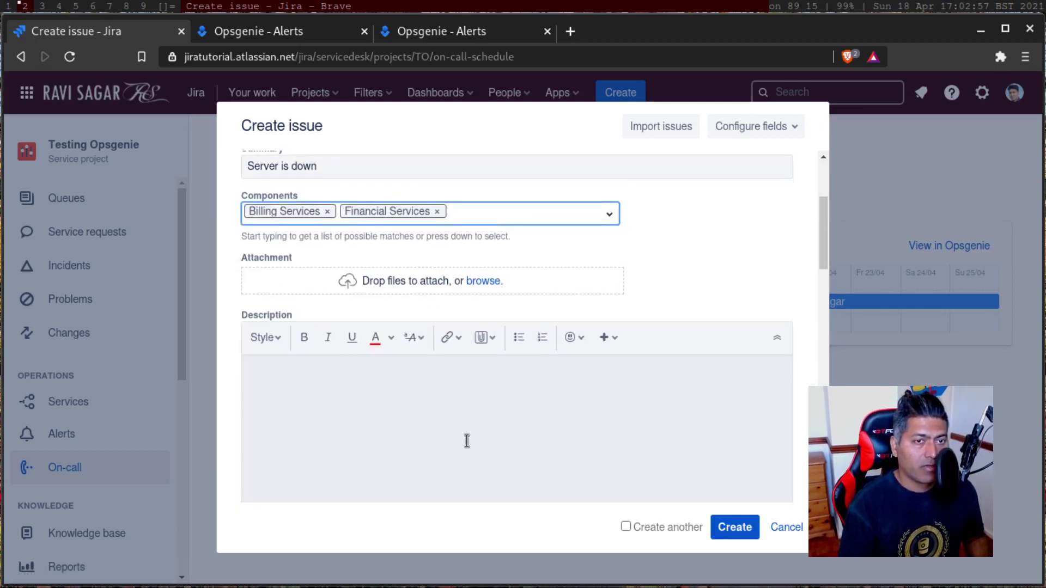
Set urgency to Critical, impact to Extensive / Widespread and severity to Sev-0, leave the pending reason as None, and create the issue
scroll(467, 441, "down", 15)
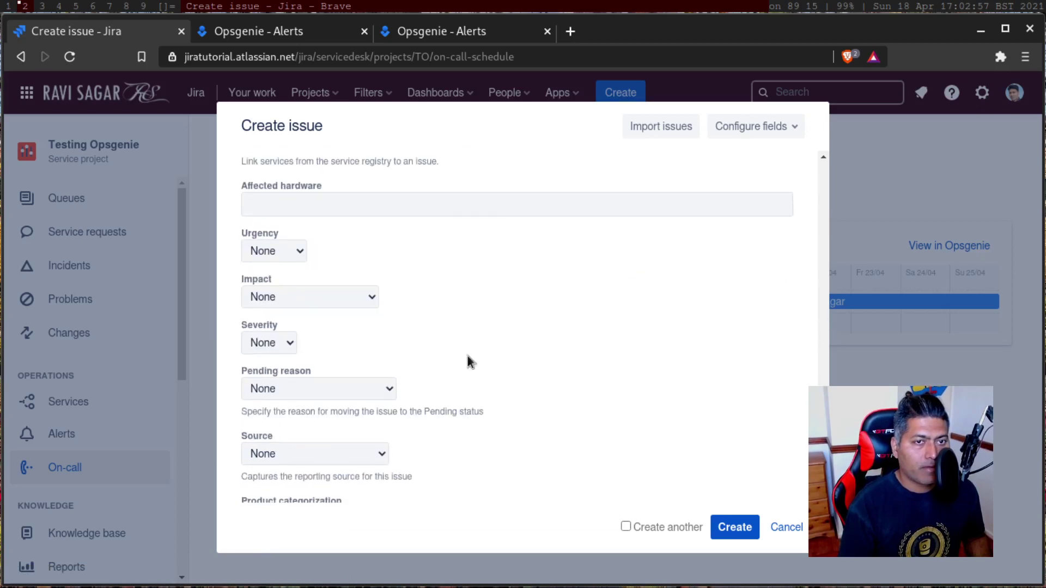
left_click(744, 202)
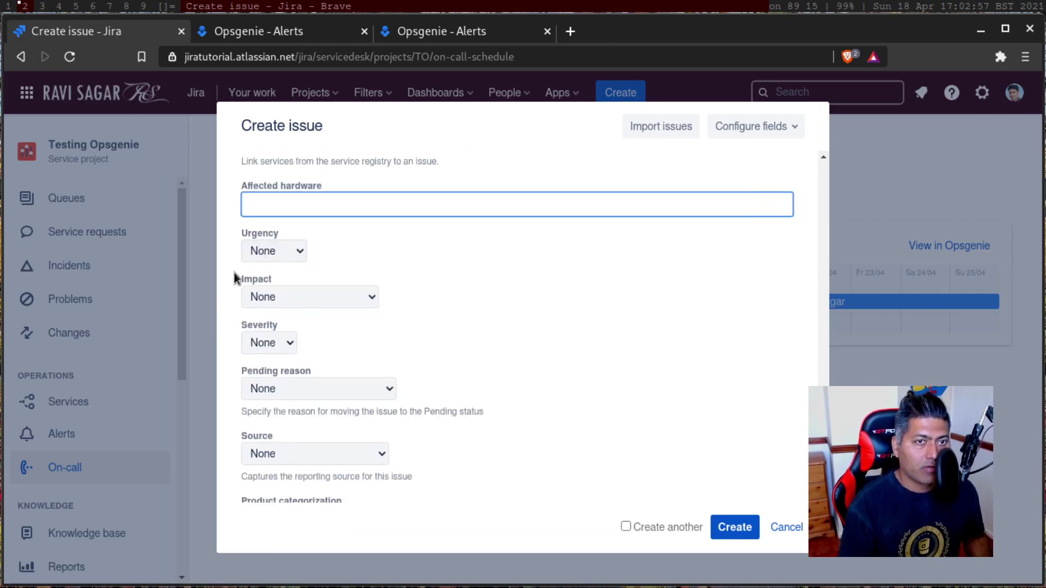
left_click(284, 251)
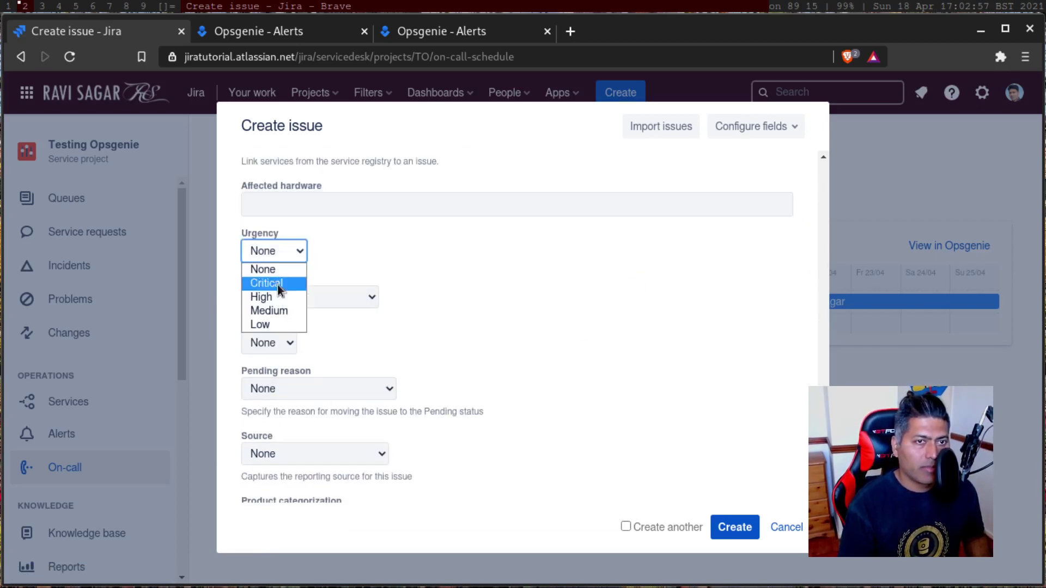
left_click(275, 284)
left_click(338, 299)
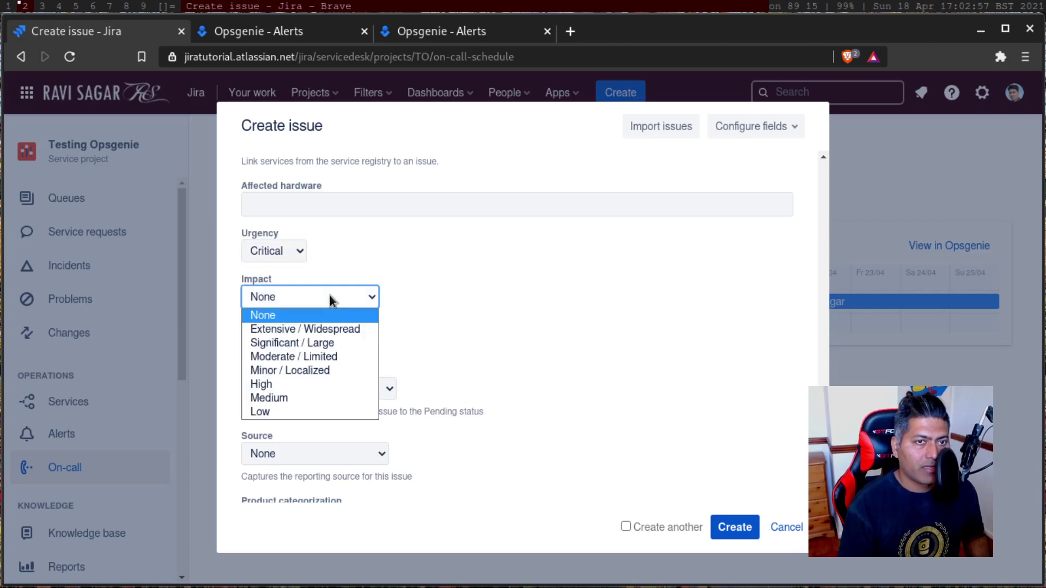
left_click(269, 333)
left_click(275, 343)
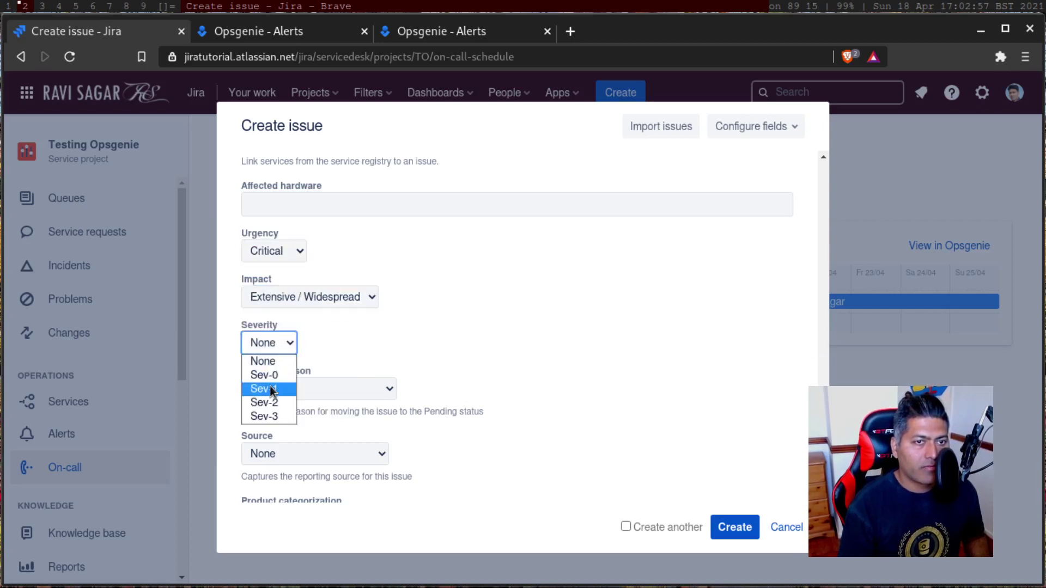
left_click(269, 375)
left_click(303, 385)
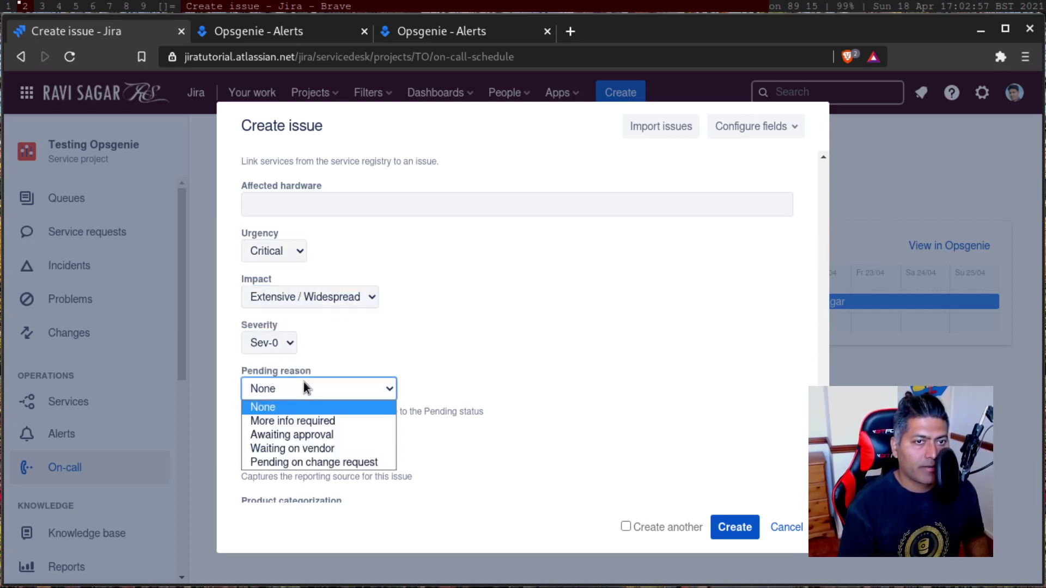
left_click(304, 388)
left_click(734, 528)
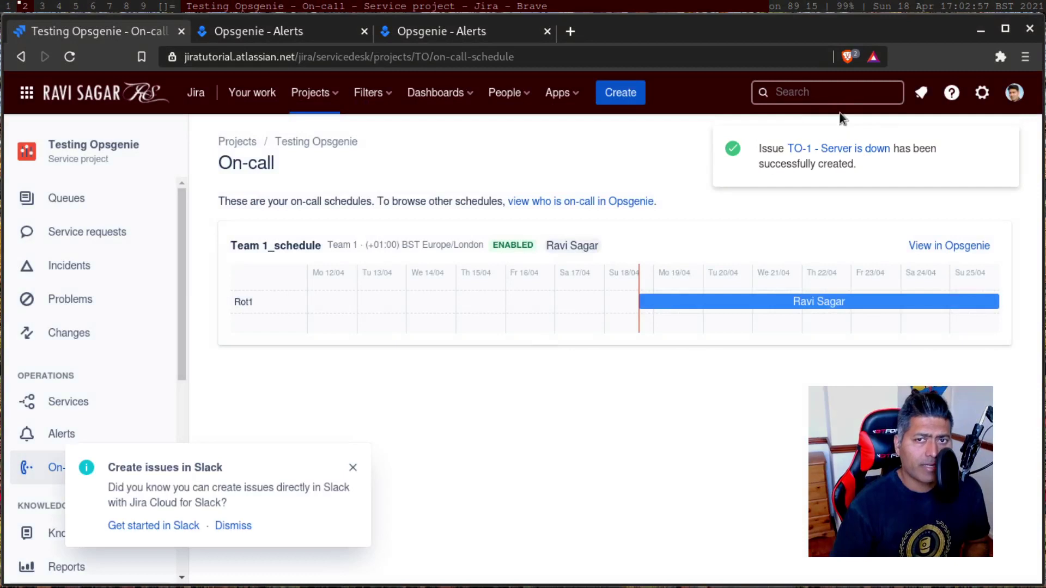
Open the newly created "Server is down" issue and collapse the project sidebar so its action labels show in full
left_click(830, 156)
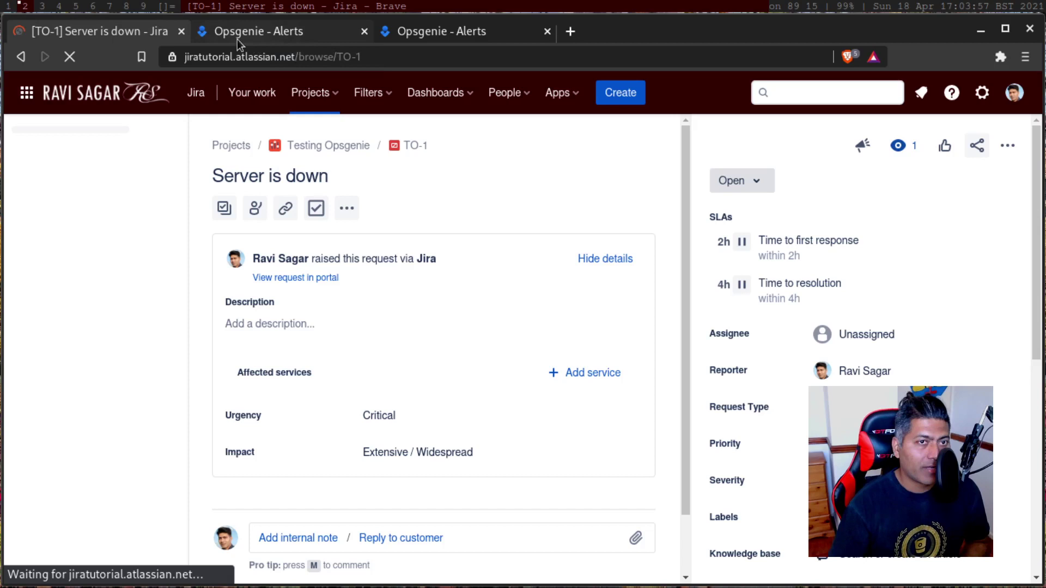
left_click(238, 41)
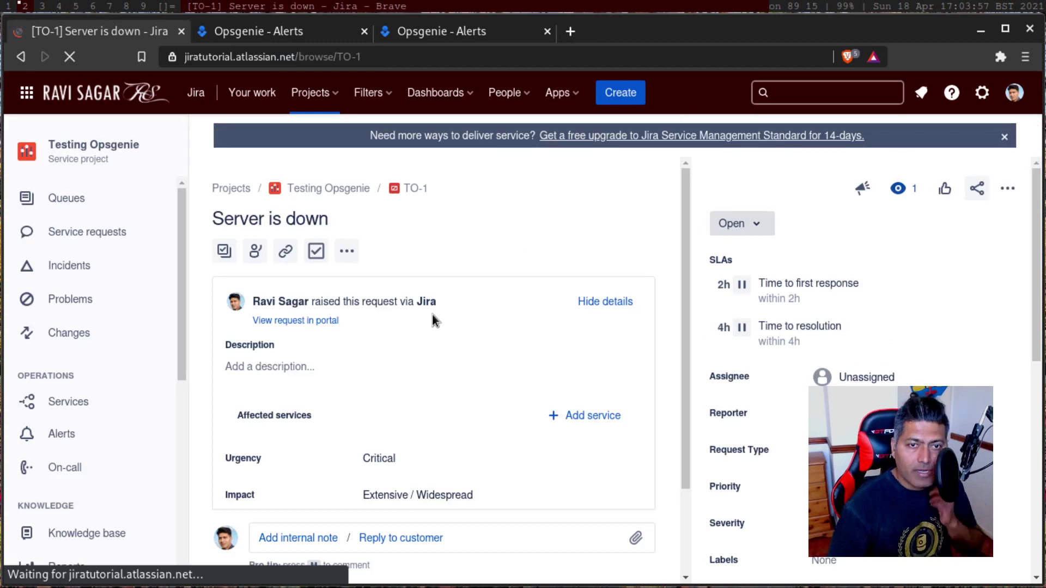
left_click(347, 253)
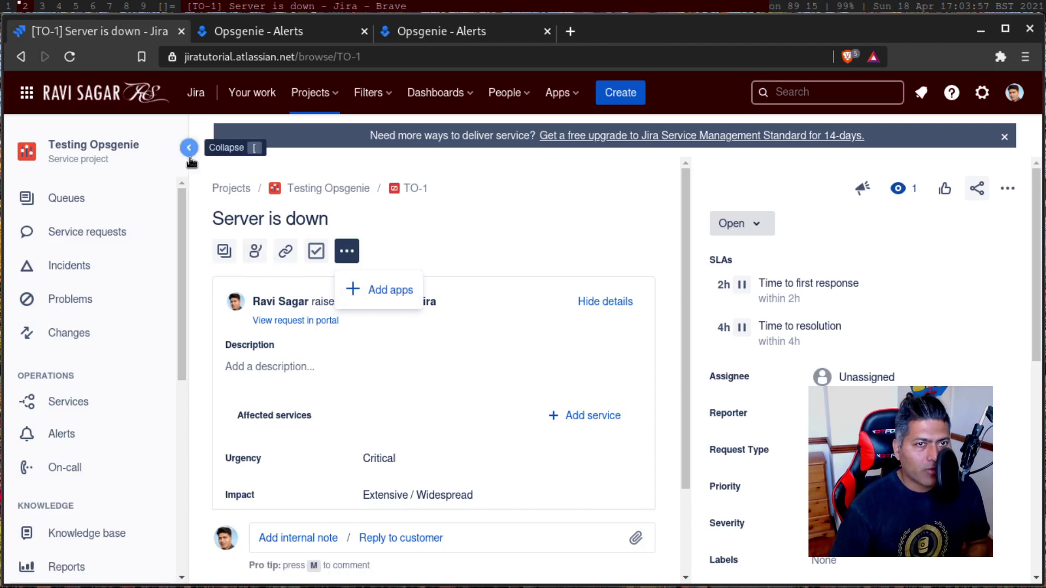
left_click(189, 155)
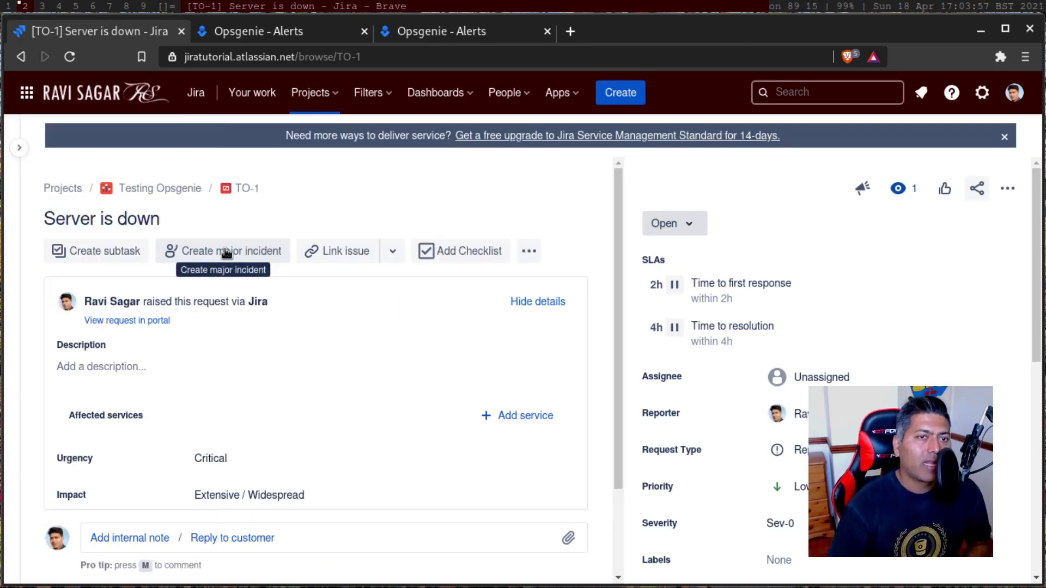
Create a major incident from the issue with impacted service Service 1, priority P1 - Critical and severity Sev 0
left_click(225, 252)
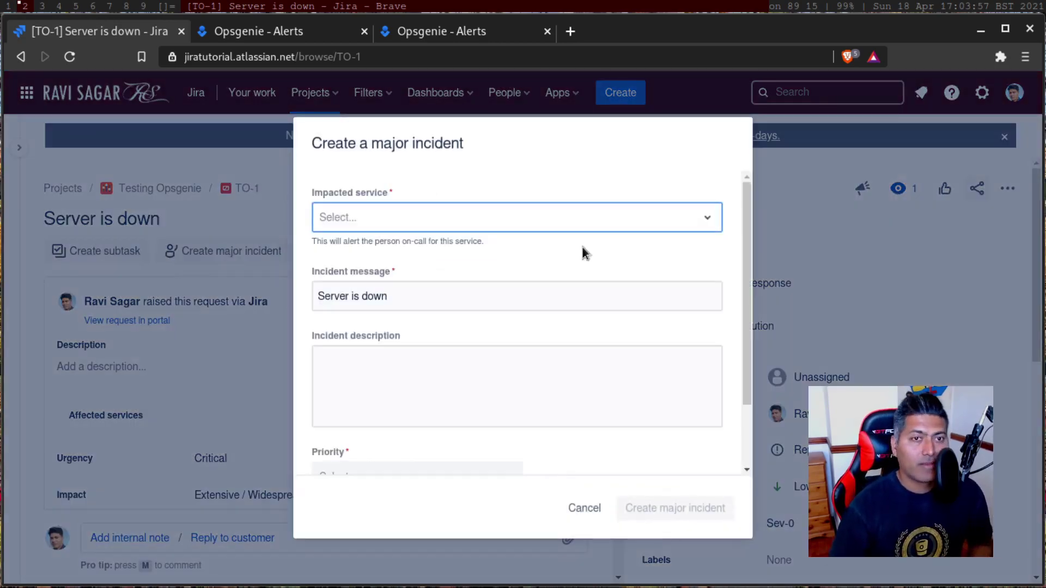
left_click(646, 223)
left_click(497, 257)
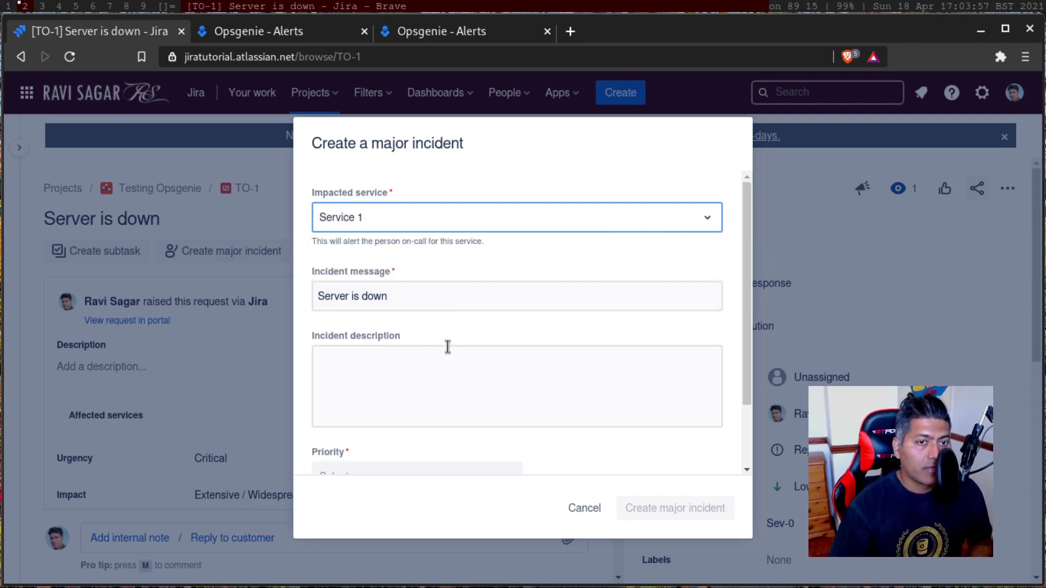
scroll(447, 347, "down", 2)
left_click(405, 400)
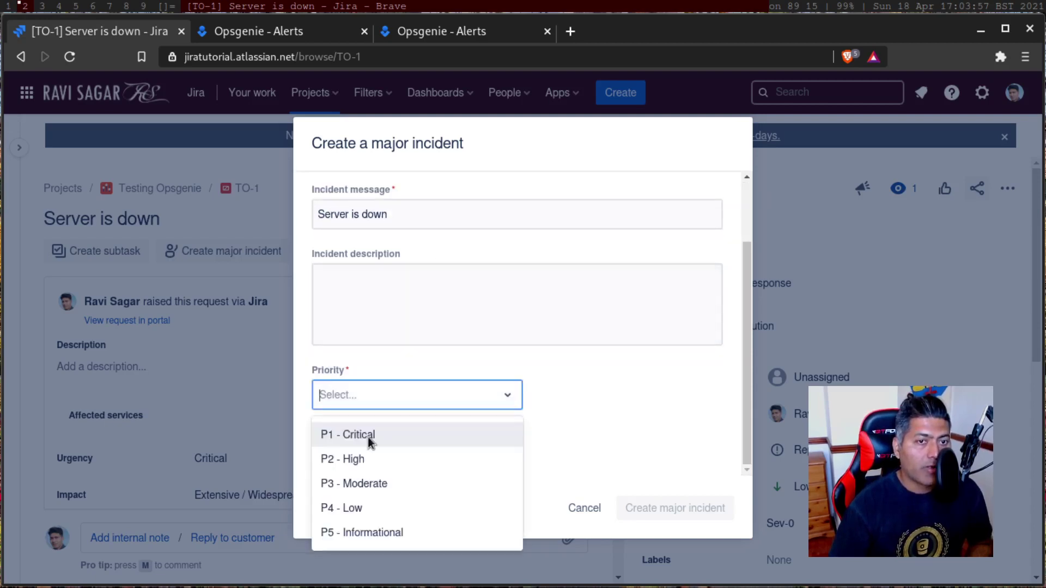
left_click(372, 439)
left_click(369, 466)
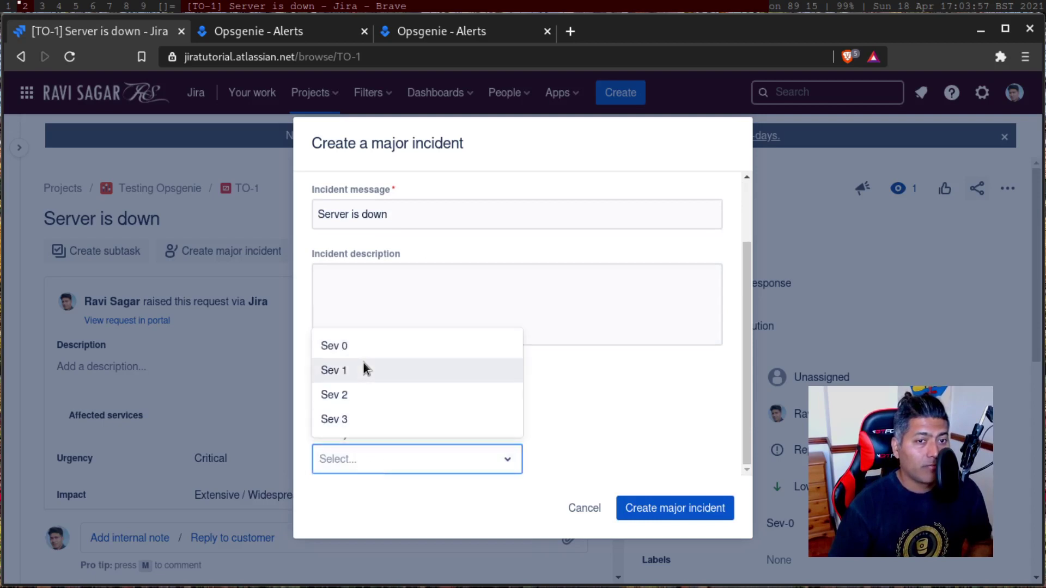
left_click(364, 344)
left_click(627, 453)
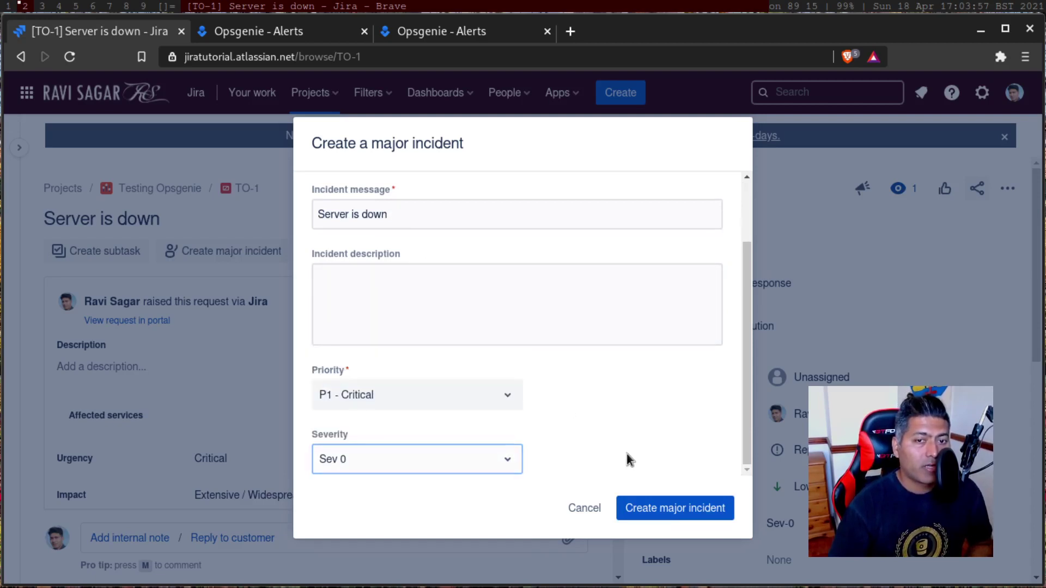
left_click(681, 509)
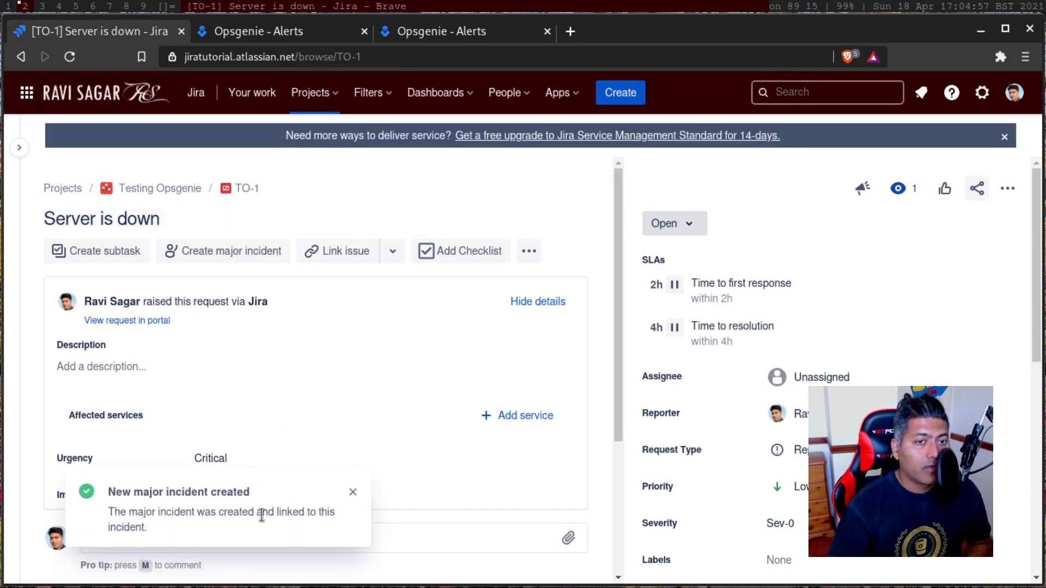
Dismiss the notification and open the "Server is down" linked major incident in Opsgenie
left_click(352, 493)
scroll(353, 489, "down", 3)
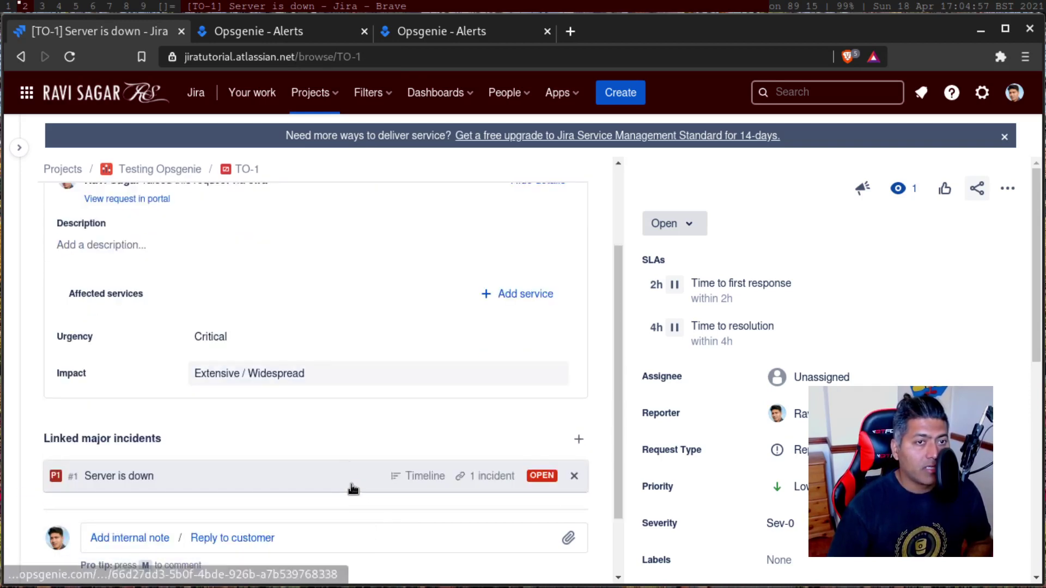
scroll(348, 479, "down", 1)
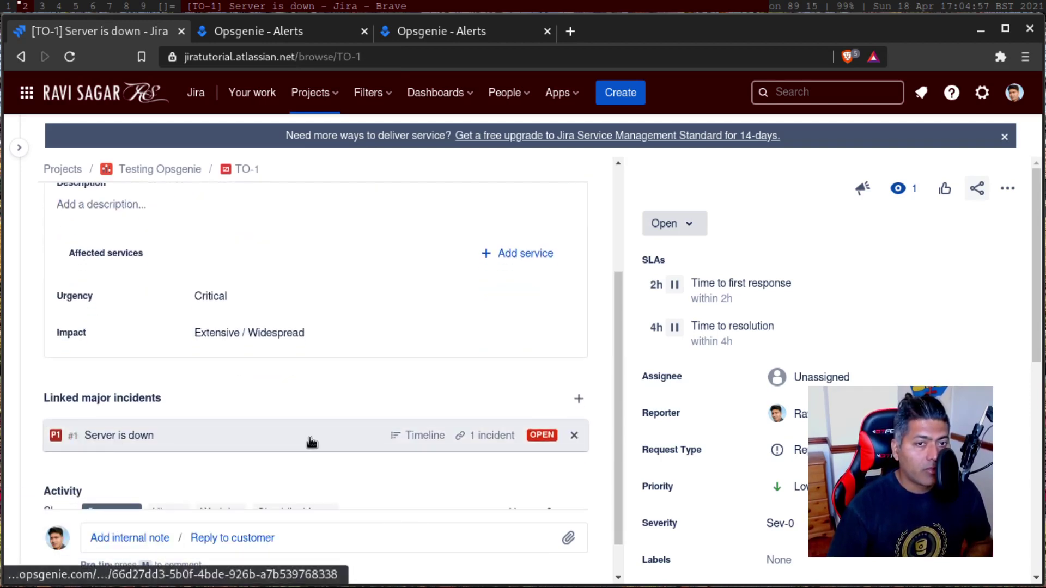
left_click(254, 433)
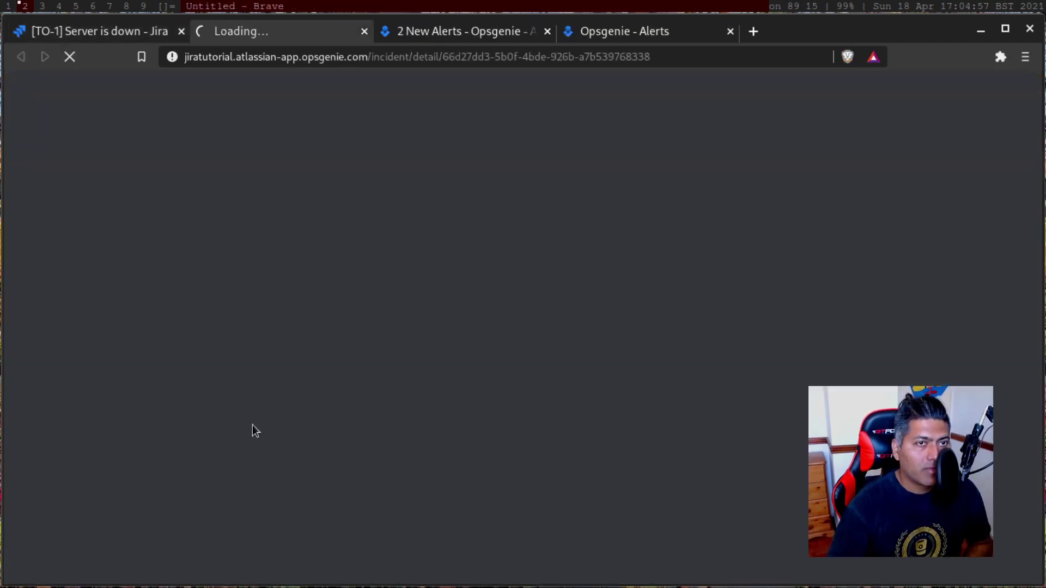
Return to the Jira issue, view the linked major incident's timeline, and close it
left_click(130, 33)
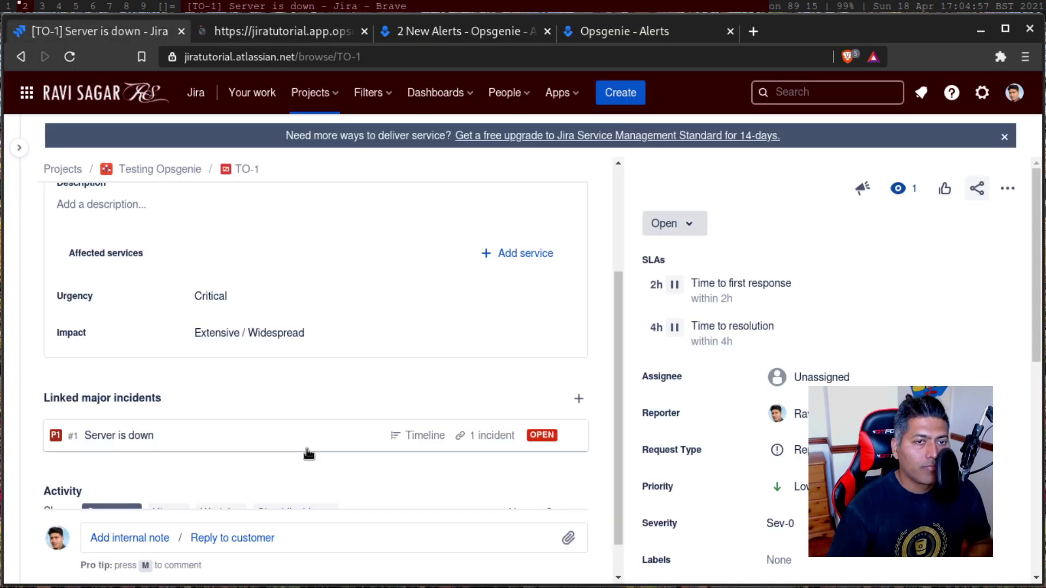
left_click(416, 439)
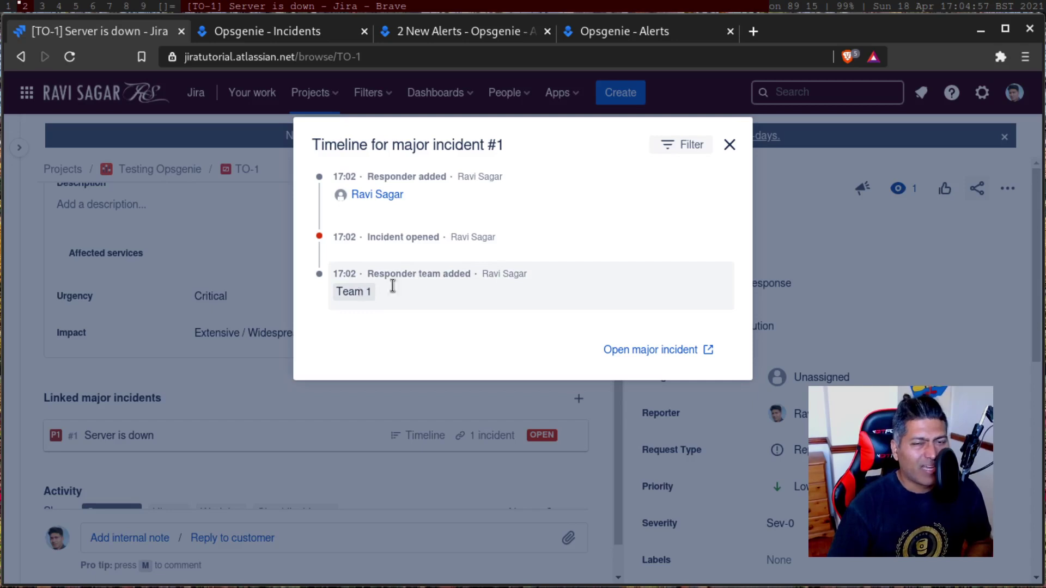
left_click(730, 145)
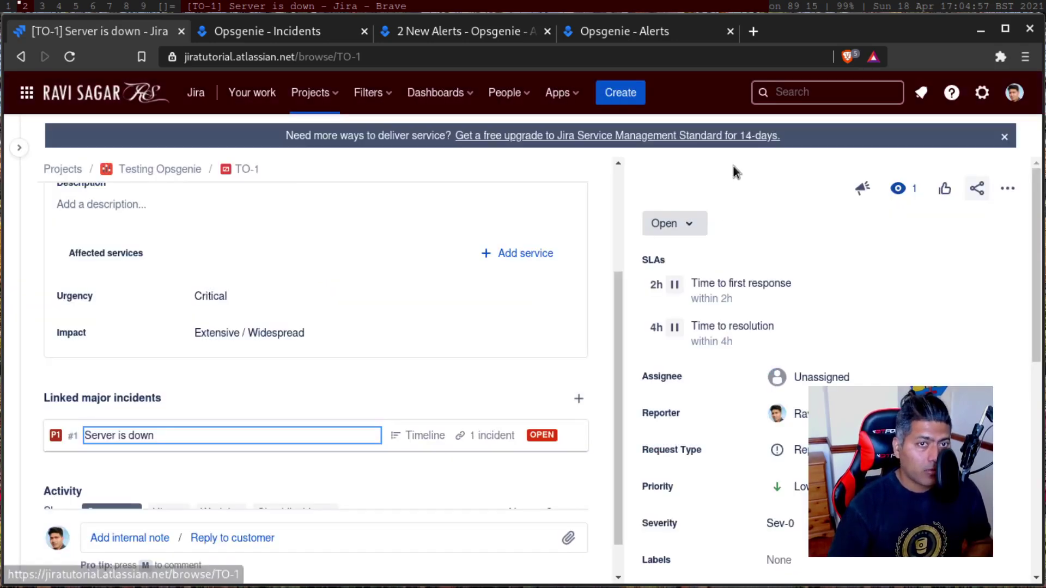
Switch to the Opsgenie alerts, reload the open alerts list, and open the "Server is down" alert assigned to Team 1
left_click(286, 32)
left_click(424, 32)
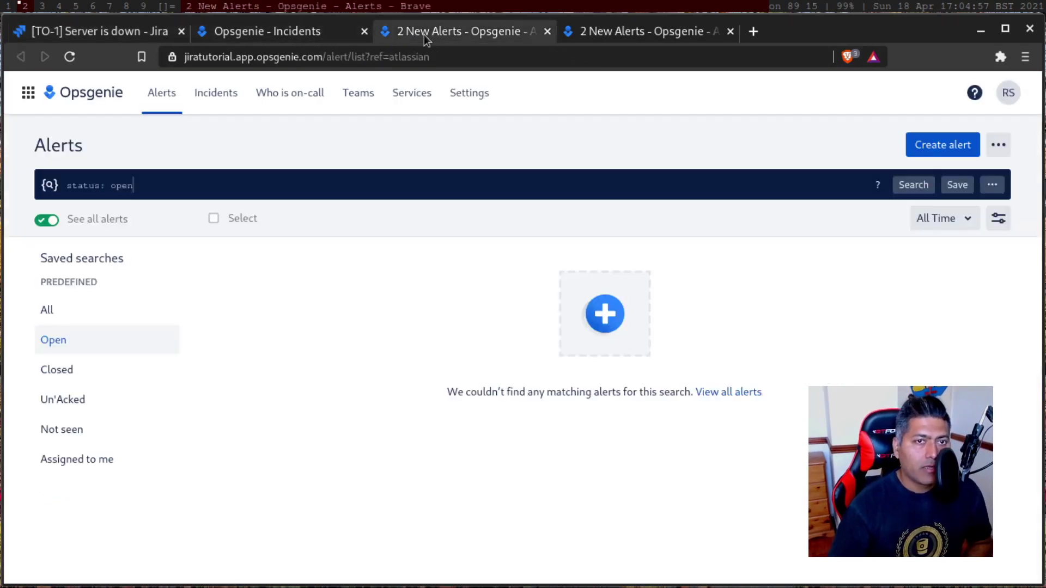
left_click(70, 57)
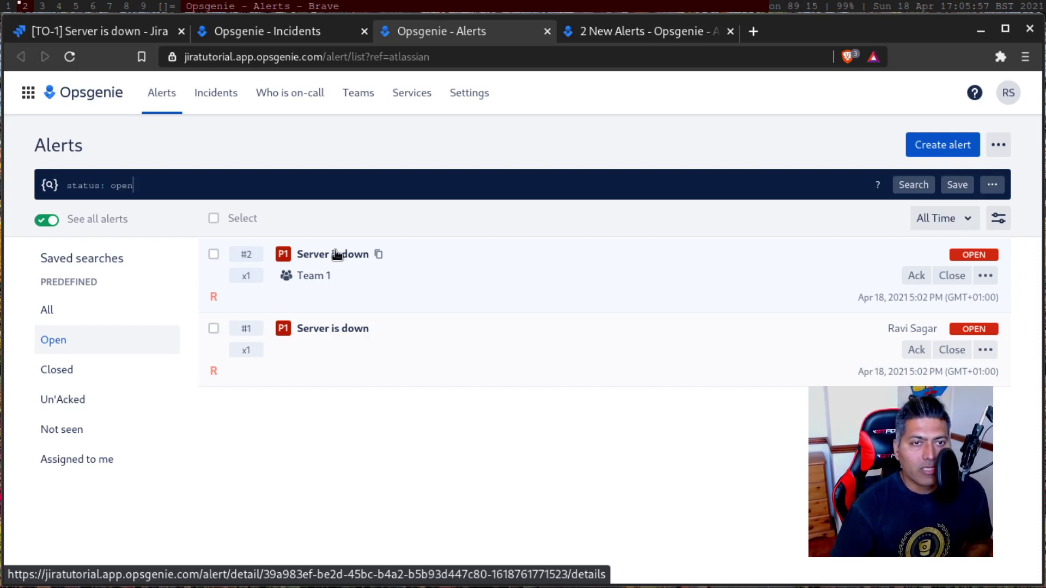
left_click(335, 256)
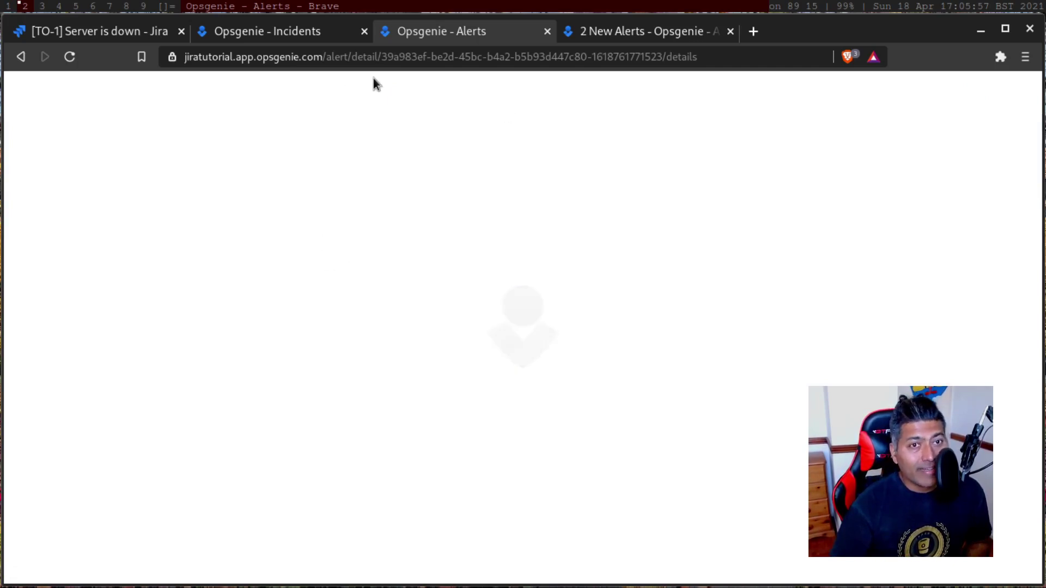
Return to the "Server is down" incident in Opsgenie, dismiss the welcome message, and set the incident's status to Resolved
left_click(311, 38)
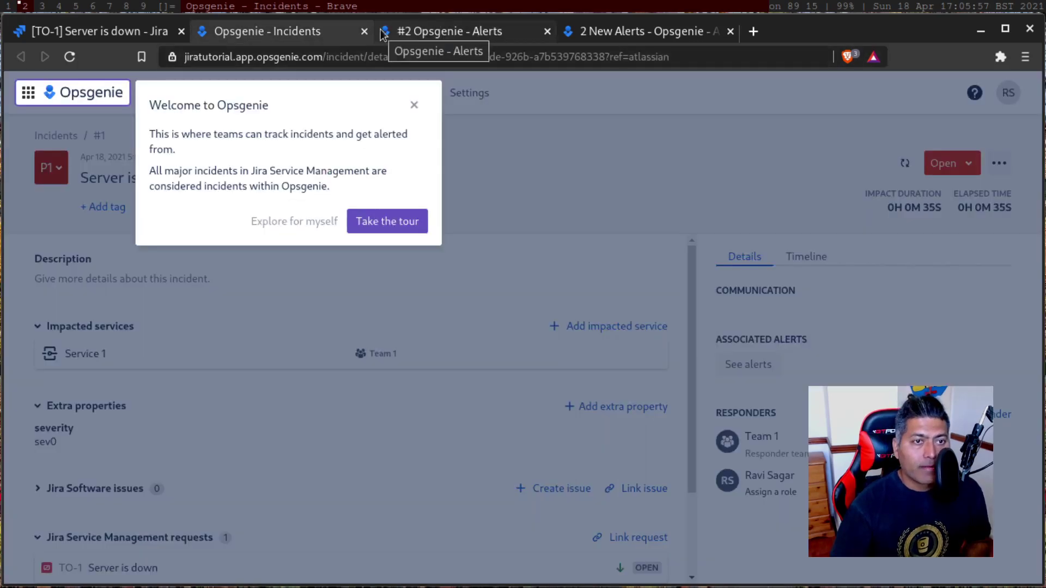
left_click(414, 106)
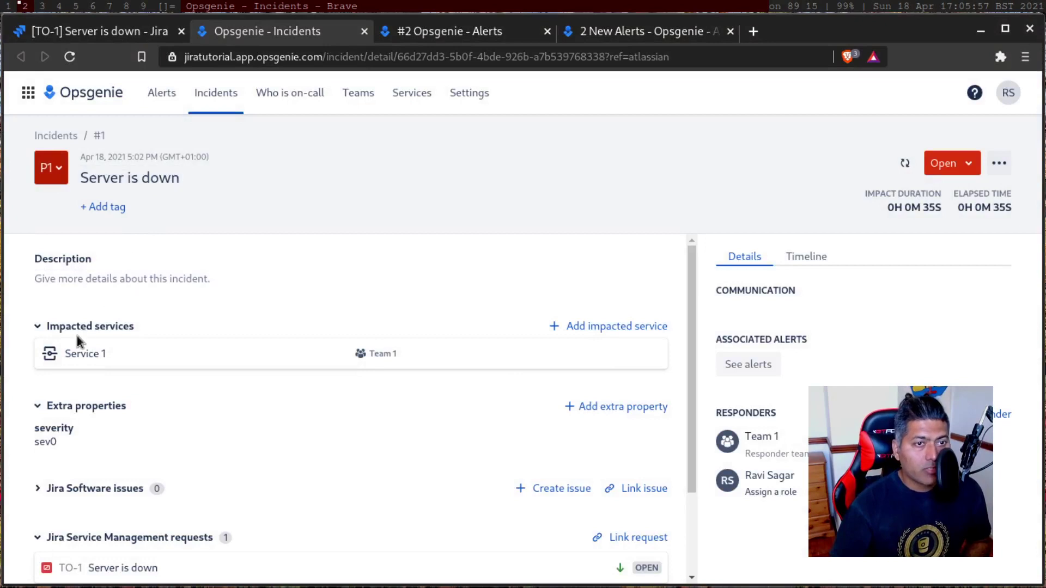
scroll(357, 387, "down", 2)
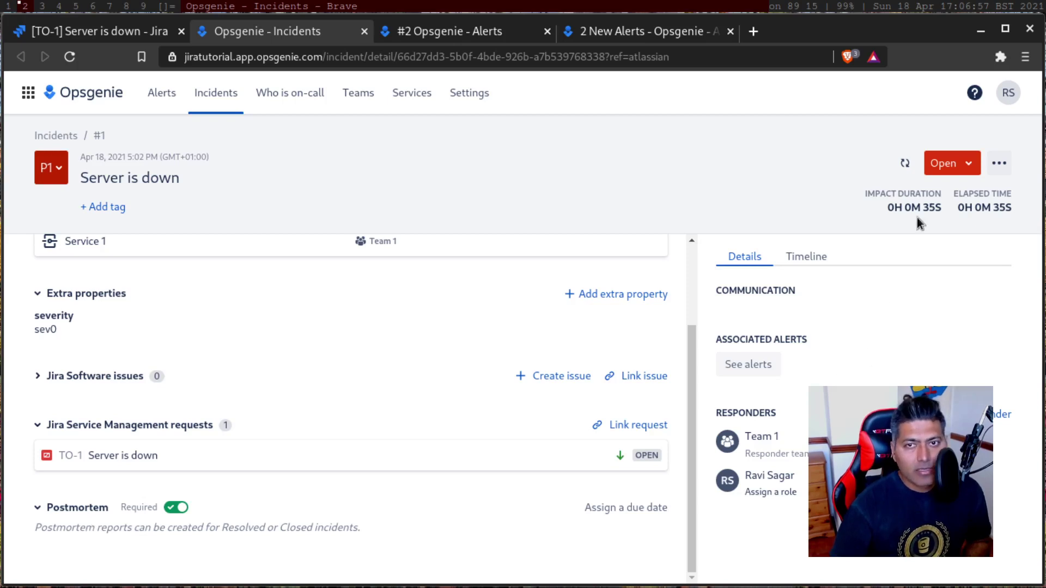
left_click(968, 172)
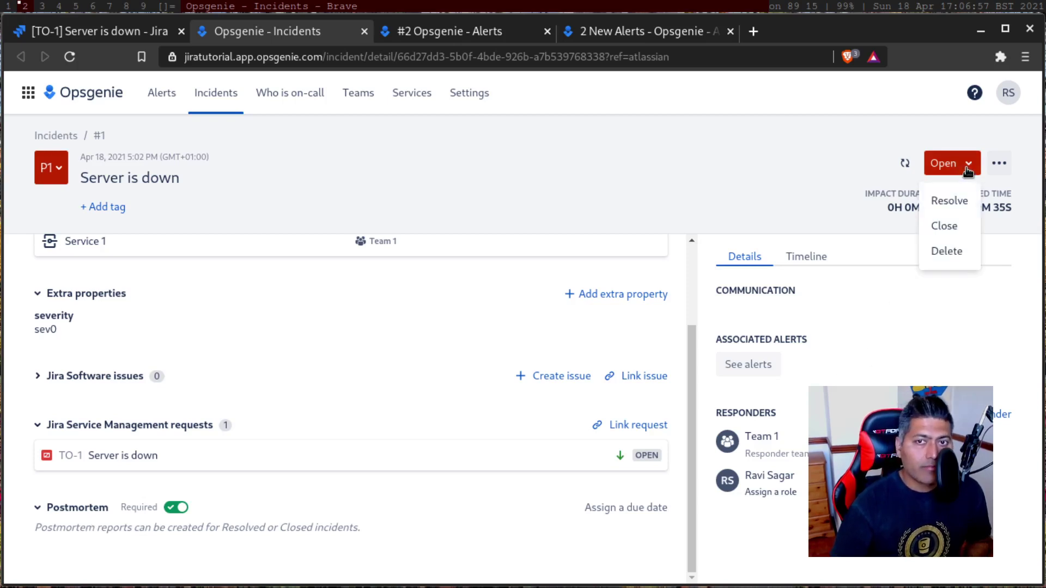
left_click(954, 203)
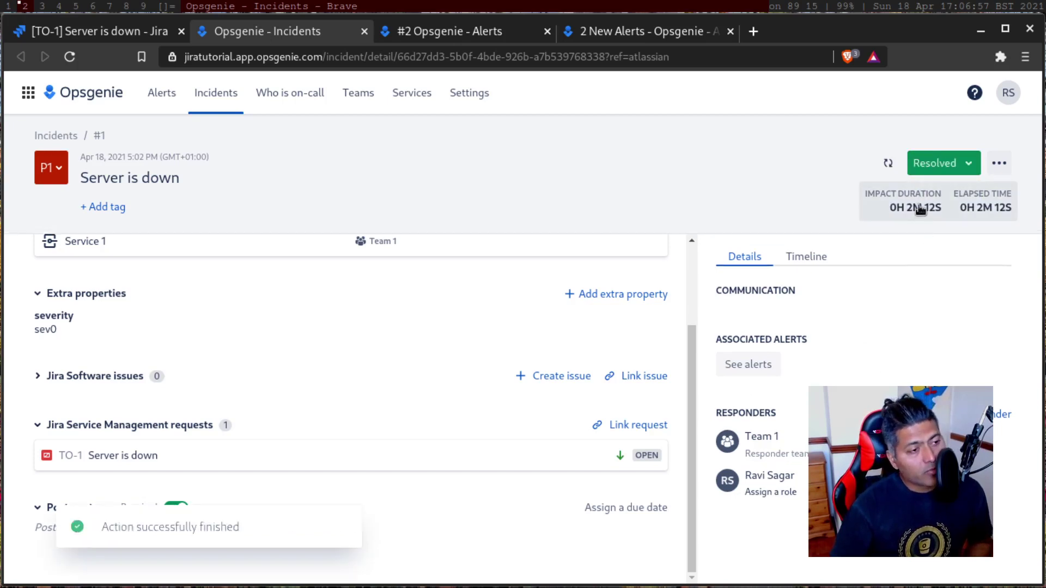
Reload the TO-1 issue in Jira, and check the incident and the open alerts list in Opsgenie
left_click(121, 34)
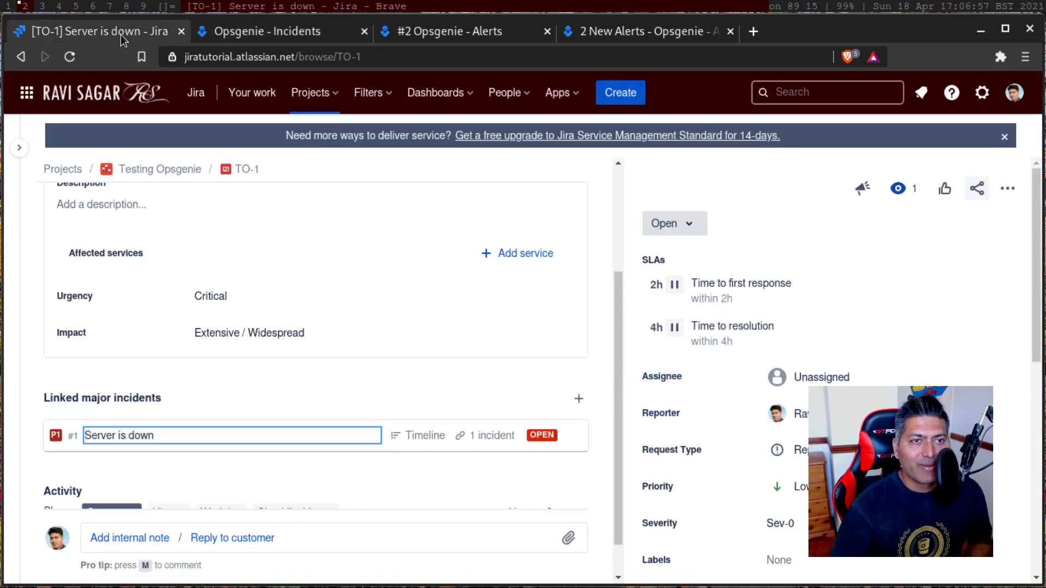
left_click(67, 57)
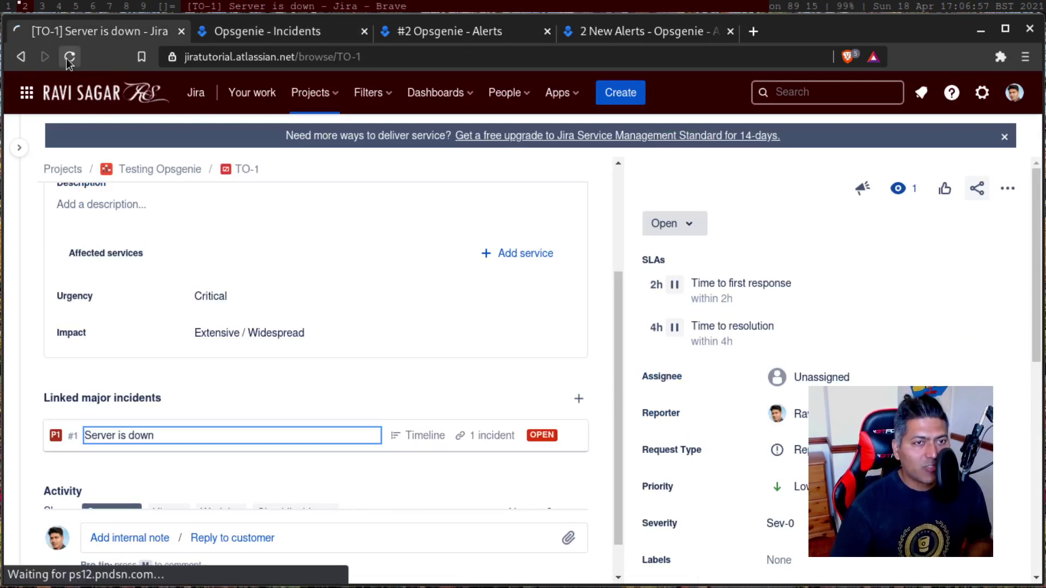
left_click(66, 59)
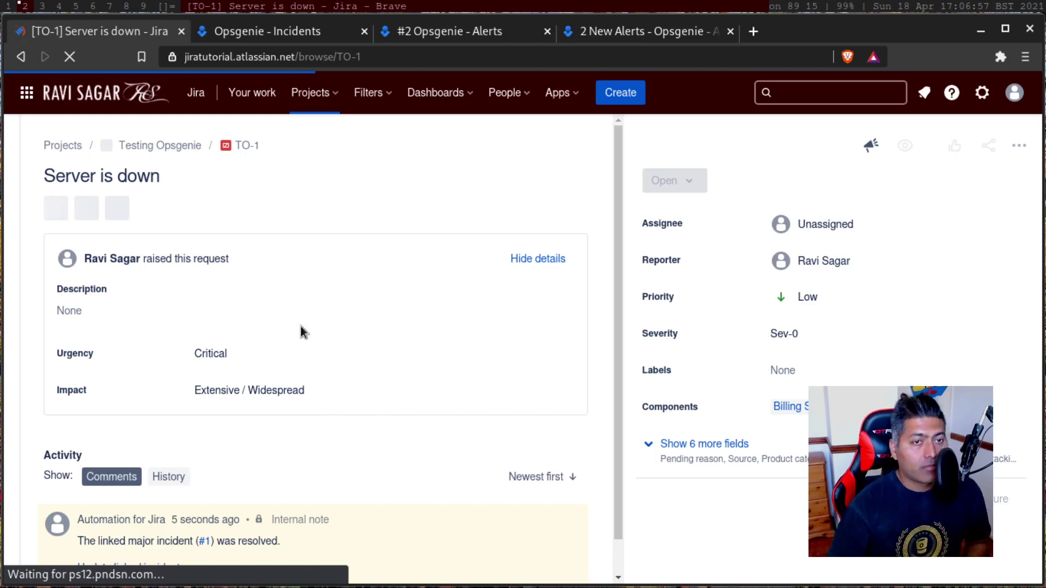
left_click(273, 38)
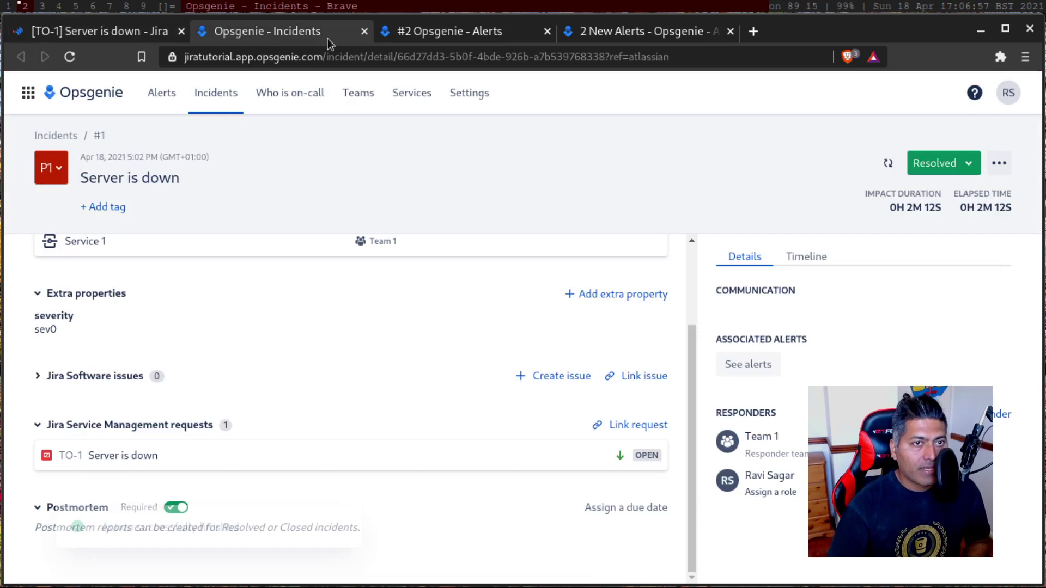
left_click(643, 31)
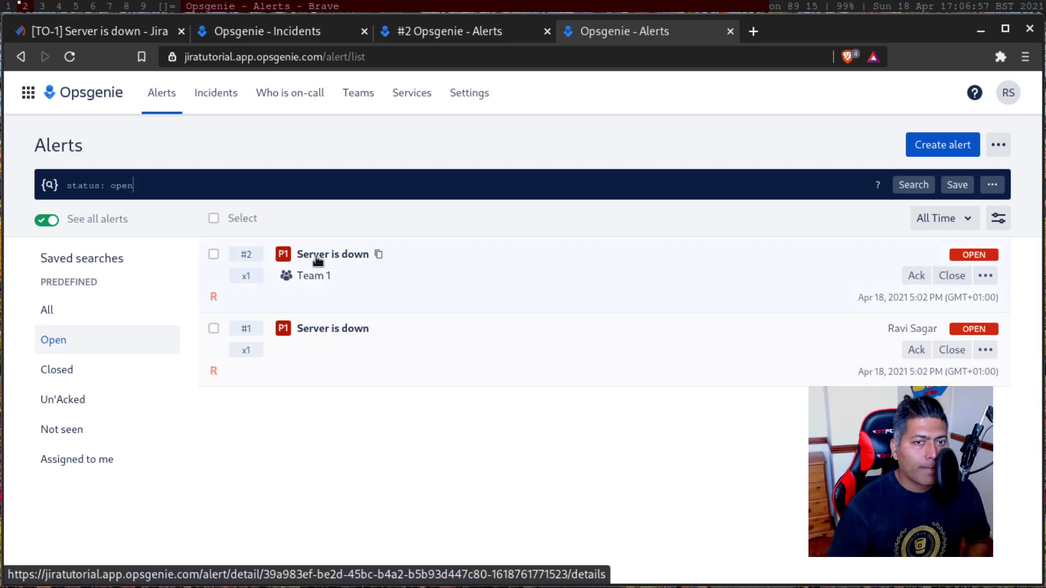
Return to the TO-1 issue in Jira, read the automation note in its comments, and try its link for updating linked incidents
left_click(114, 33)
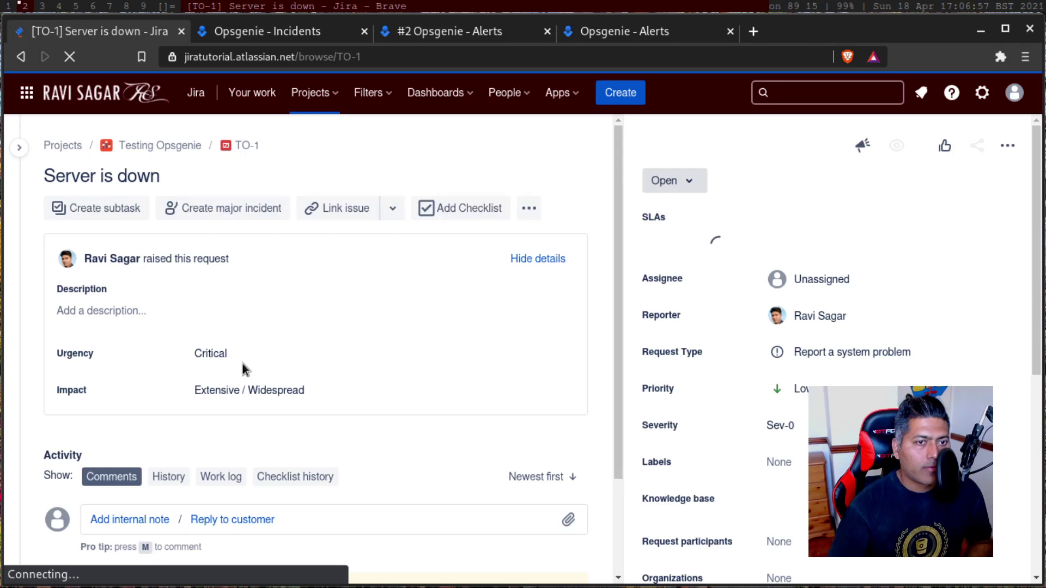
scroll(243, 364, "down", 2)
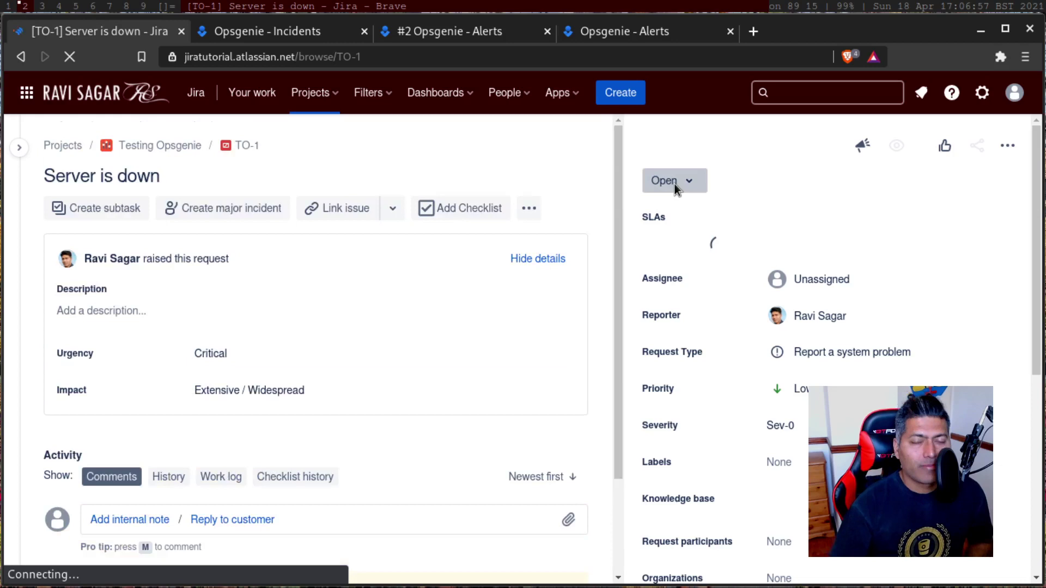
scroll(309, 407, "down", 2)
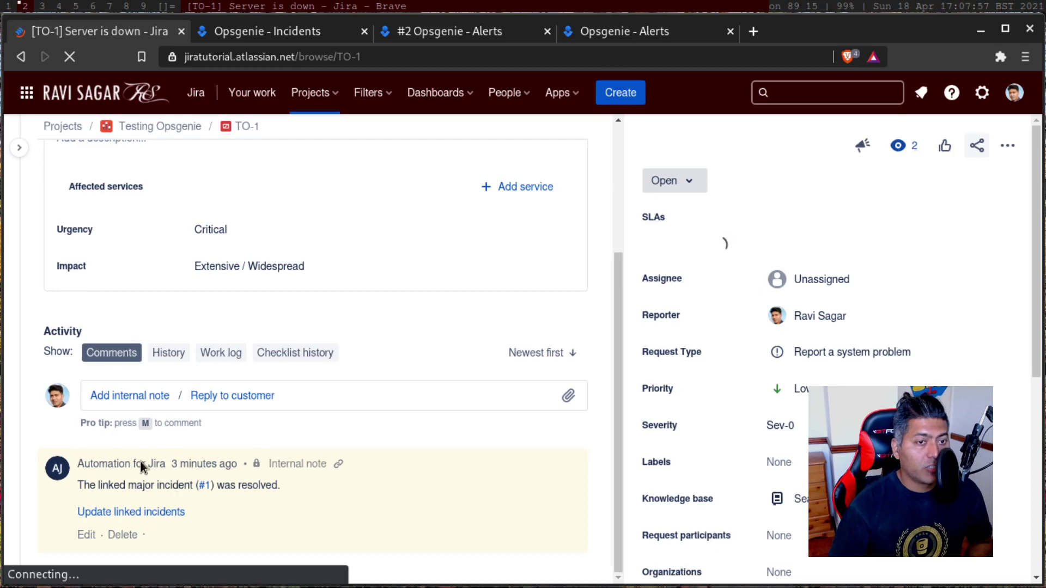
left_click(126, 513)
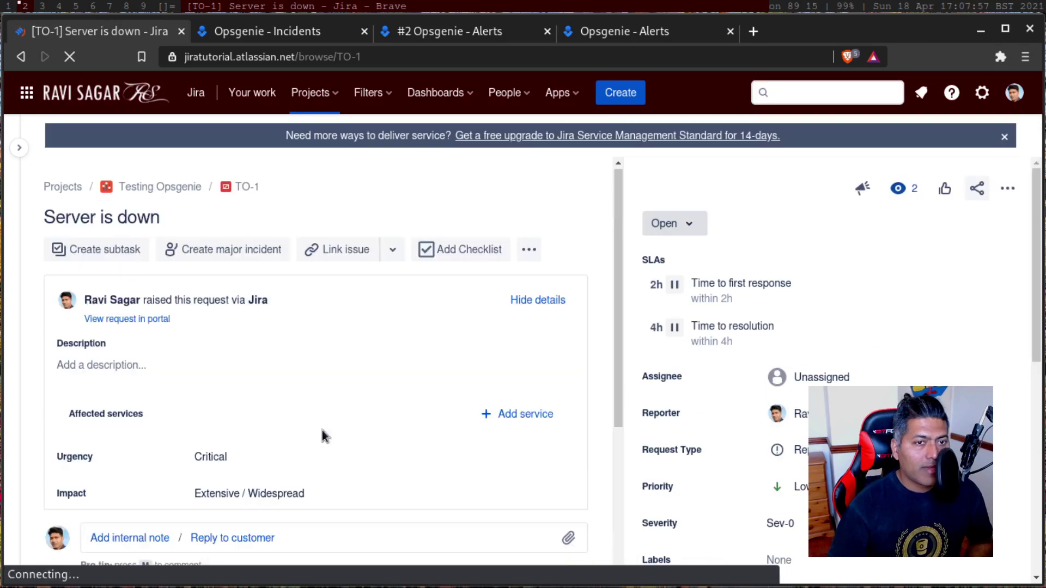
scroll(322, 431, "down", 3)
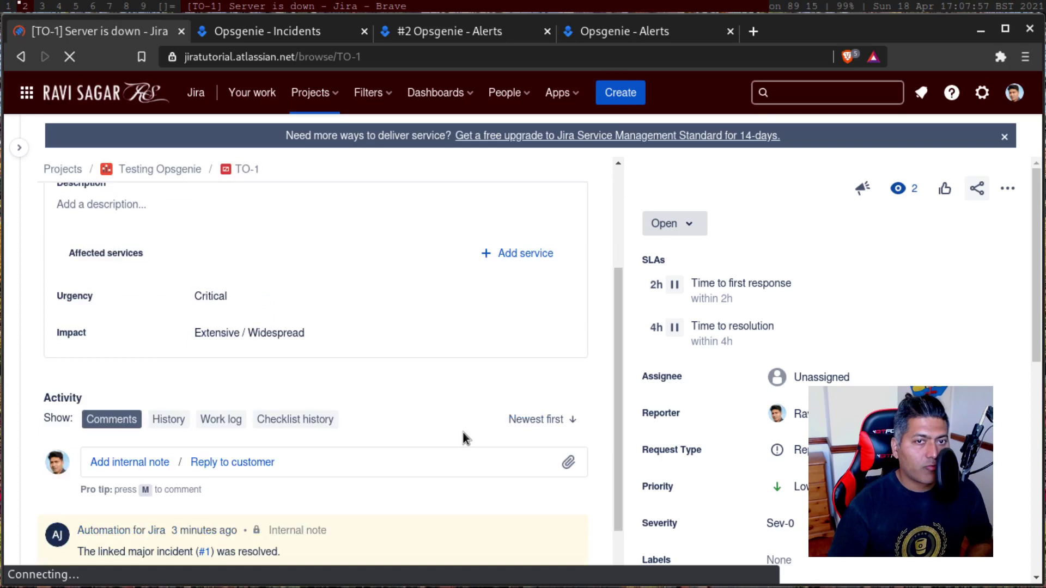
Glance at the Opsgenie incident, return to the Jira issue, and check the status of its linked major incident
left_click(238, 42)
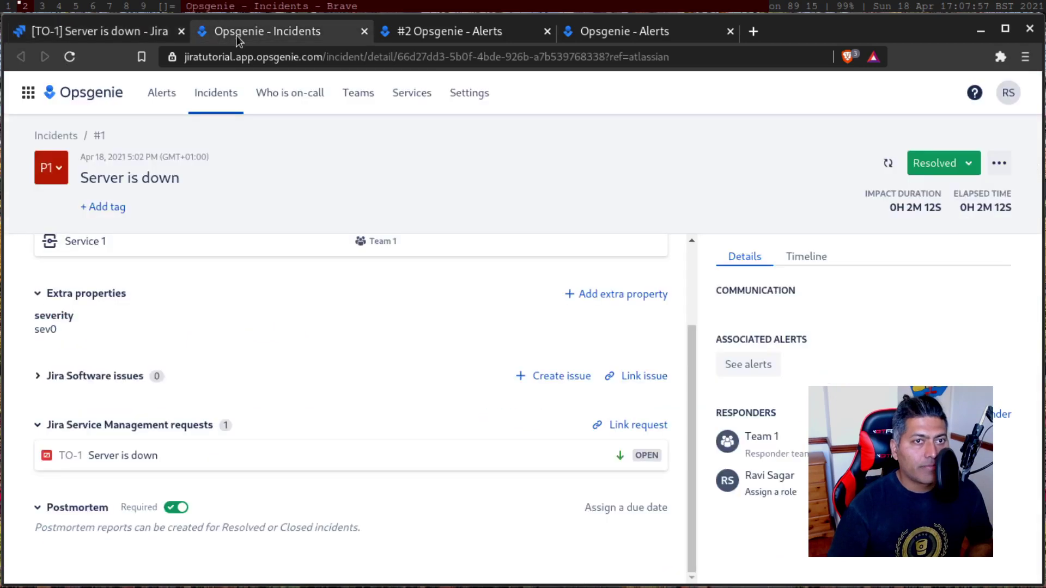
left_click(71, 44)
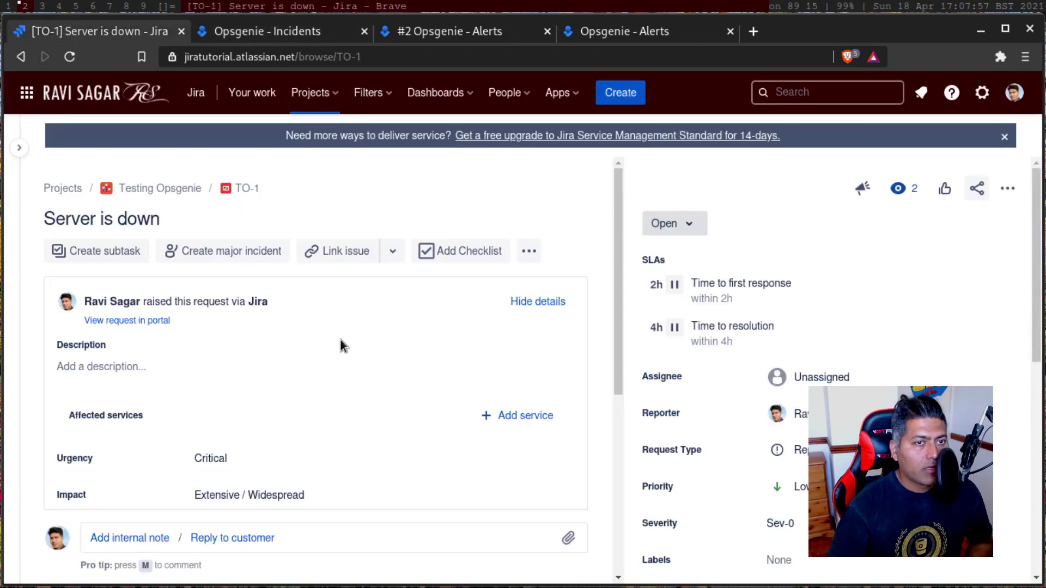
scroll(341, 340, "down", 2)
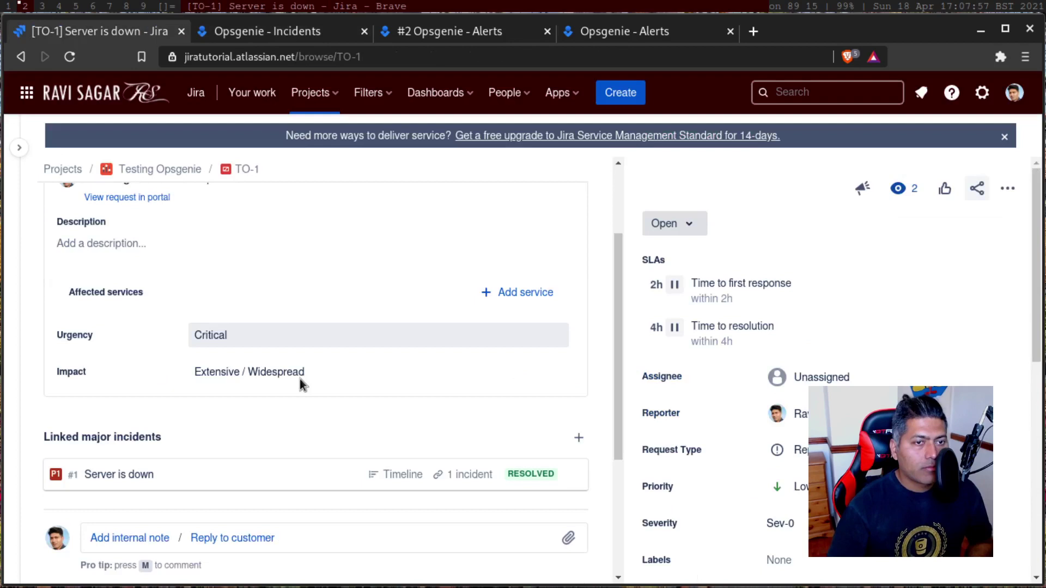
scroll(300, 378, "down", 2)
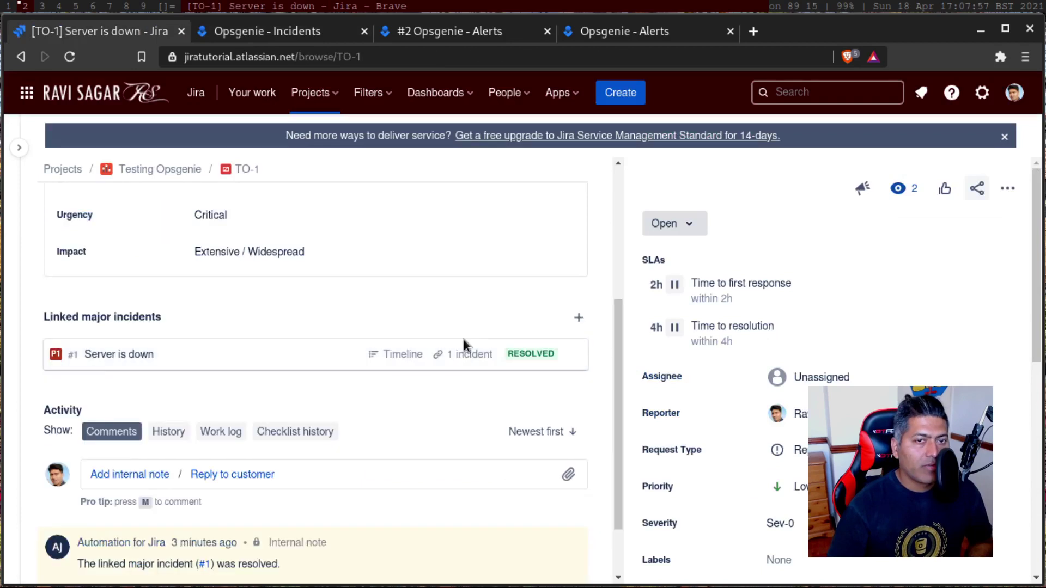
scroll(531, 363, "down", 1)
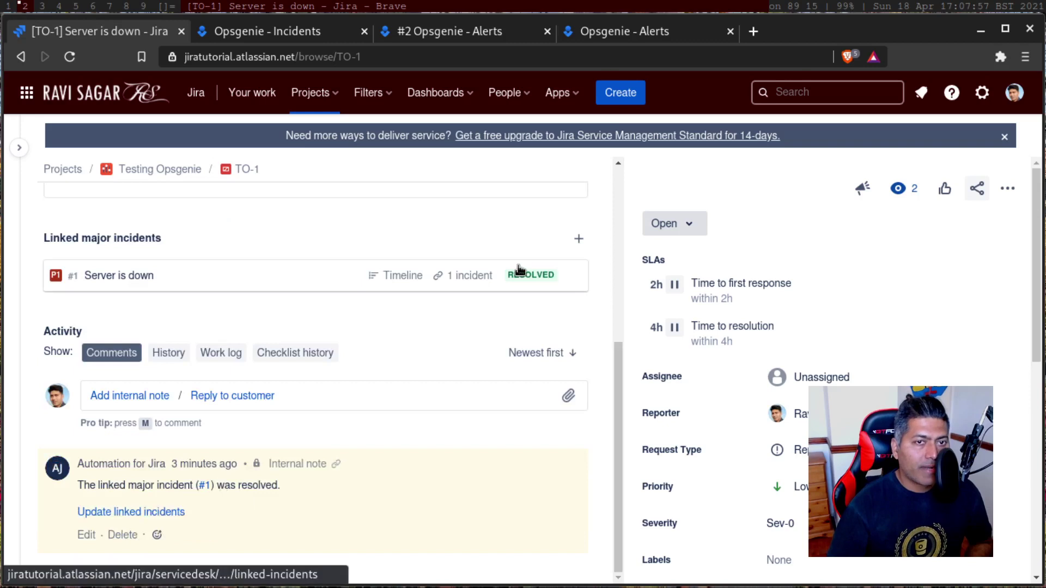
View the linked major incident's timeline and its list of linked incidents, closing each one
left_click(395, 279)
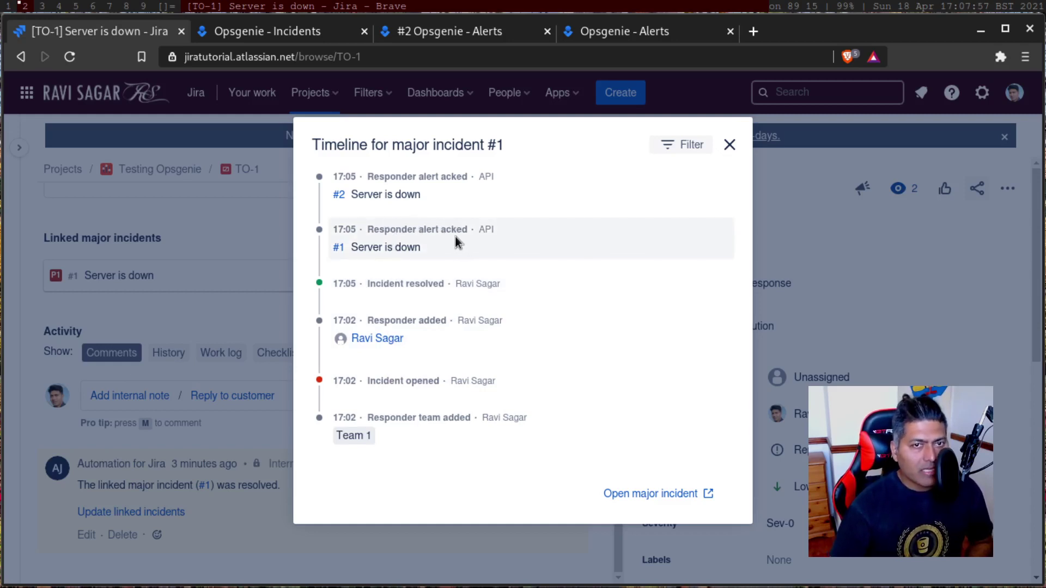
left_click(730, 144)
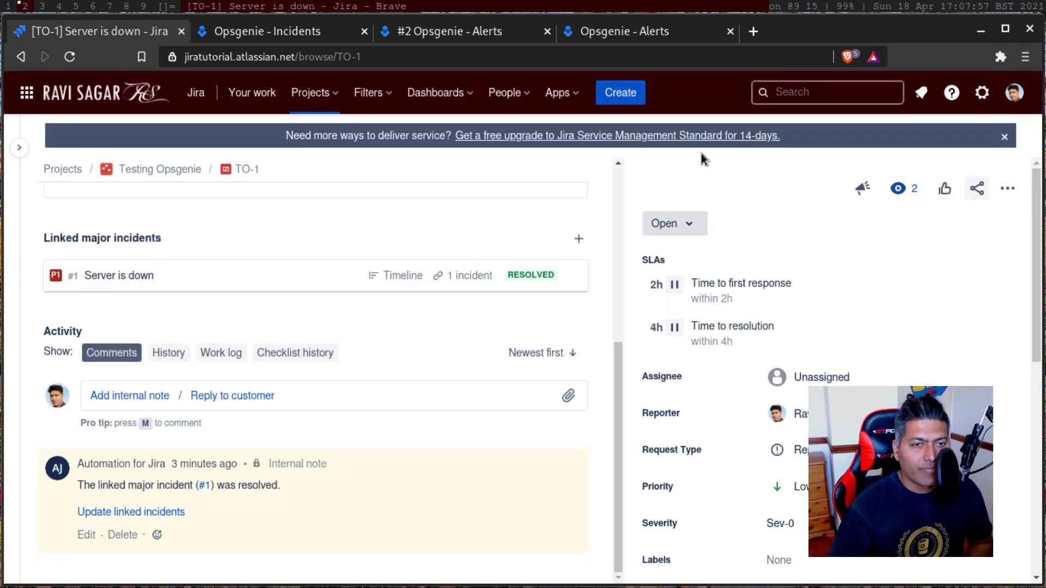
left_click(472, 278)
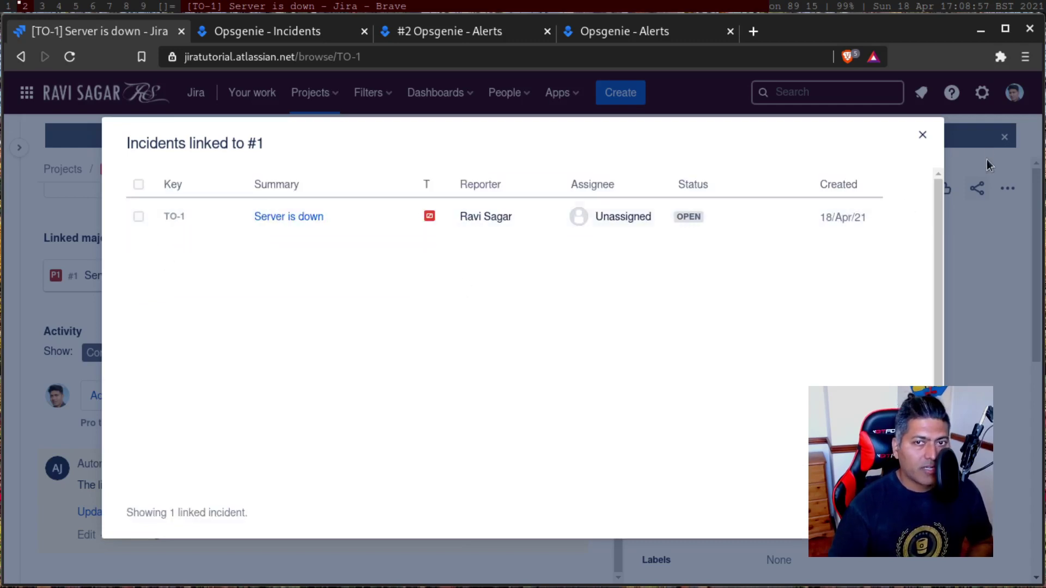
left_click(923, 135)
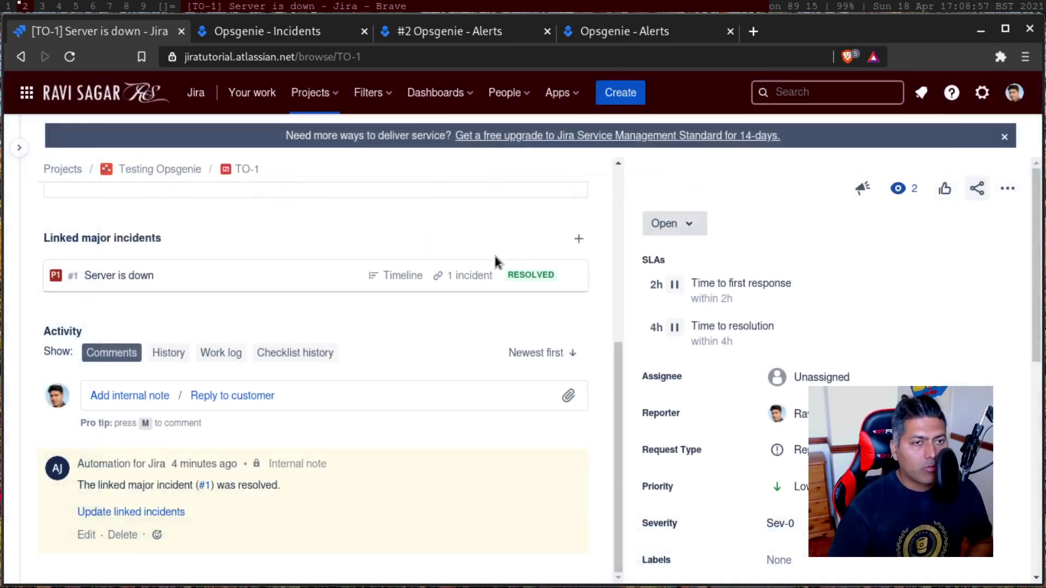
Review the details of the Team 1 "Server is down" alert in Opsgenie and return to the Jira issue
scroll(447, 288, "up", 5)
scroll(447, 294, "up", 2)
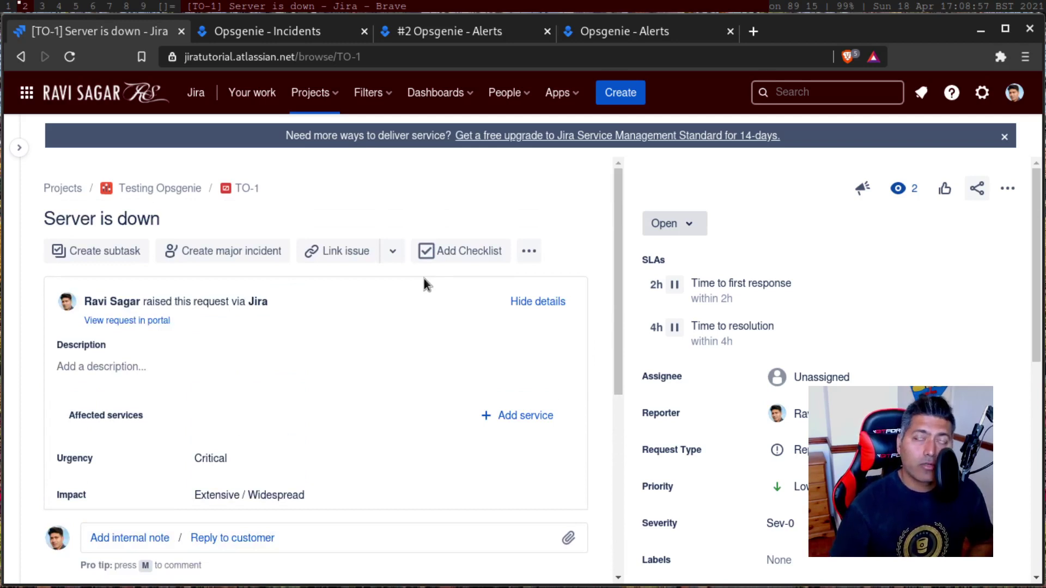
left_click(472, 33)
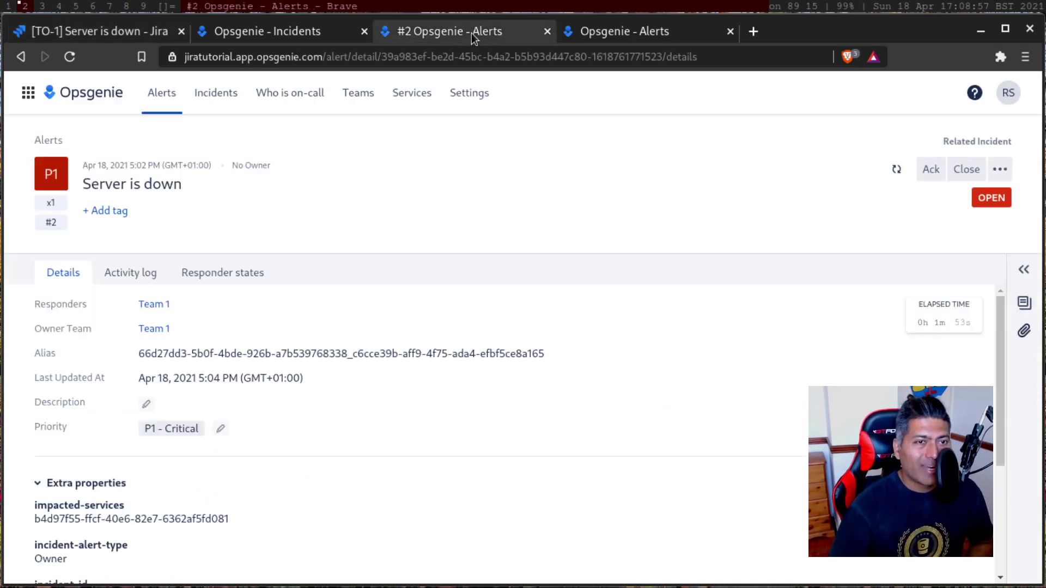
left_click(63, 32)
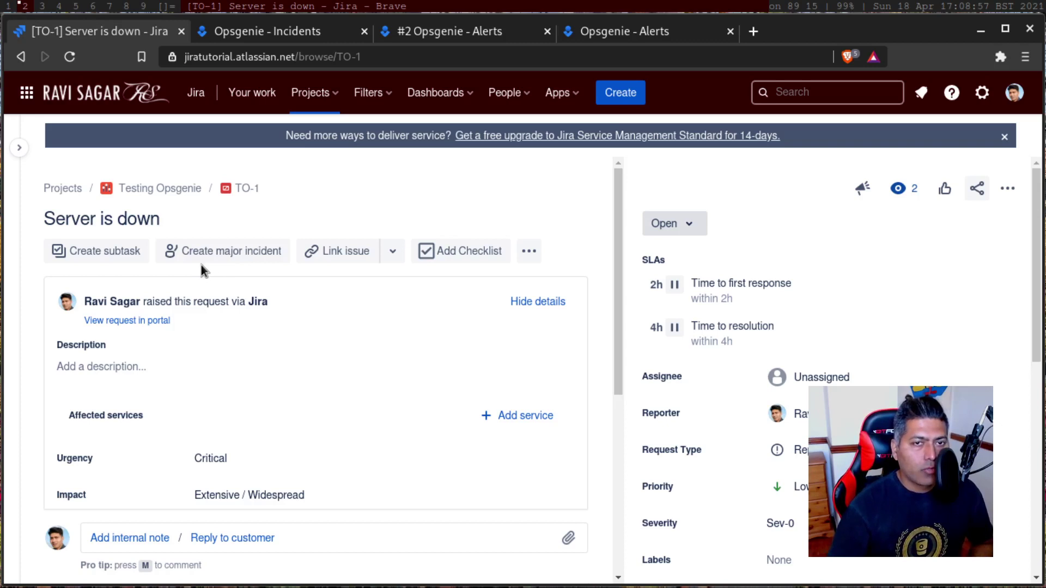
Open the project settings of the Testing Opsgenie service project from the TO-1 issue
left_click(19, 148)
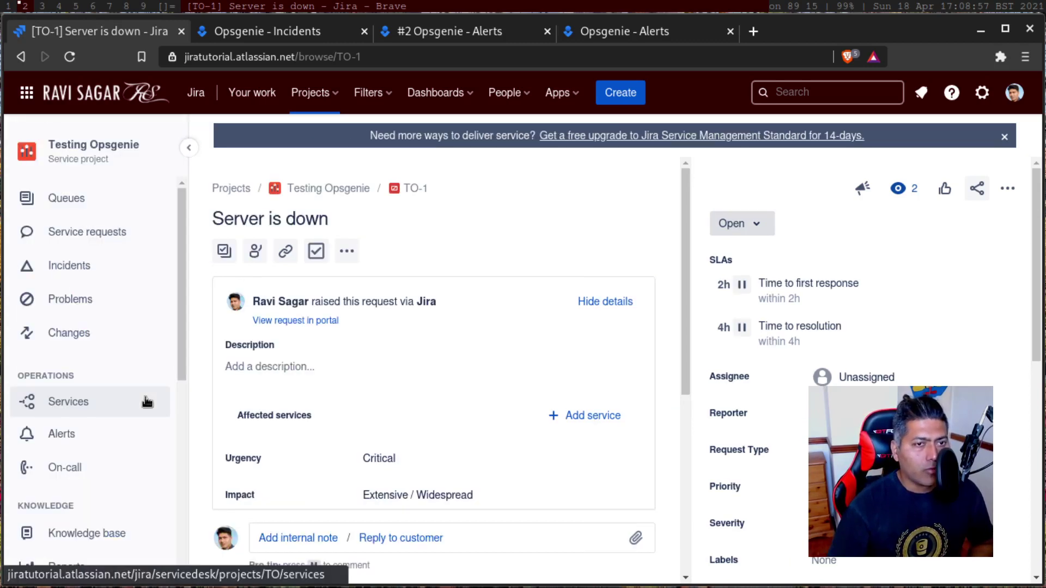
scroll(96, 531, "down", 4)
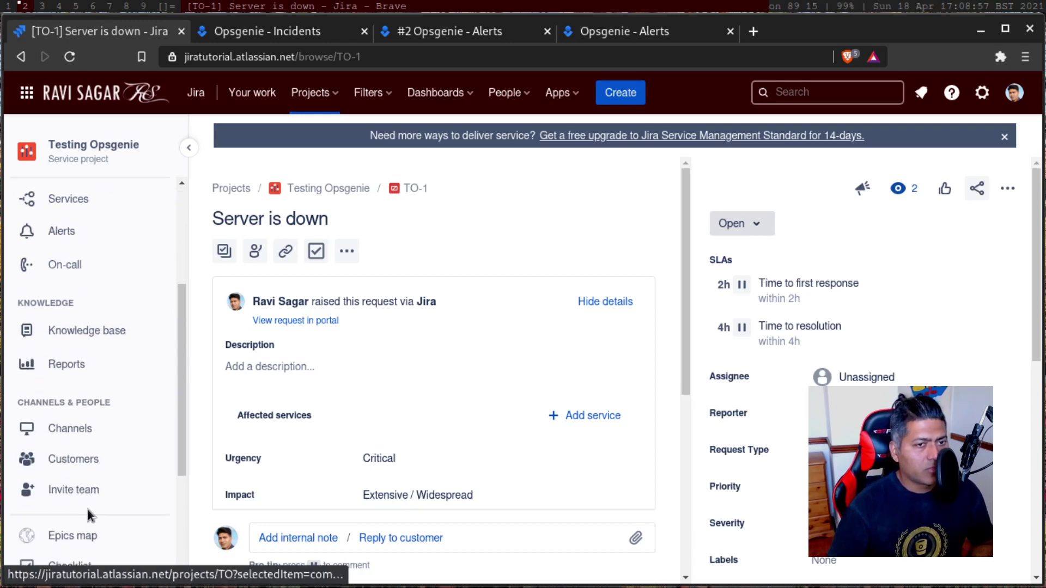
scroll(88, 510, "down", 4)
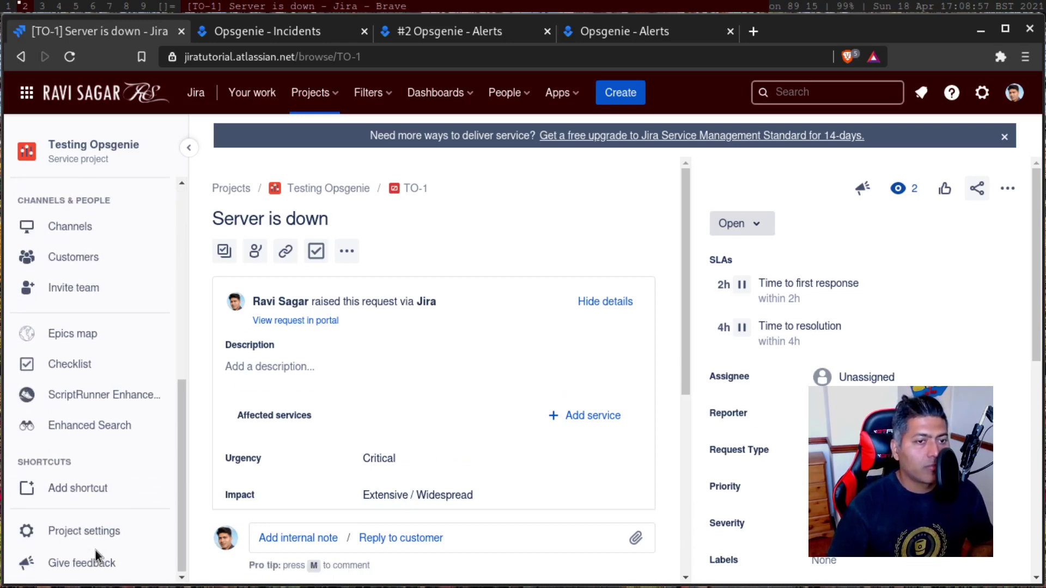
left_click(97, 537)
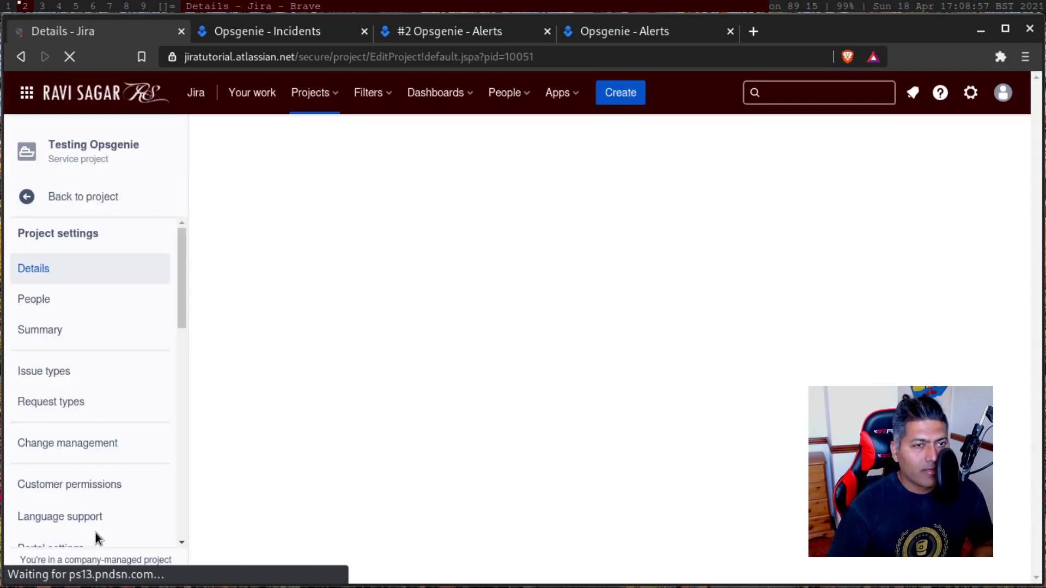
Look through the sections of the Testing Opsgenie project settings and open Automation
scroll(87, 425, "down", 5)
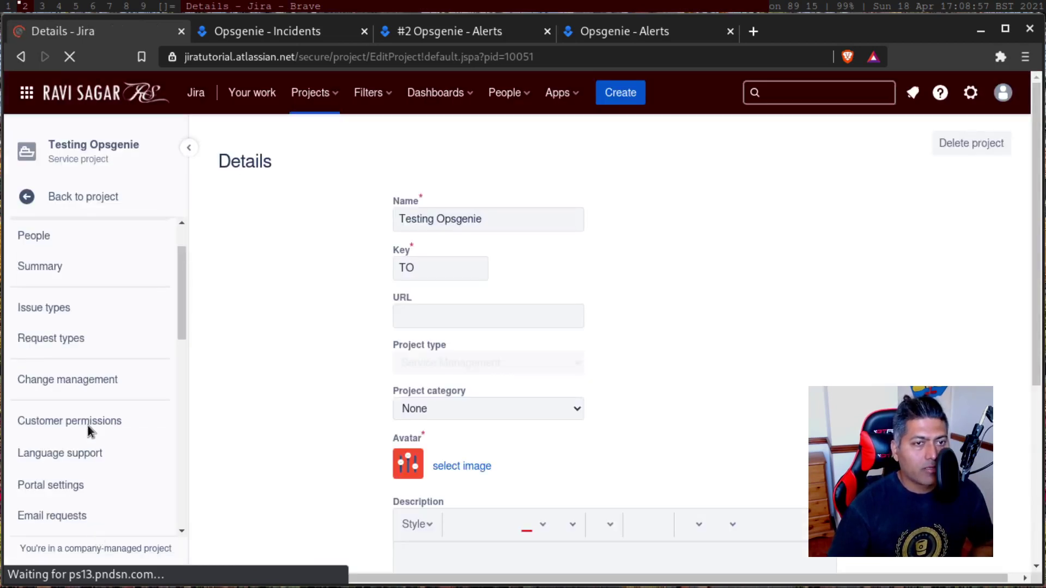
scroll(88, 427, "down", 3)
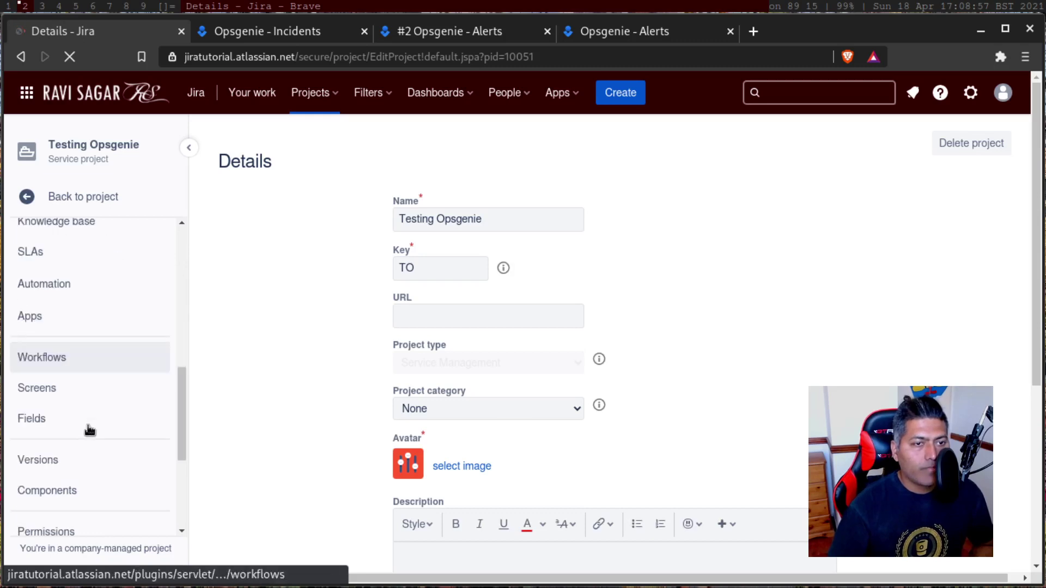
scroll(90, 487, "up", 8)
scroll(85, 474, "down", 1)
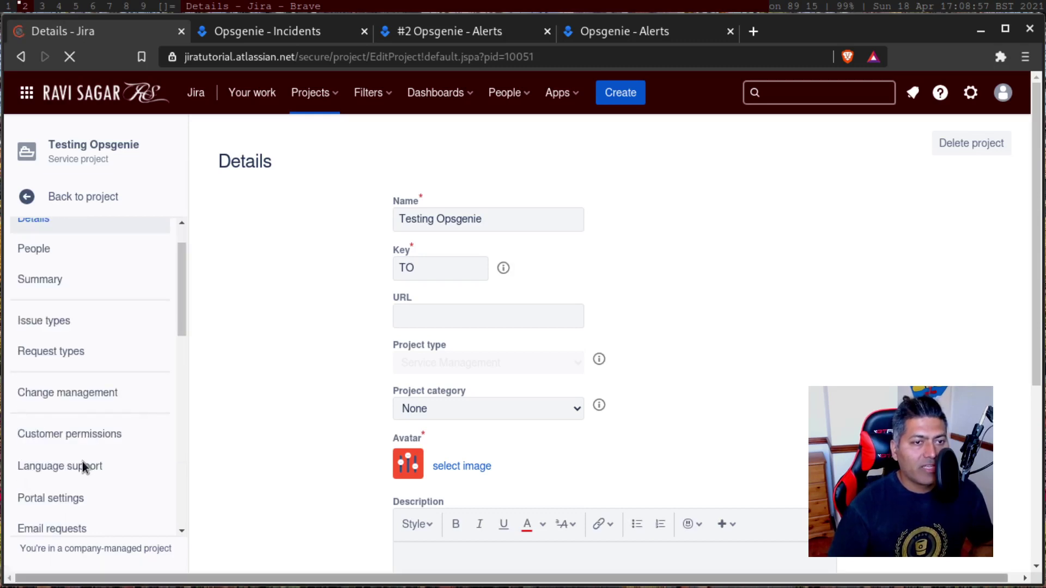
scroll(123, 423, "up", 1)
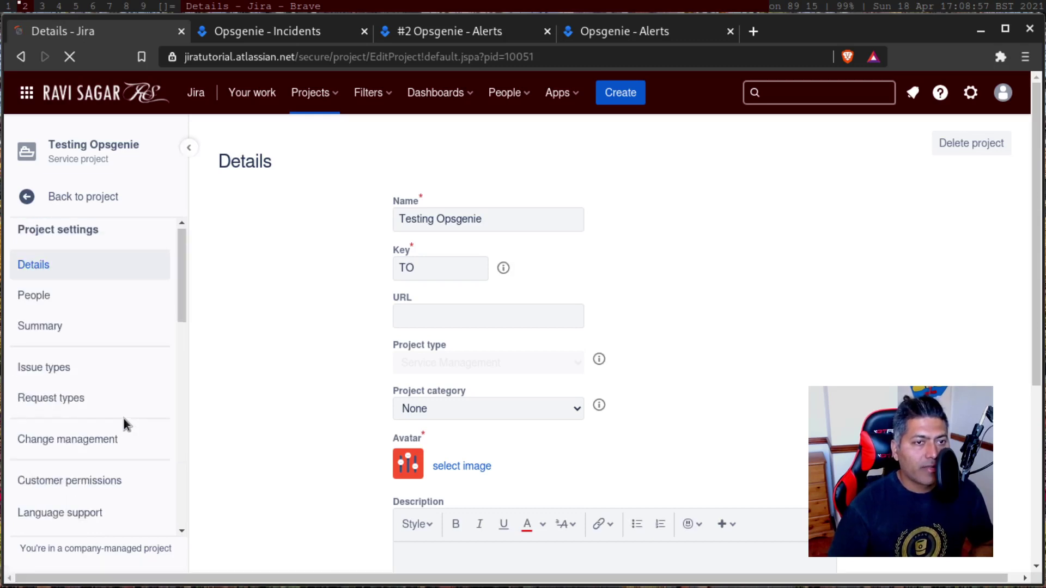
scroll(123, 422, "down", 5)
scroll(87, 403, "down", 5)
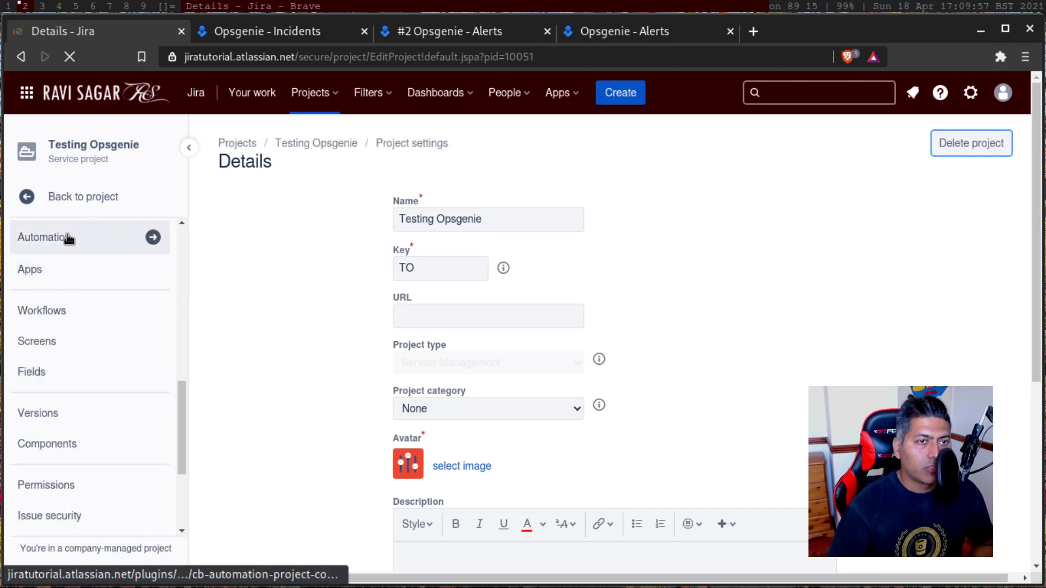
left_click(68, 238)
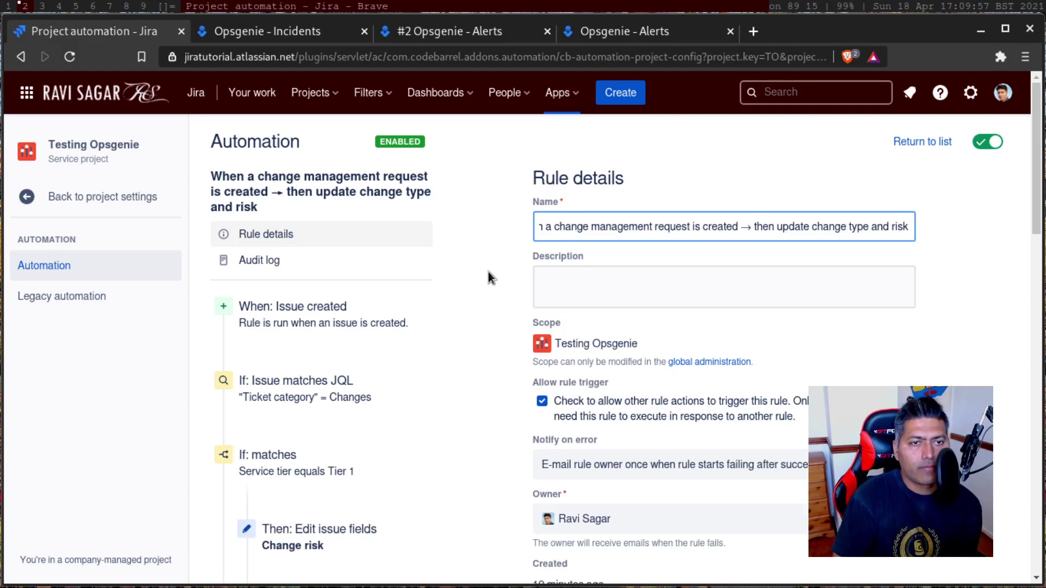
Review the automation rule "When a change management request is created → then update change type and risk", and return to the list showing all rules
scroll(453, 489, "down", 4)
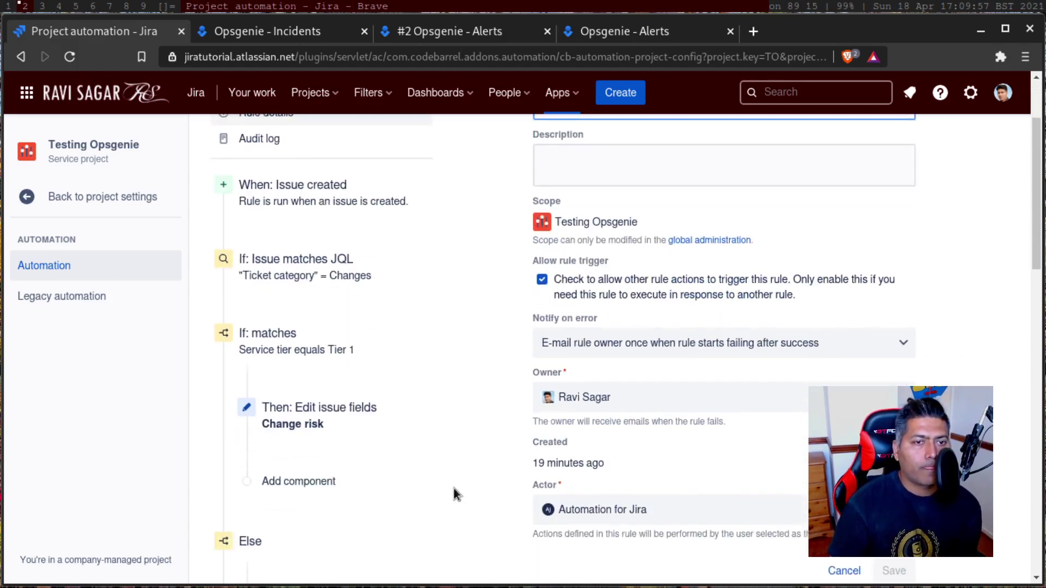
scroll(453, 488, "down", 5)
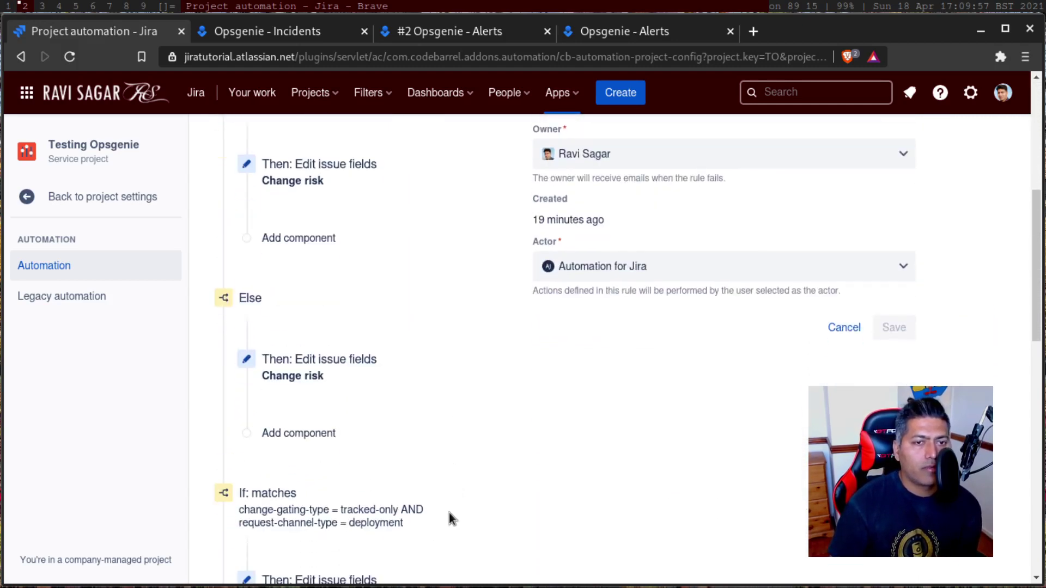
scroll(450, 518, "down", 4)
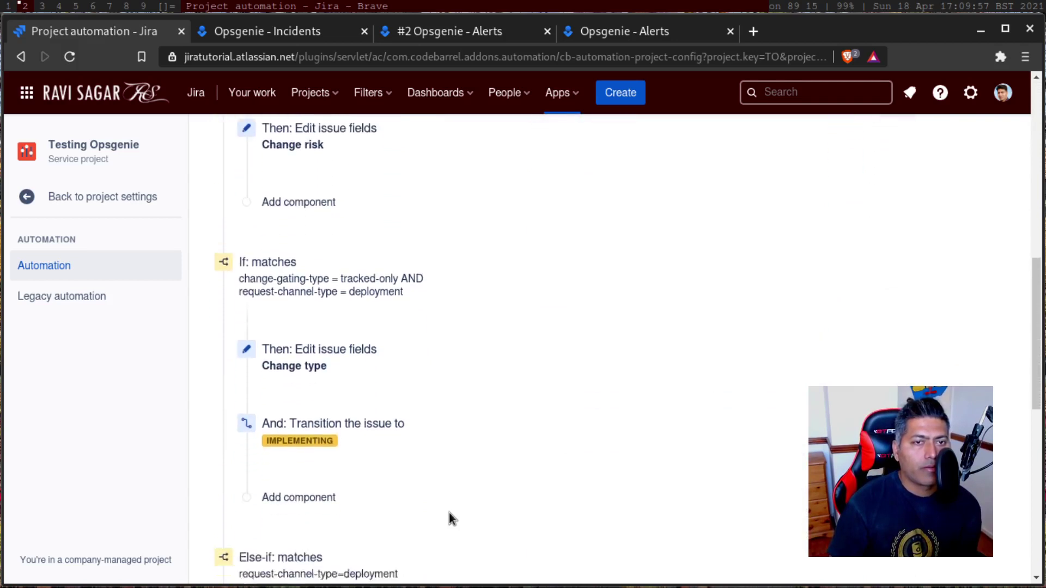
scroll(441, 506, "down", 8)
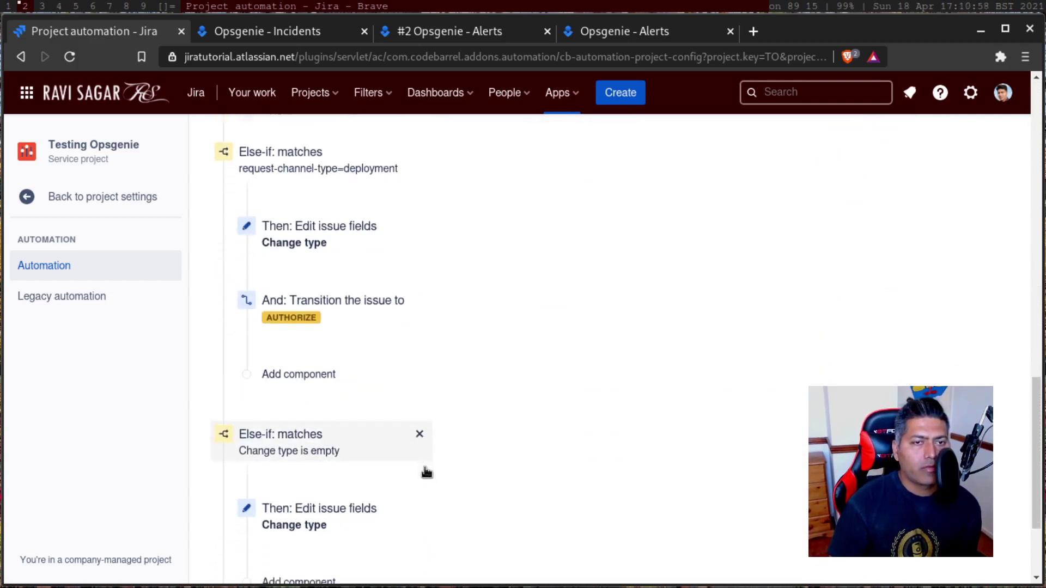
scroll(427, 472, "up", 17)
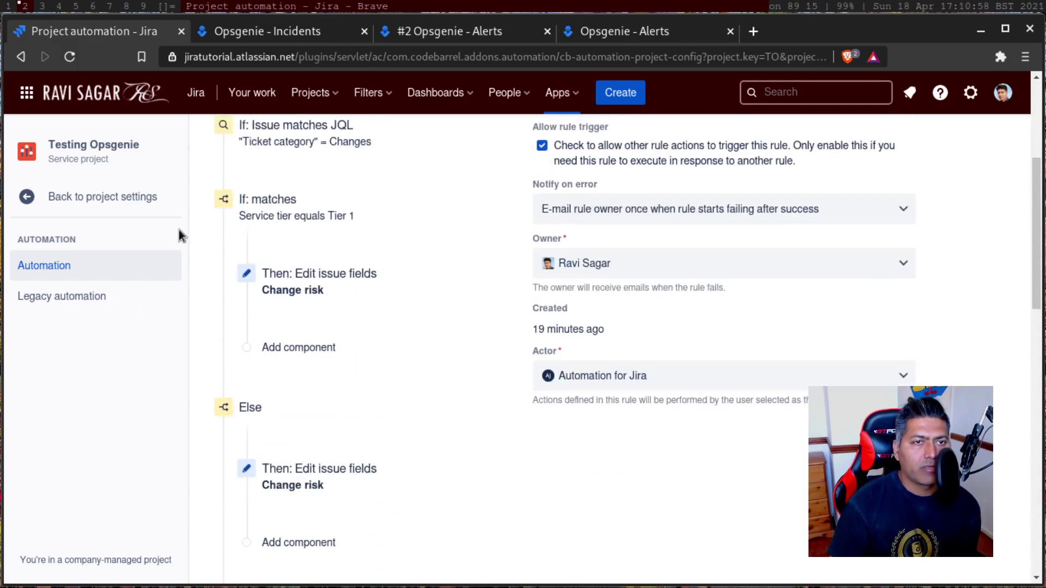
scroll(291, 271, "up", 1)
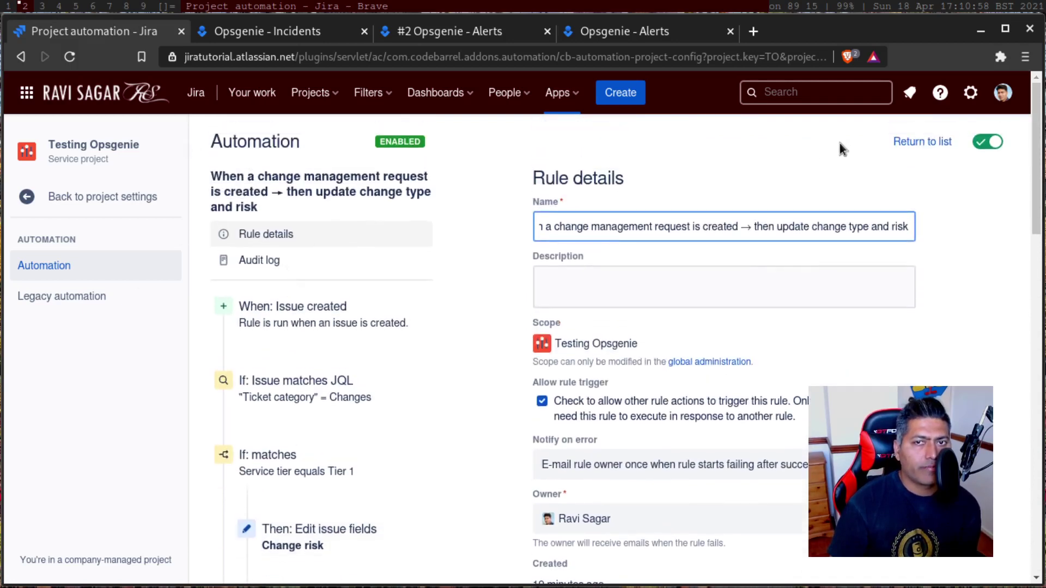
left_click(900, 142)
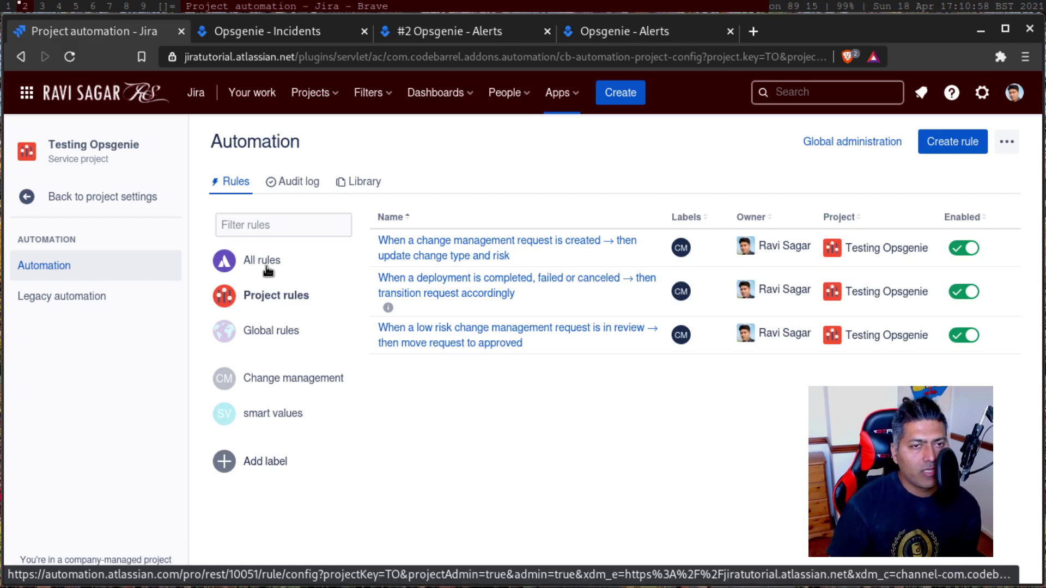
left_click(266, 268)
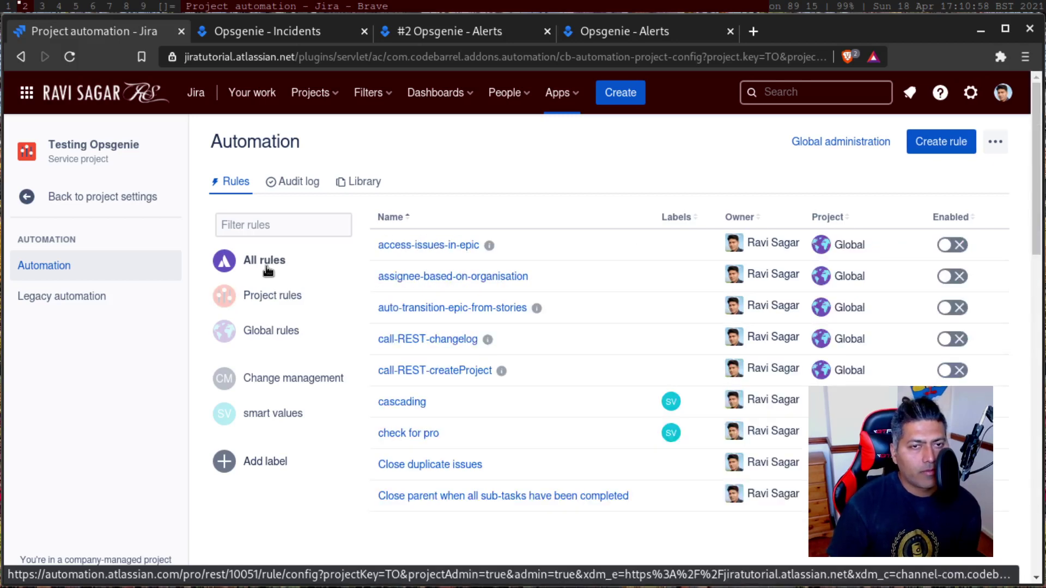
Start a new automation rule, filter its triggers by "ops", and clear the filter
left_click(955, 141)
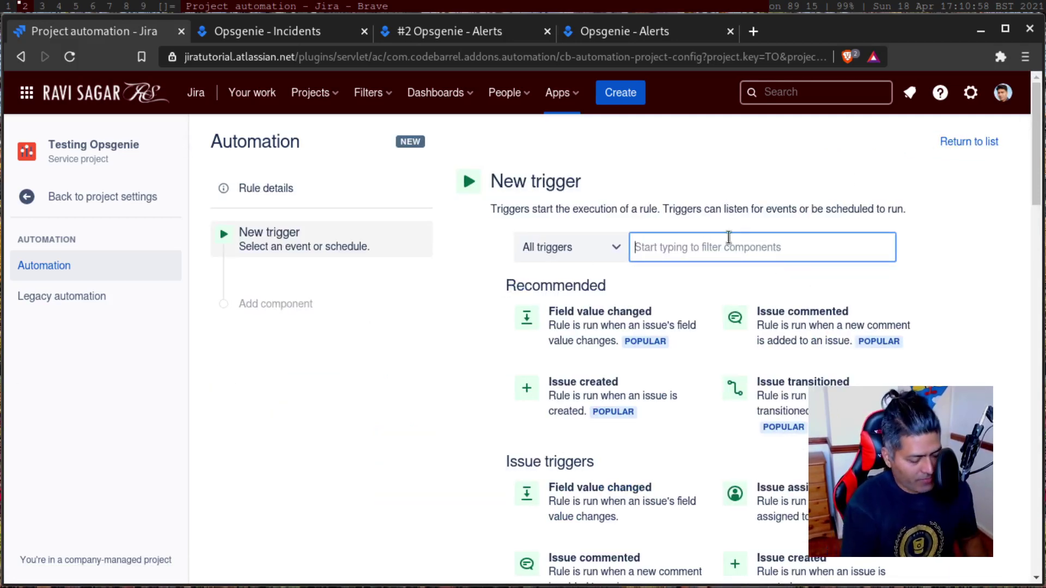
type("ops")
key("BackSpace")
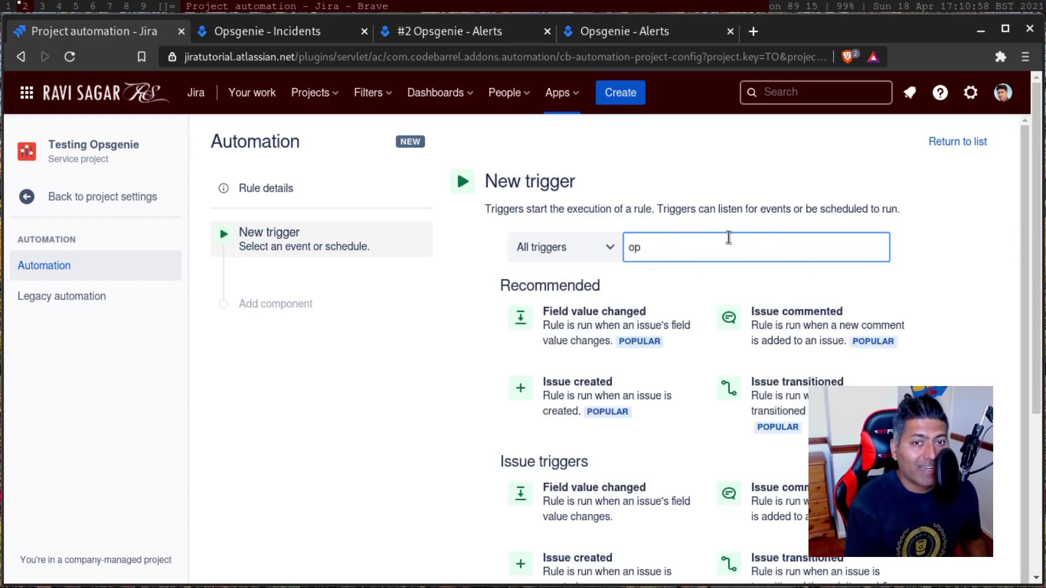
key("BackSpace")
key("BackSpace")
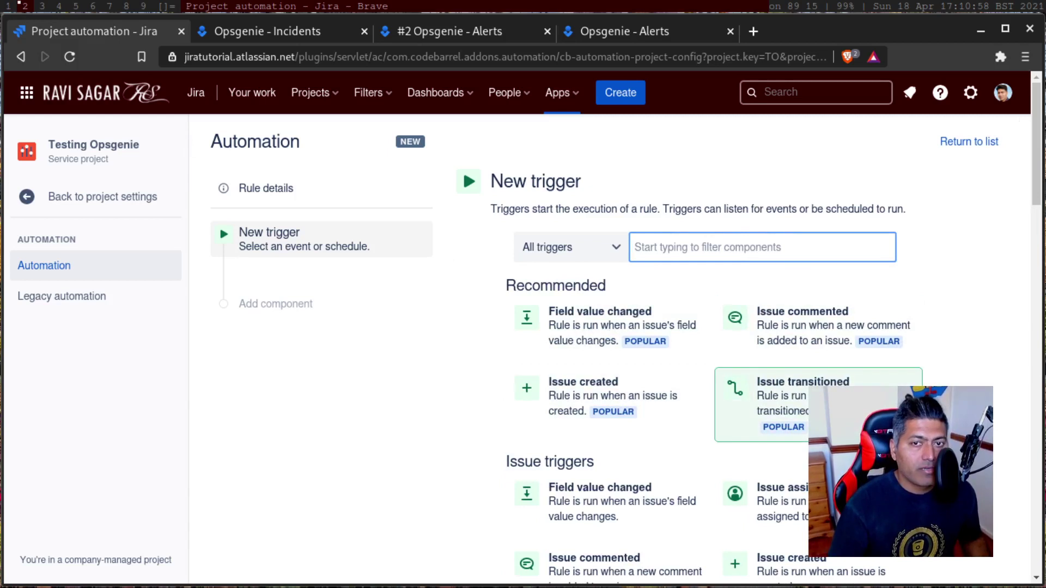
Set the new rule's trigger to Issue transitioned with To status Done, and save the trigger
left_click(762, 395)
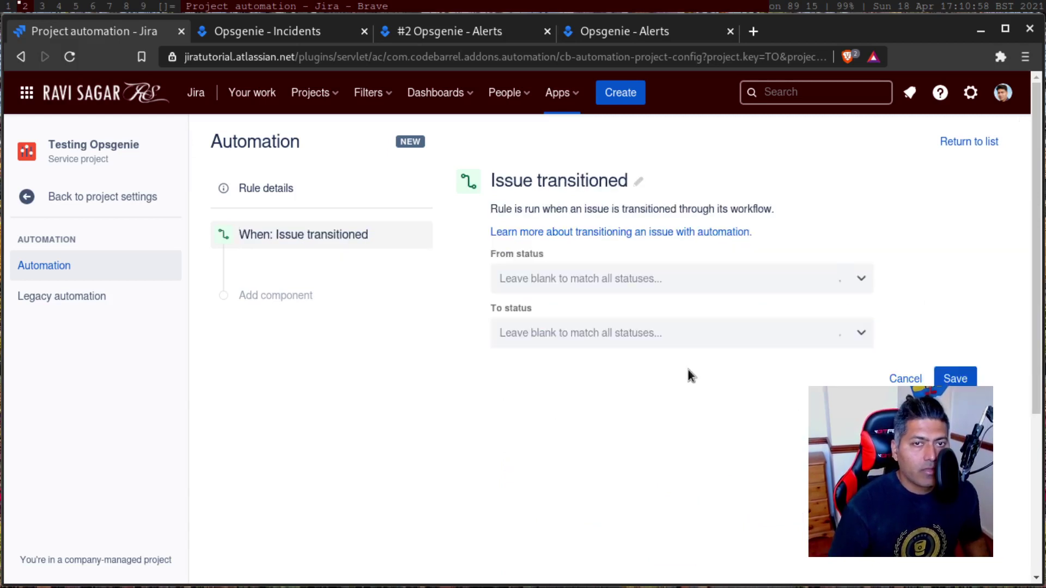
left_click(632, 334)
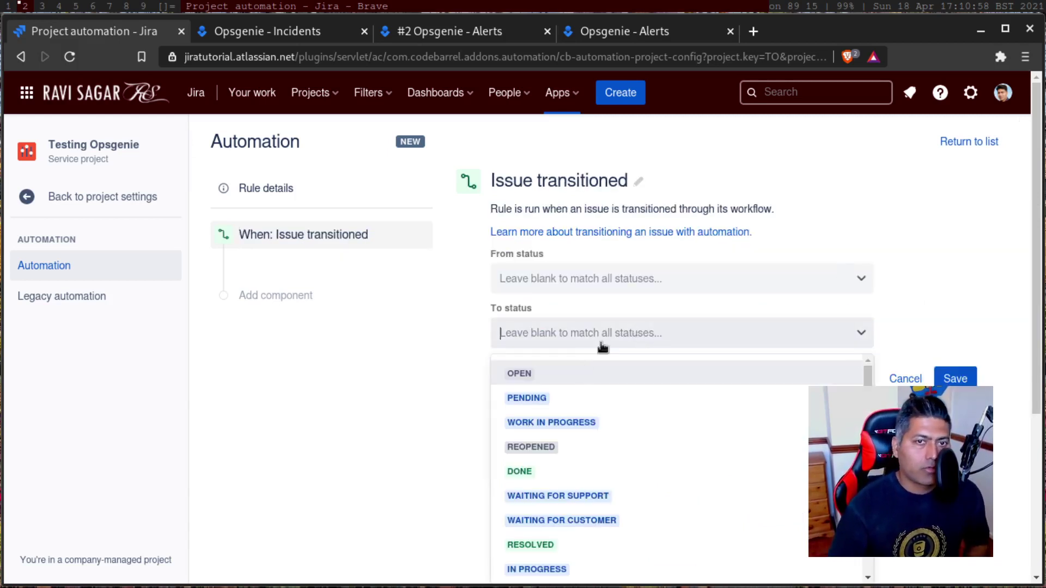
left_click(533, 471)
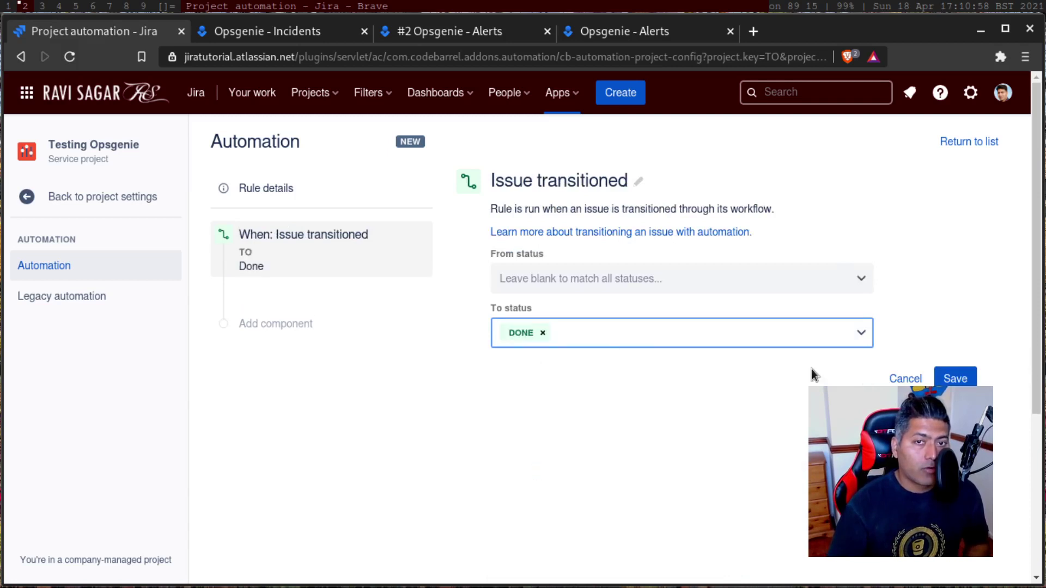
left_click(962, 380)
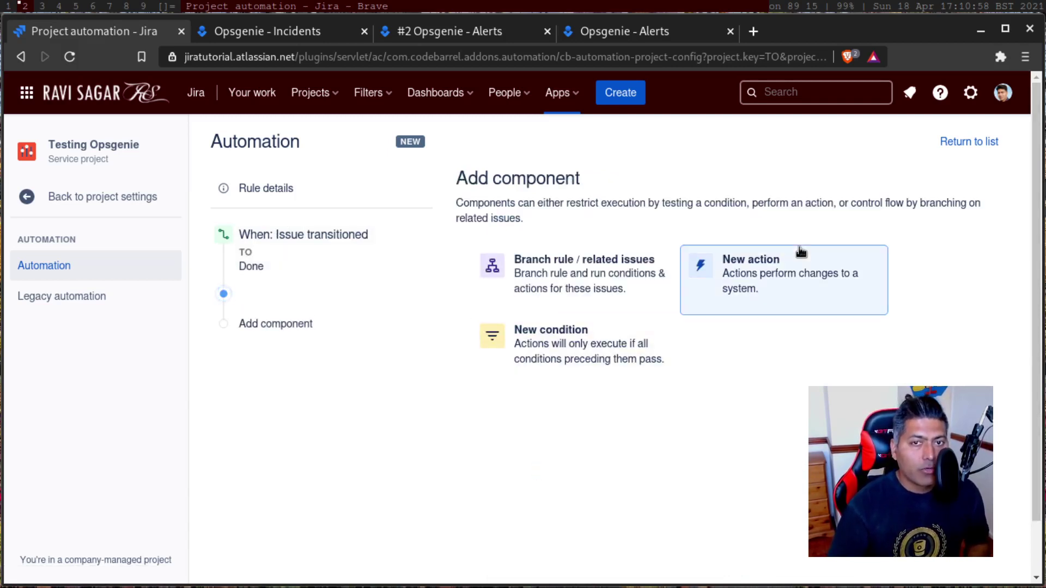
Add a new action to the rule and search the available actions for "ops", "al" and "incid"
left_click(752, 248)
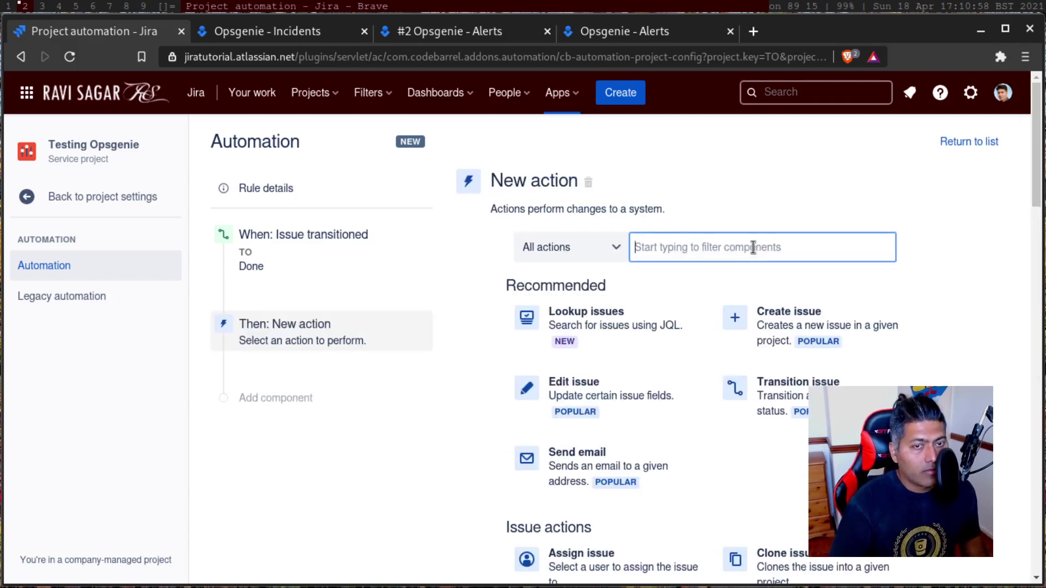
type("ops")
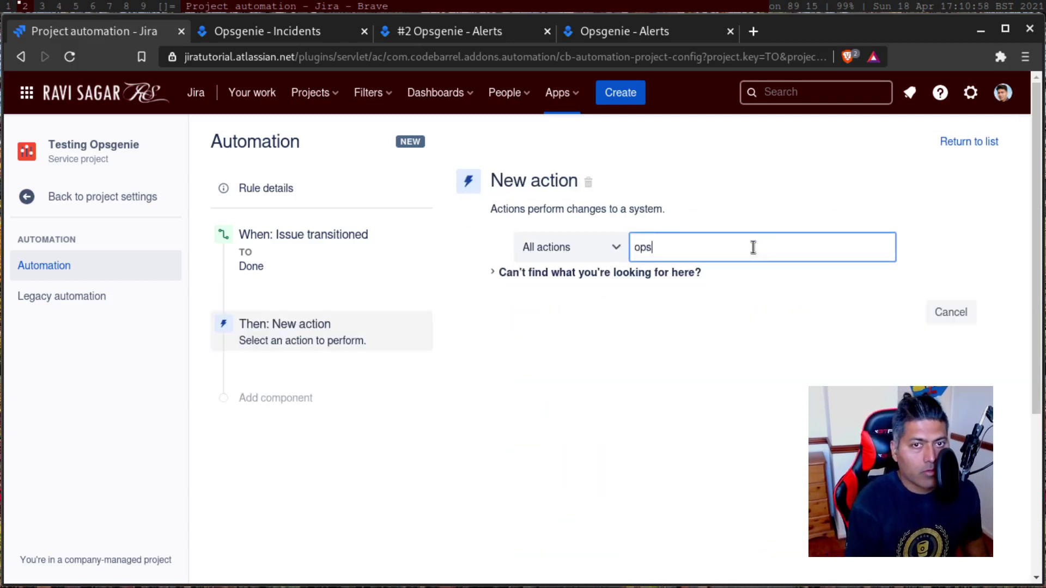
key("BackSpace")
key("BackSpace")
key("BackSpace")
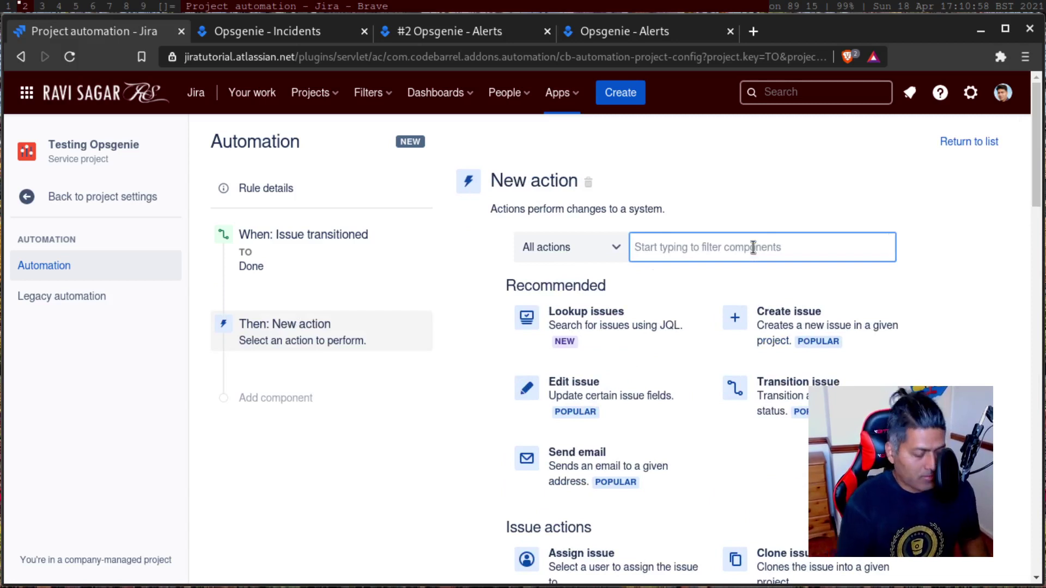
type("al")
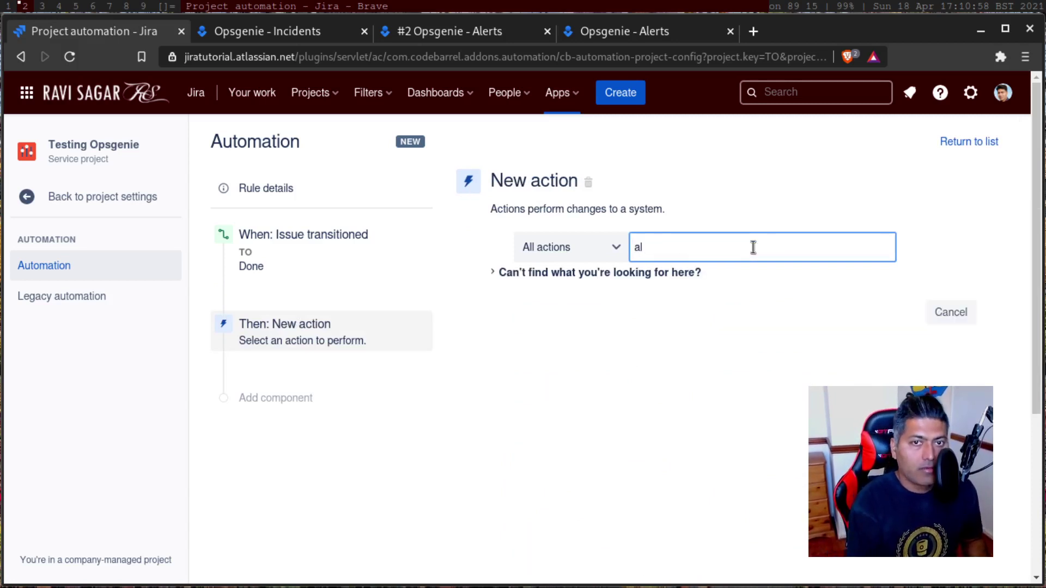
key("BackSpace")
key("BackSpace")
type("in")
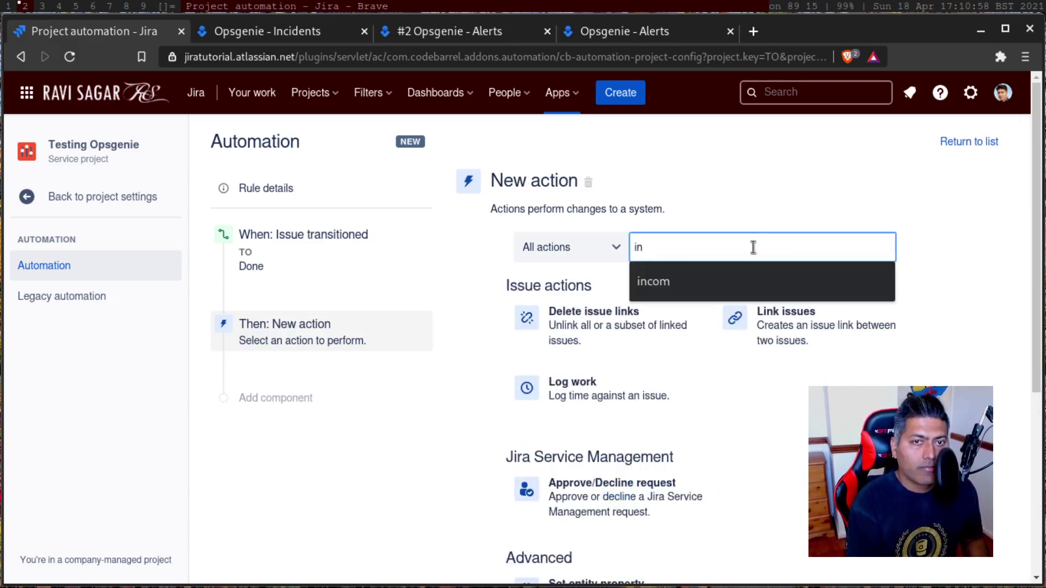
type("cid")
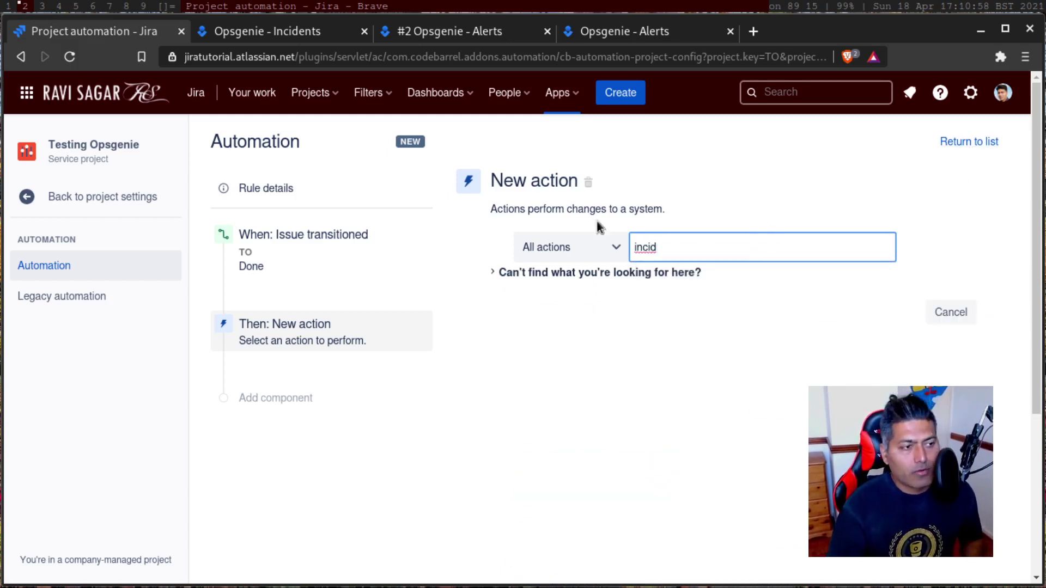
left_click(782, 162)
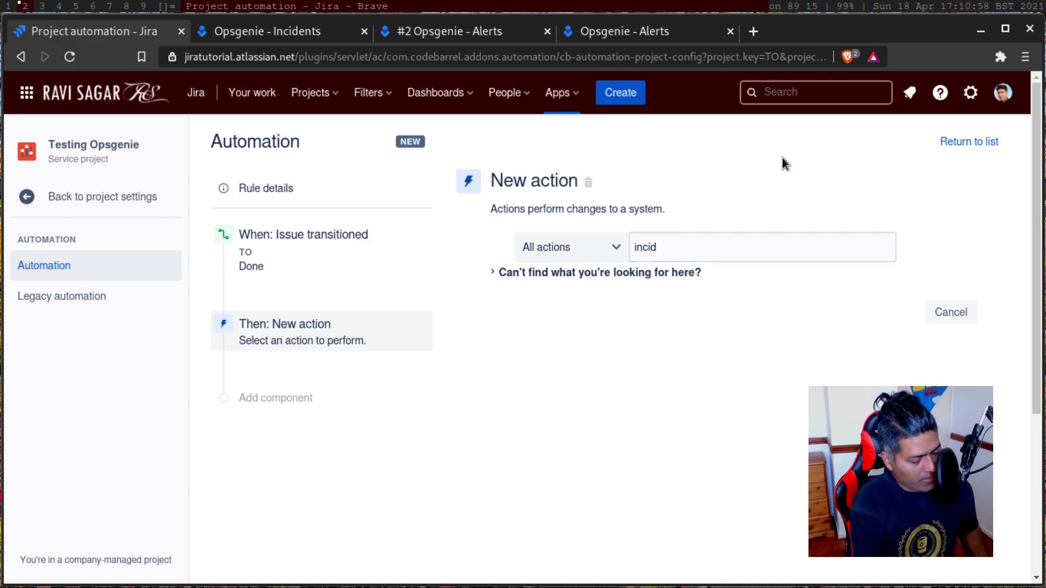